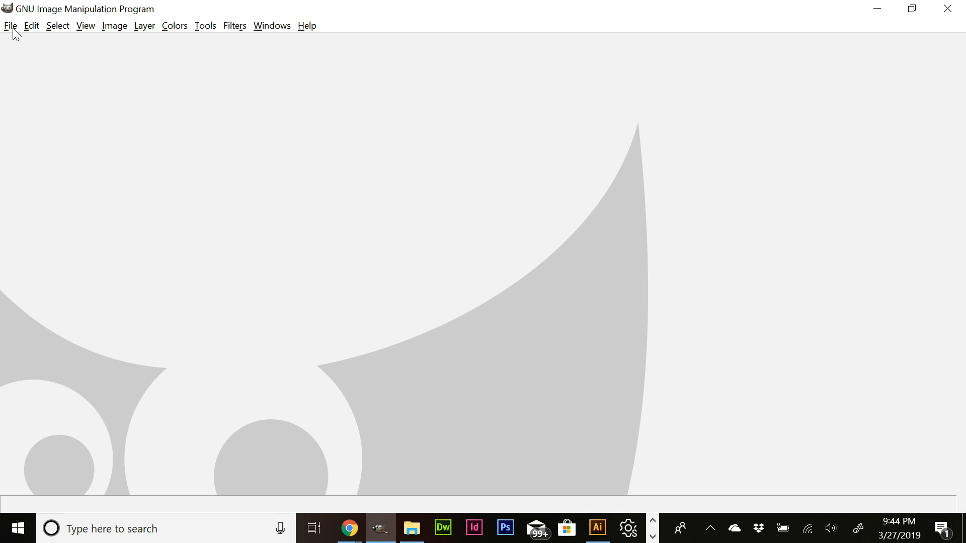
Open the image Mug Designs Set 1.jpg from the Downloads folder.
click(11, 26)
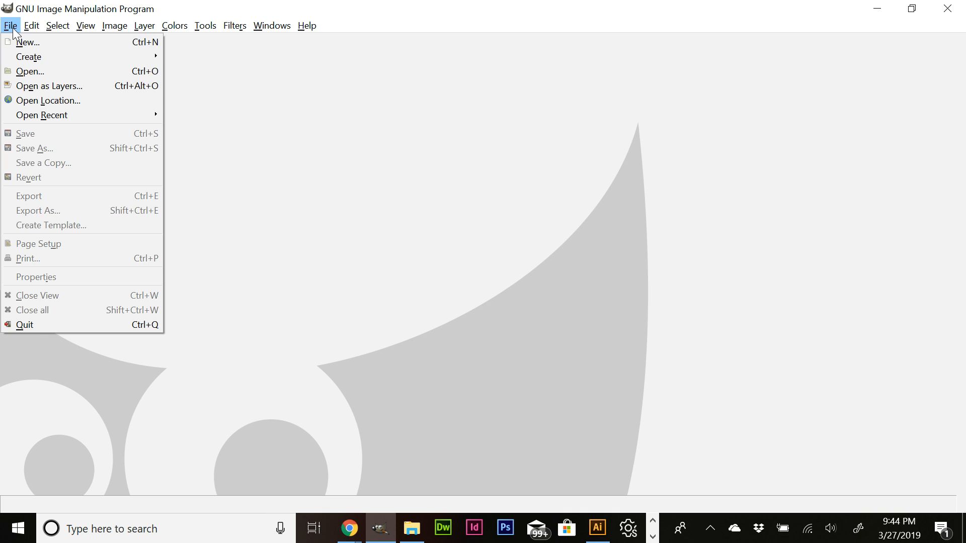
click(33, 71)
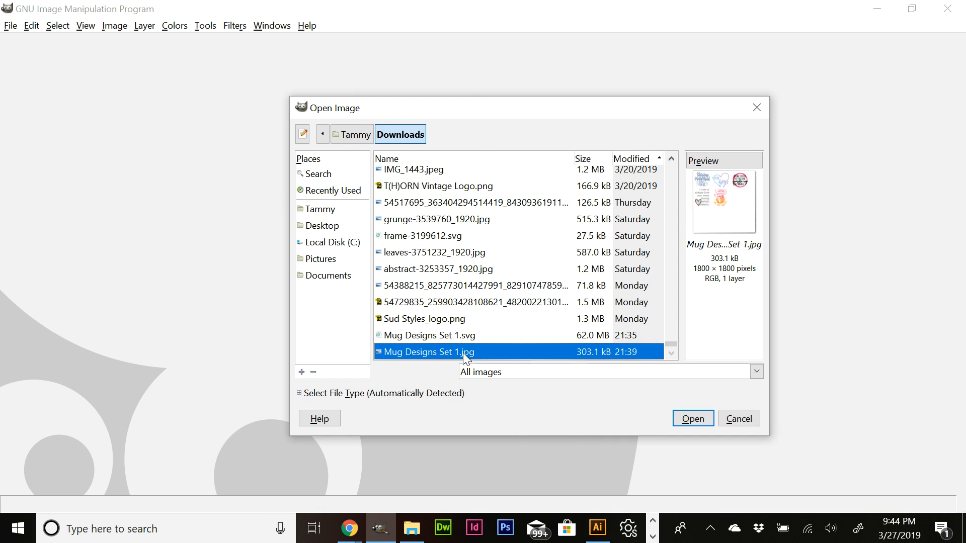
click(693, 423)
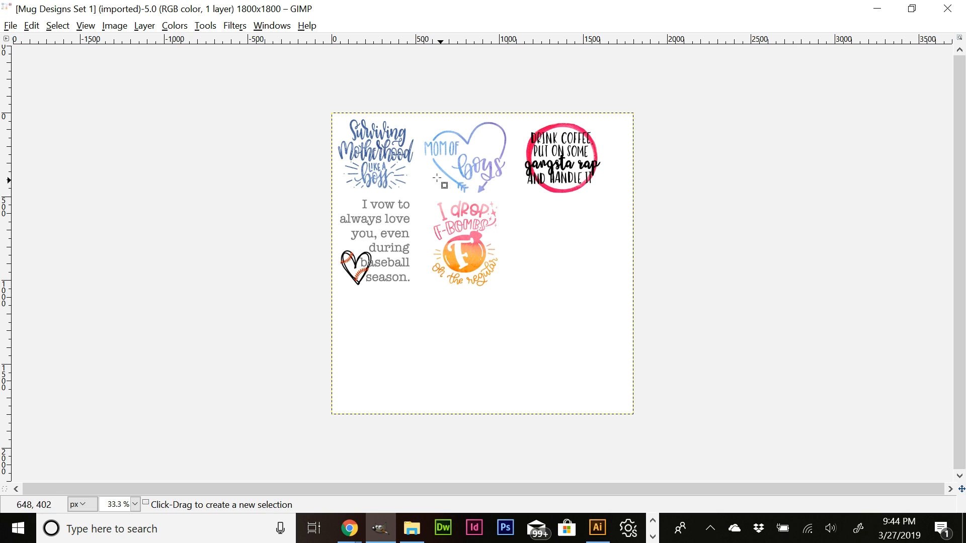
Select the "I drop F-bombs" design with Rectangle Select and crop the image to that selection, about 418 × 540 px.
click(233, 26)
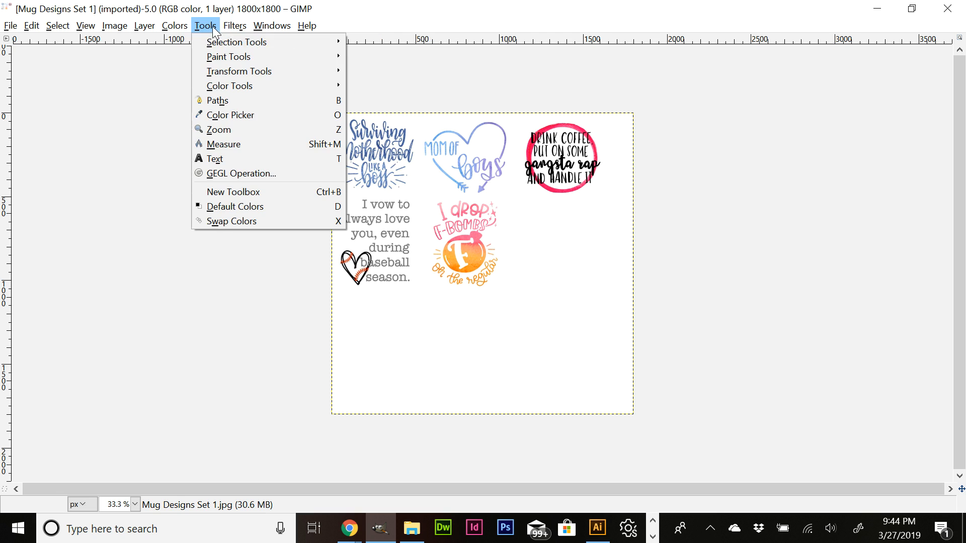
mouse_move(215, 44)
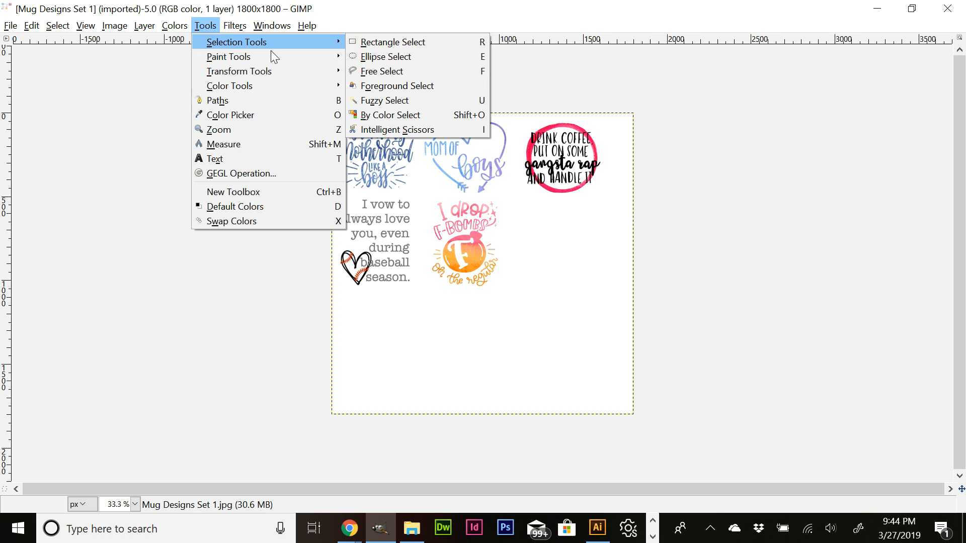
click(382, 44)
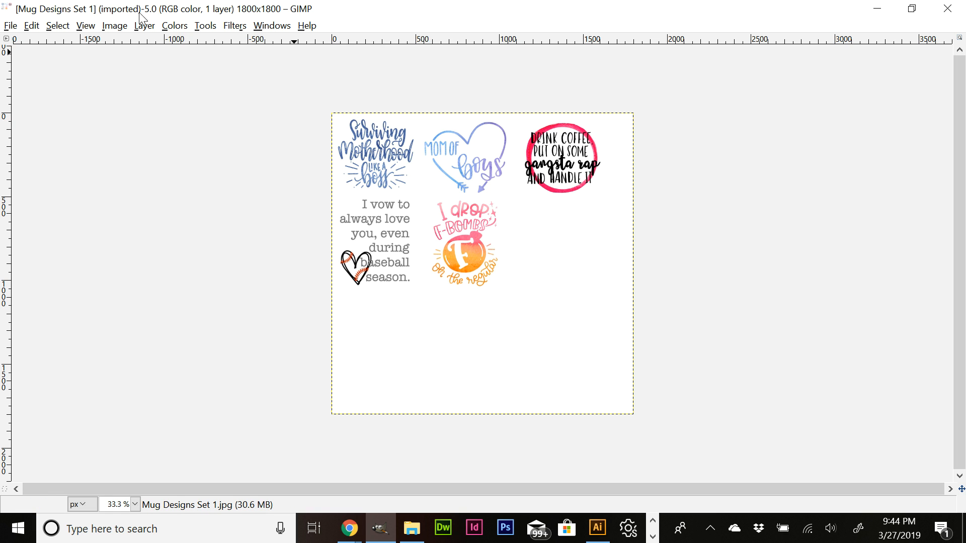
click(85, 25)
mouse_move(107, 71)
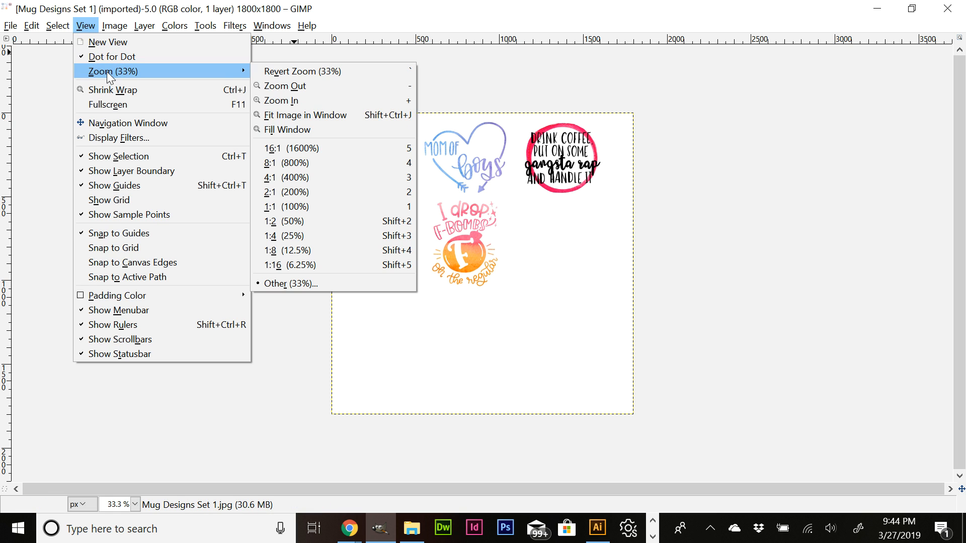
click(302, 100)
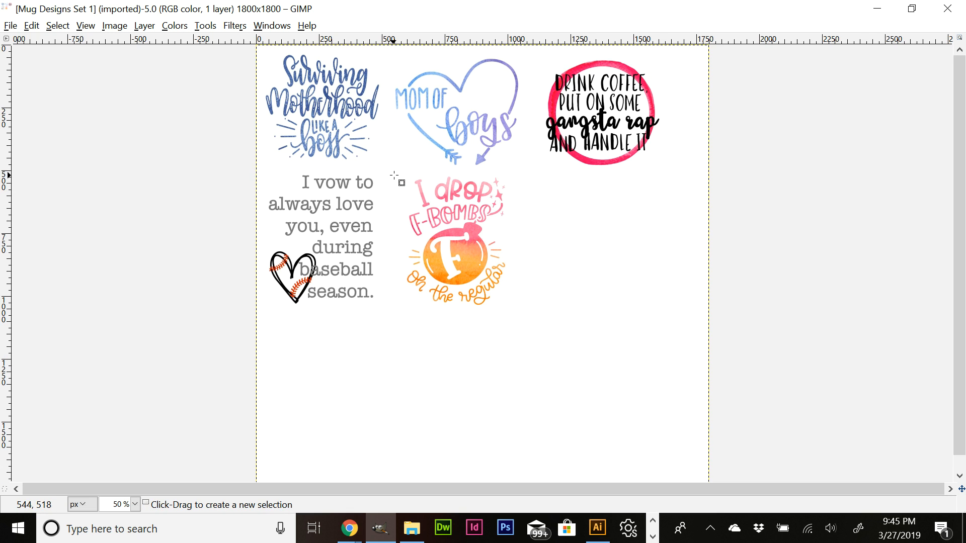
drag(395, 172, 508, 308)
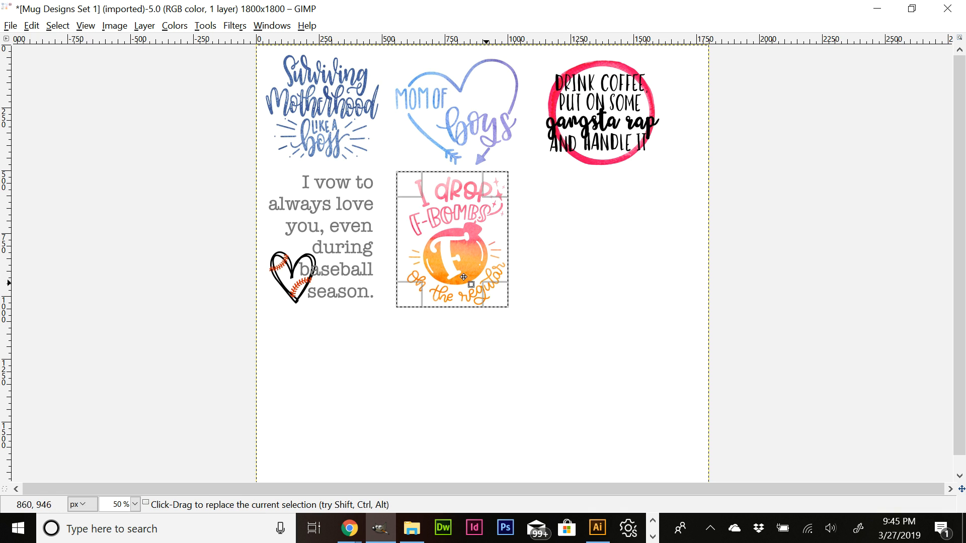
drag(400, 248, 410, 250)
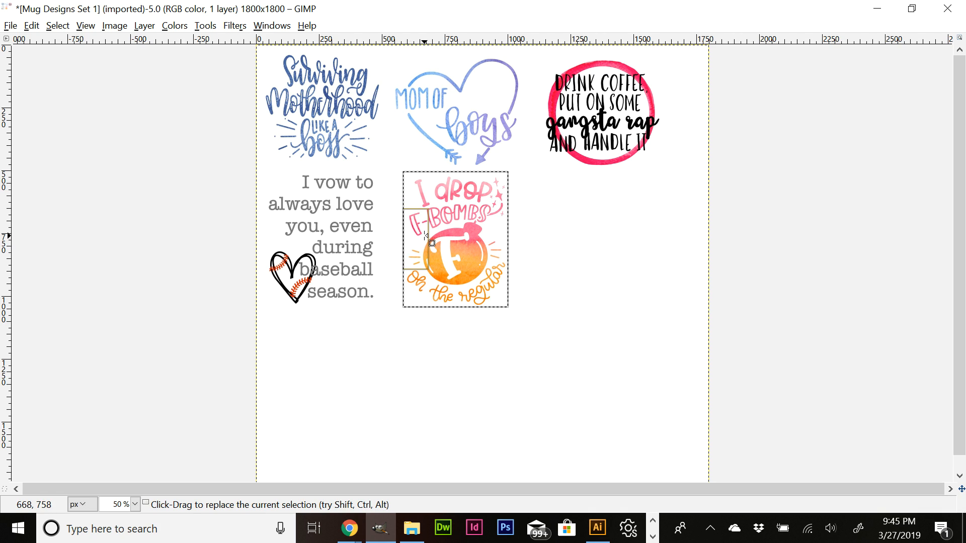
click(115, 26)
click(145, 166)
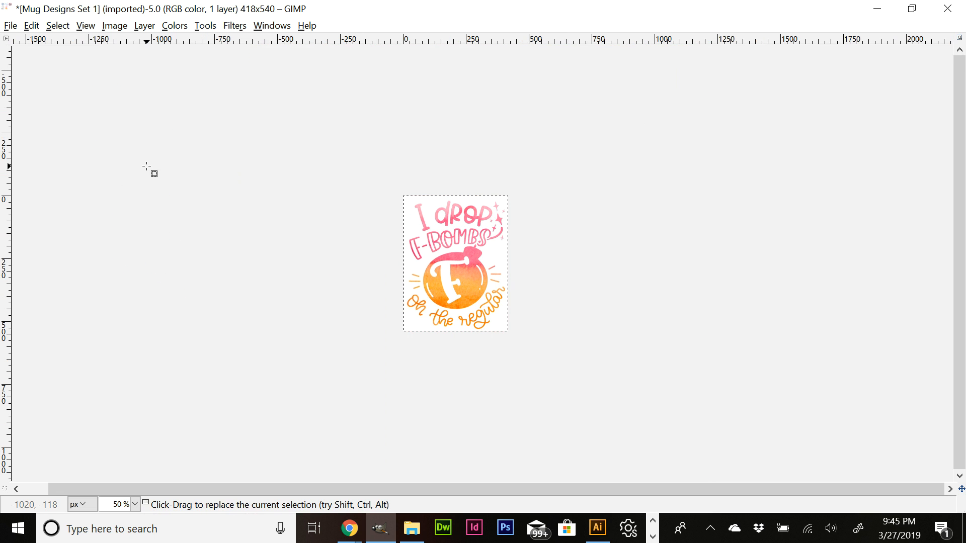
Export the cropped design to the Downloads folder as "I drop Fbombs.png", accepting the default PNG options.
click(11, 25)
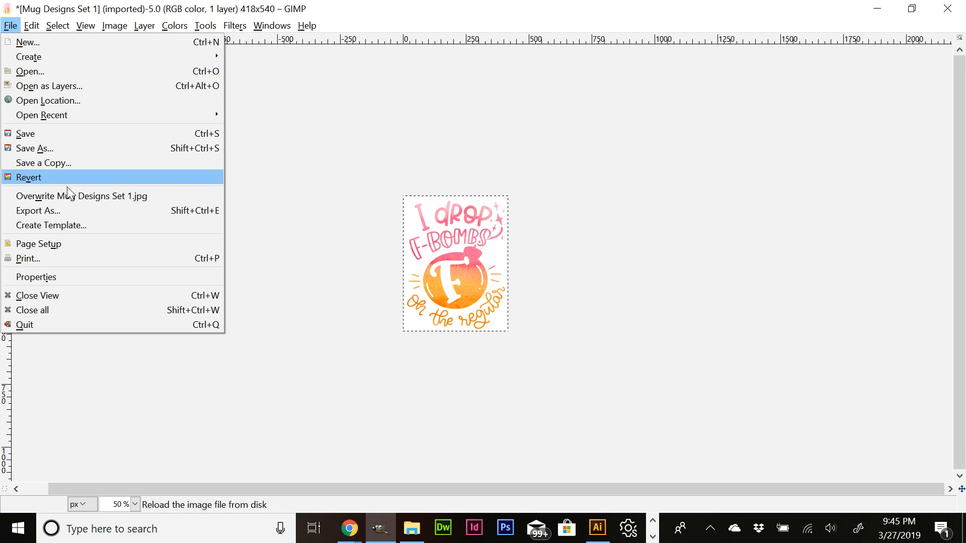
click(70, 212)
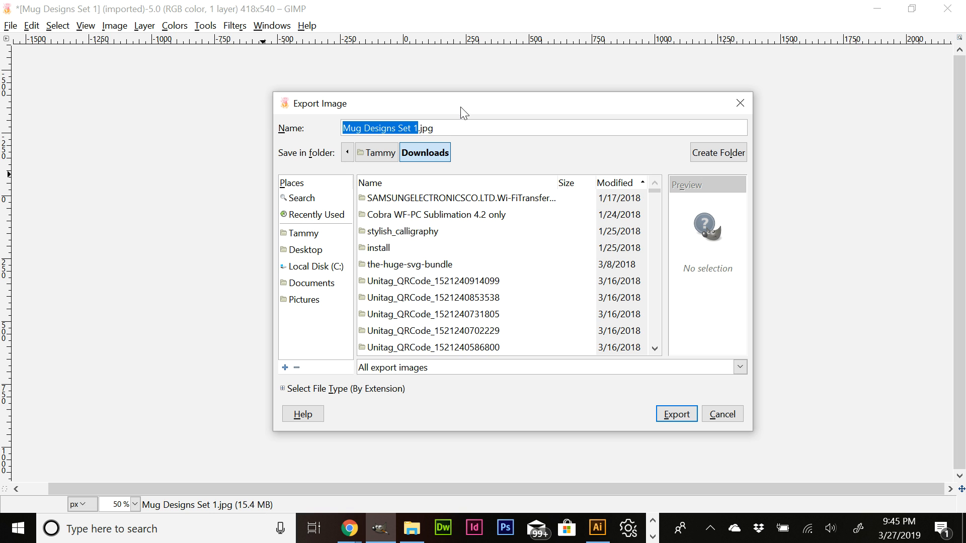
drag(464, 113, 465, 222)
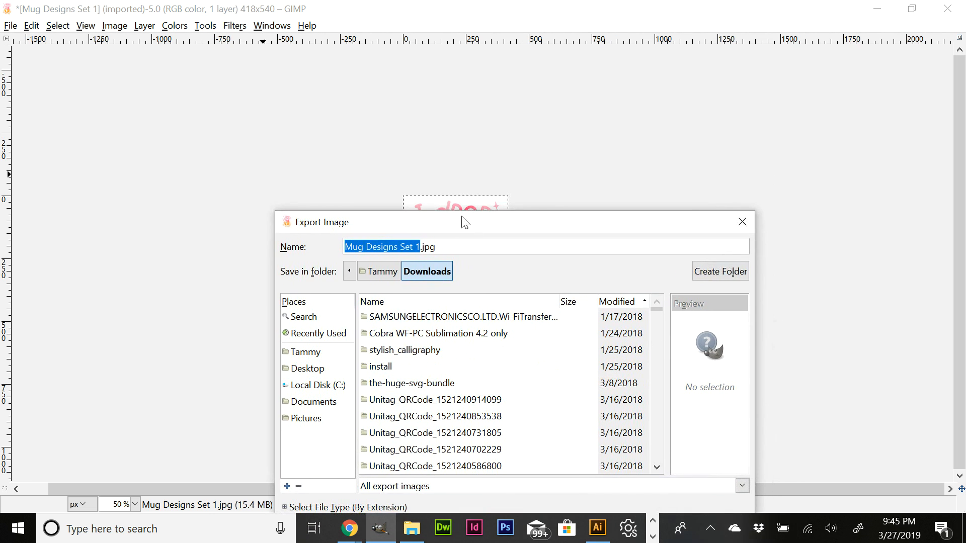
text(I dr)
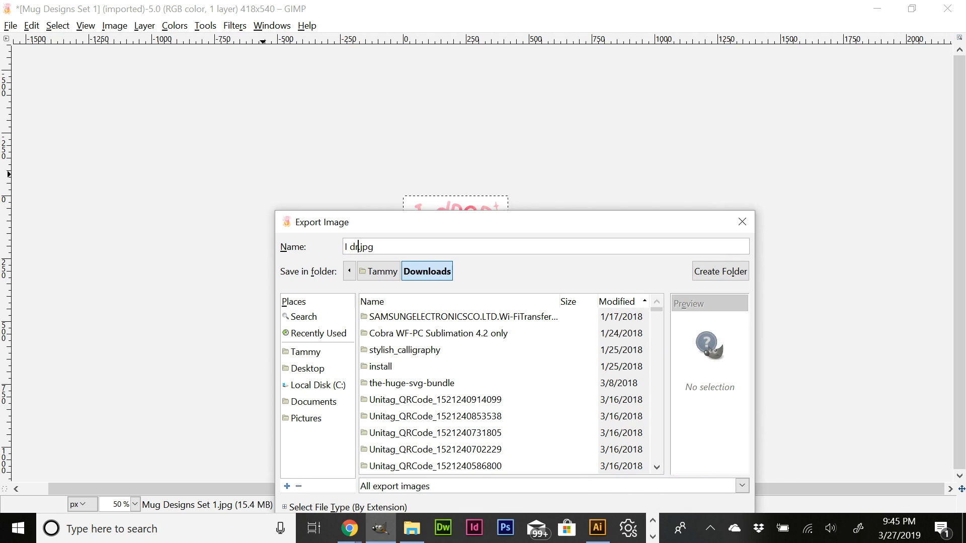
text(op F)
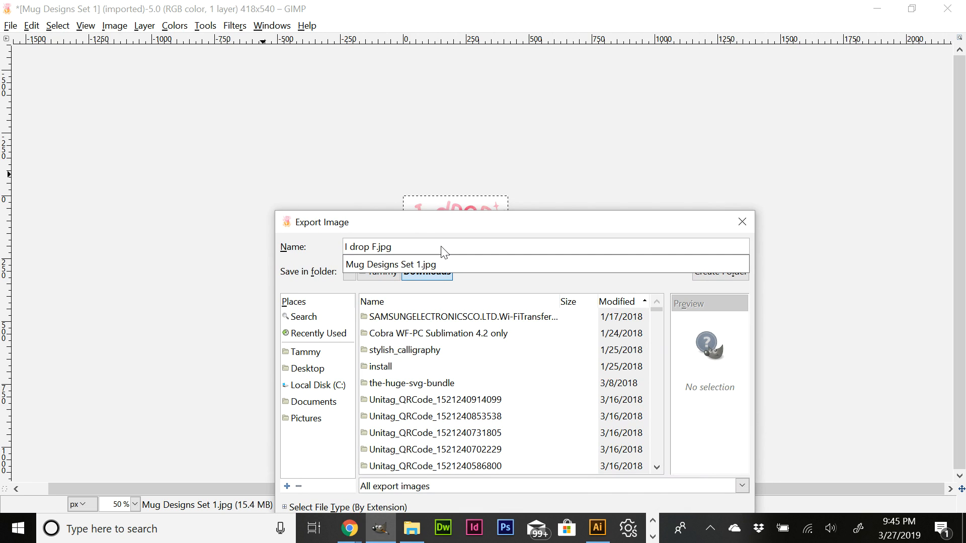
text(bombs)
key(BackSpace)
click(583, 223)
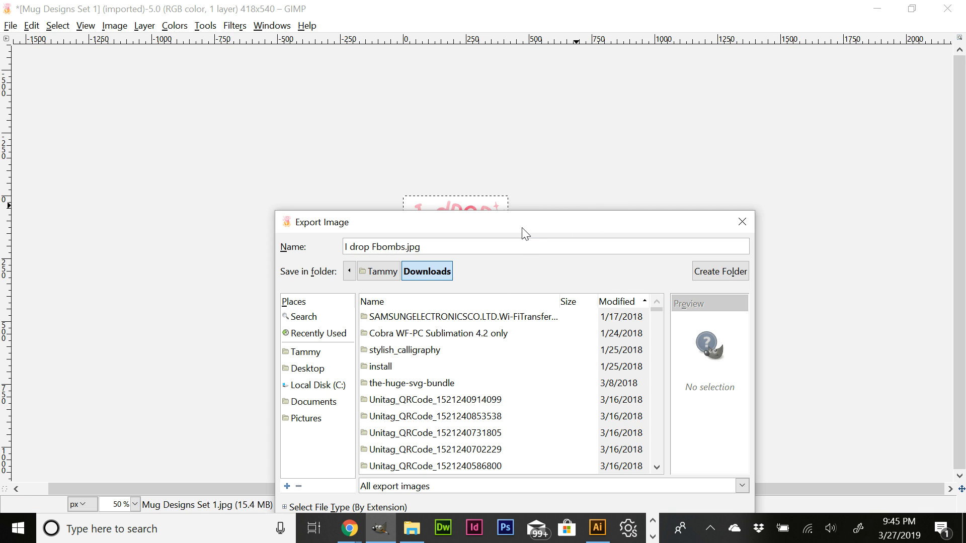
drag(524, 233, 397, 111)
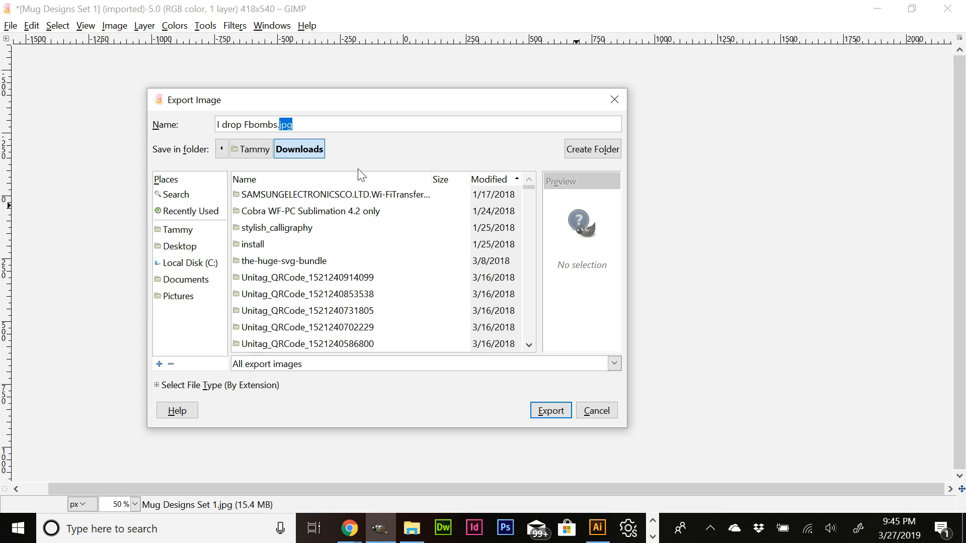
text(g)
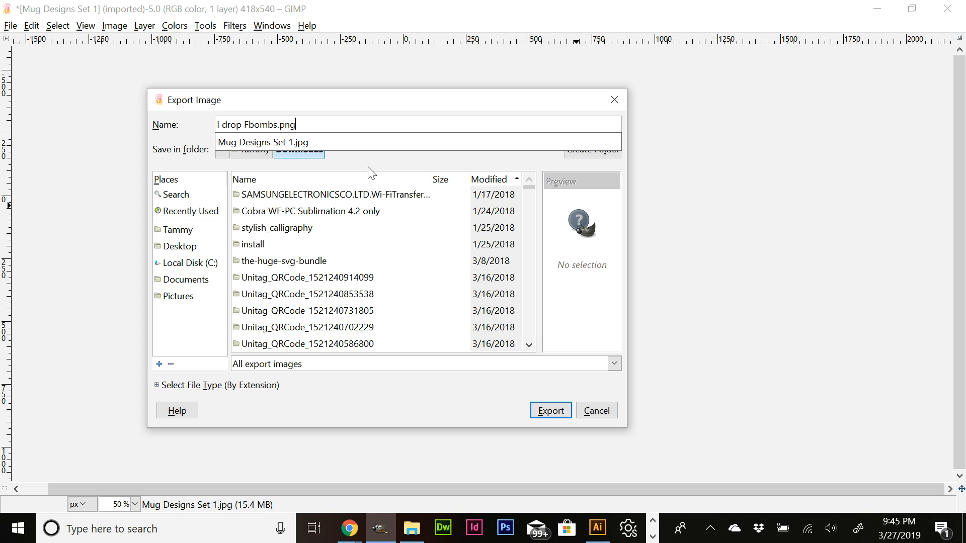
click(552, 412)
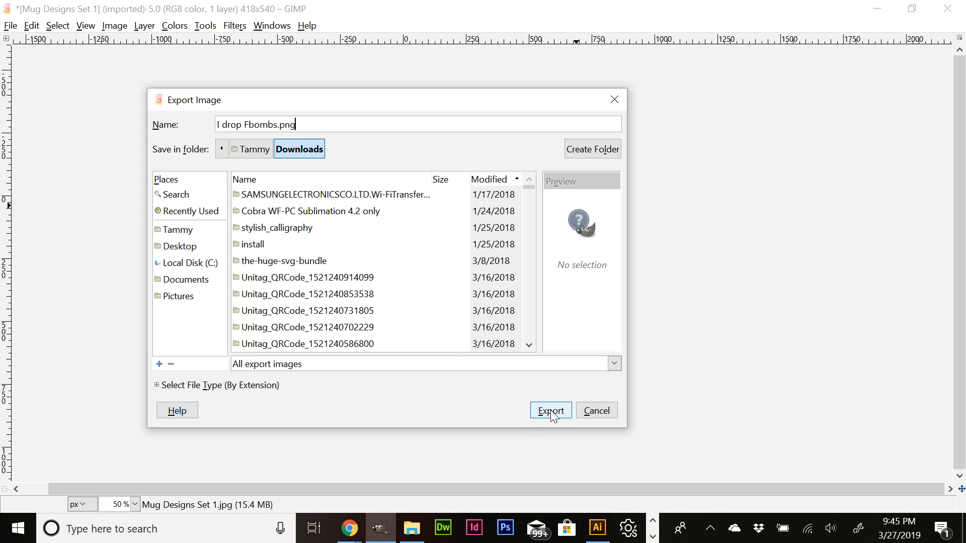
click(550, 412)
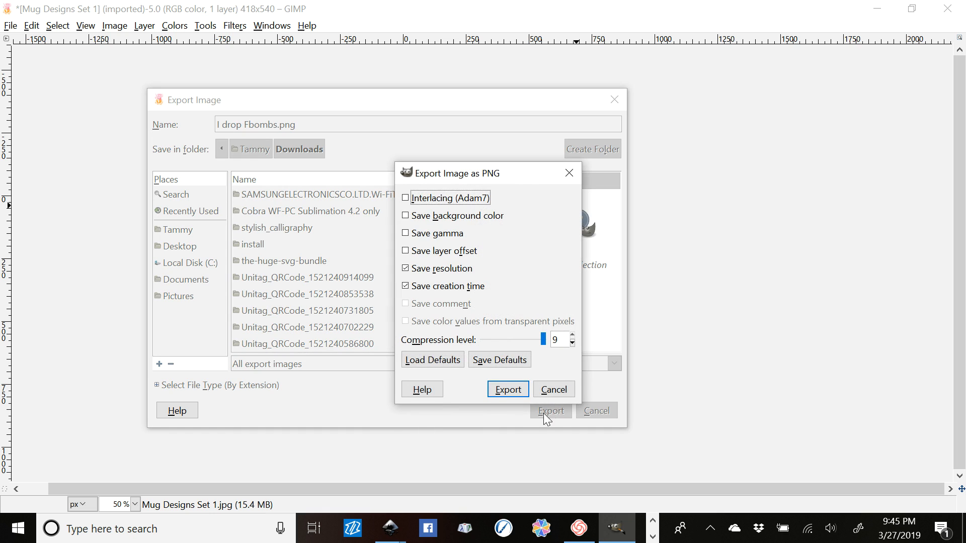
click(498, 390)
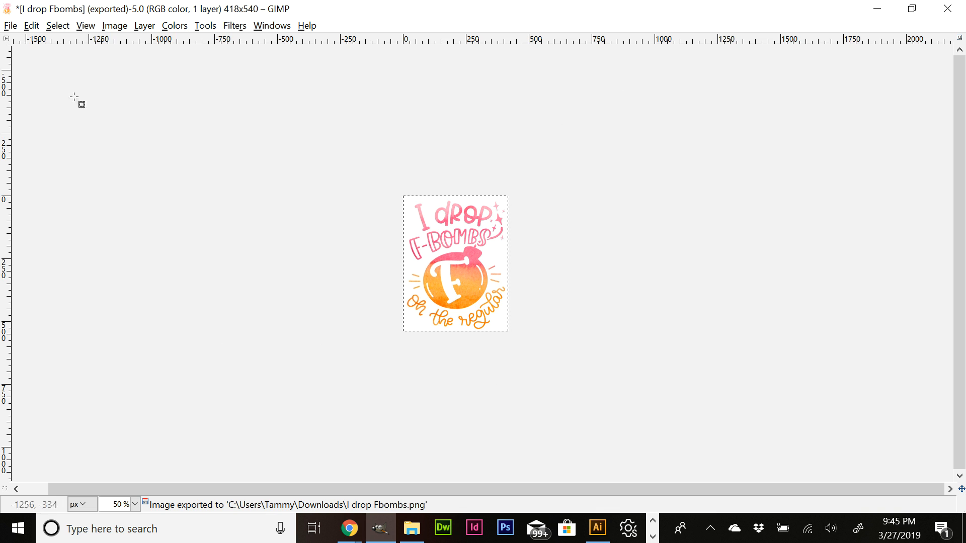
Undo the crop, and crop the image to a rectangular selection around the baseball season design, about 440 × 538 px.
click(32, 26)
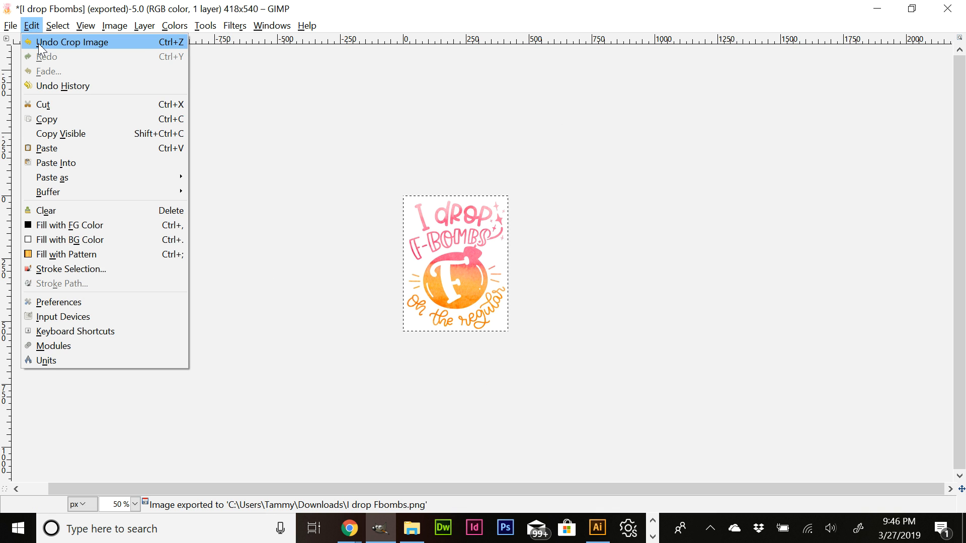
click(38, 43)
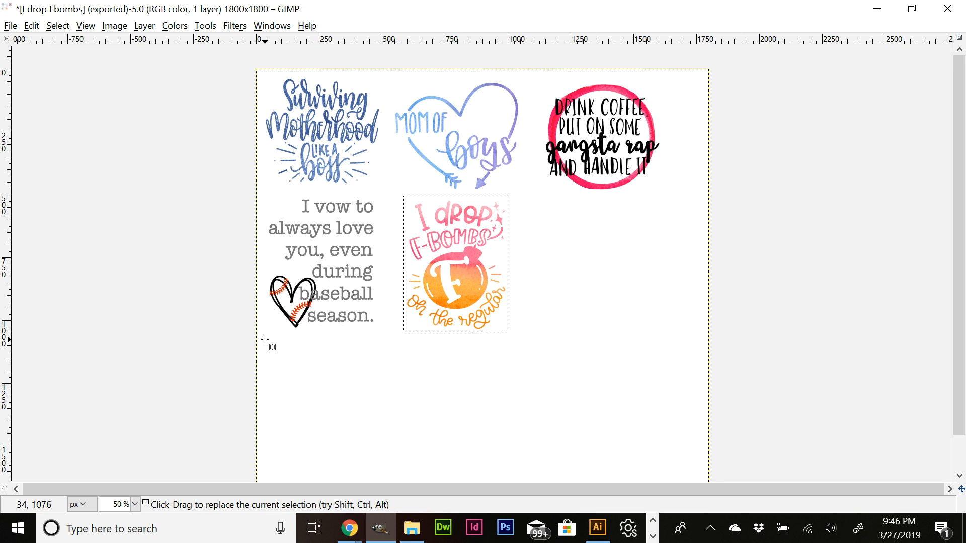
drag(264, 340, 382, 197)
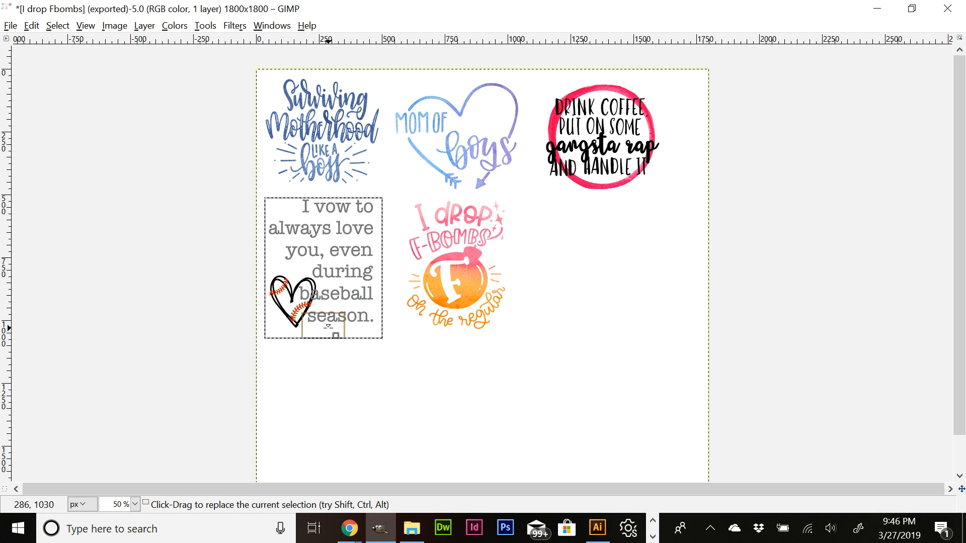
drag(327, 330, 329, 323)
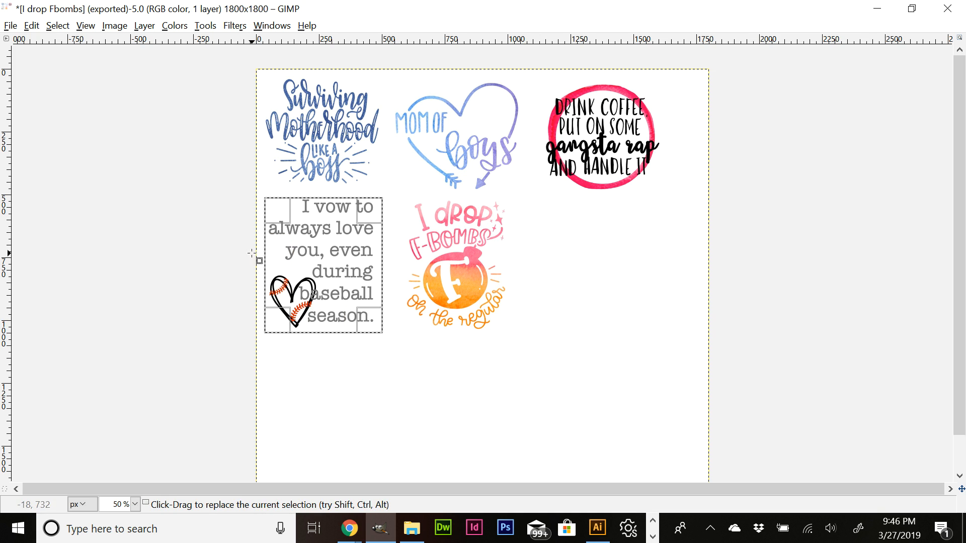
drag(375, 265, 356, 262)
drag(272, 279, 273, 277)
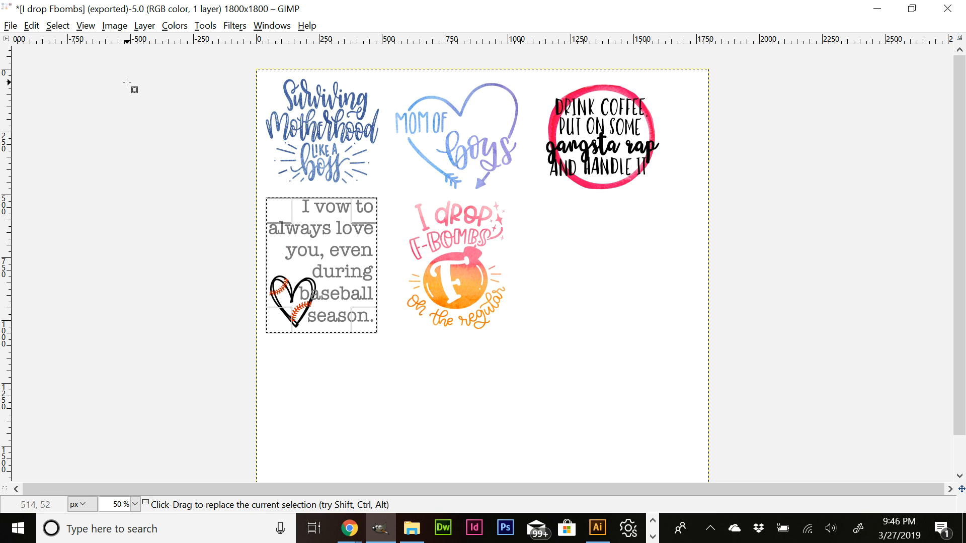
click(114, 26)
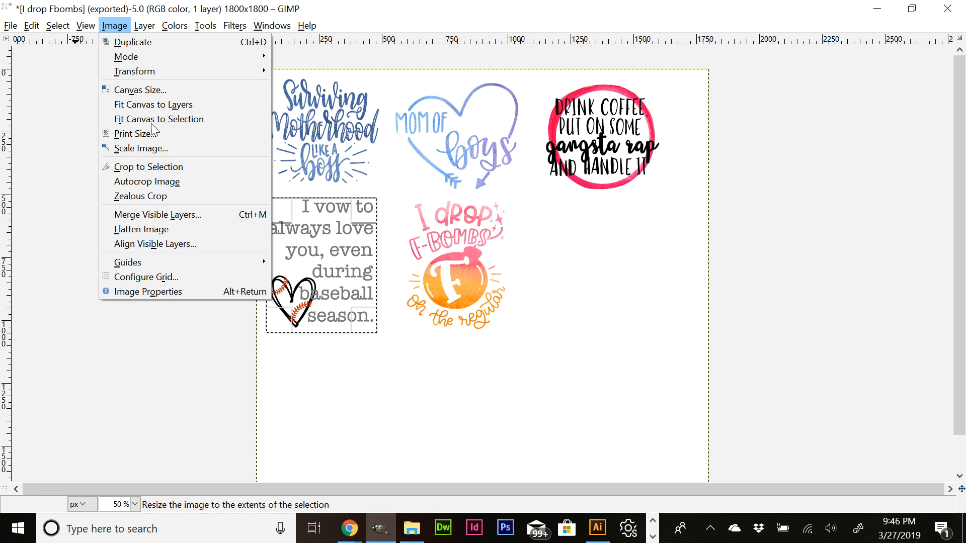
click(168, 166)
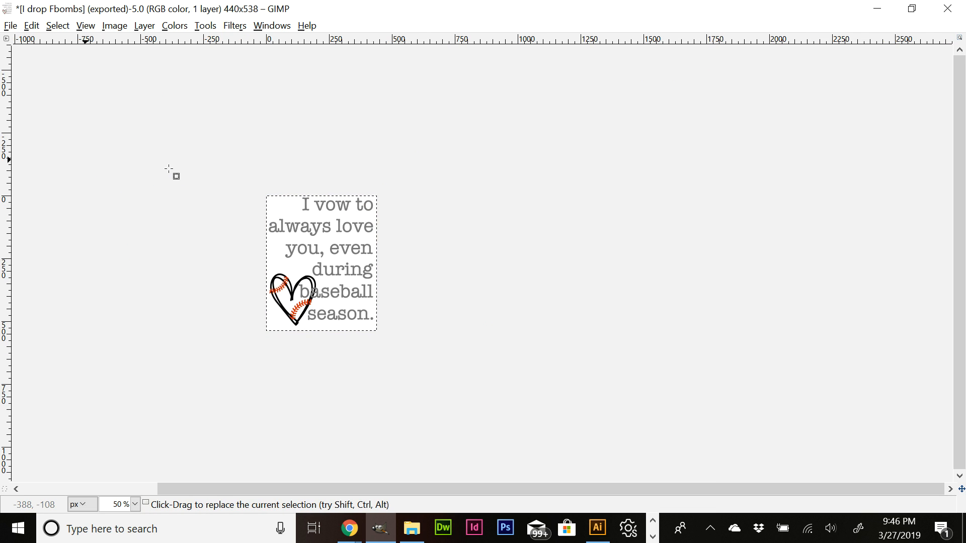
Export the cropped baseball season design to the Downloads folder as "Love you during baseball season.png", accepting the default PNG options.
click(10, 26)
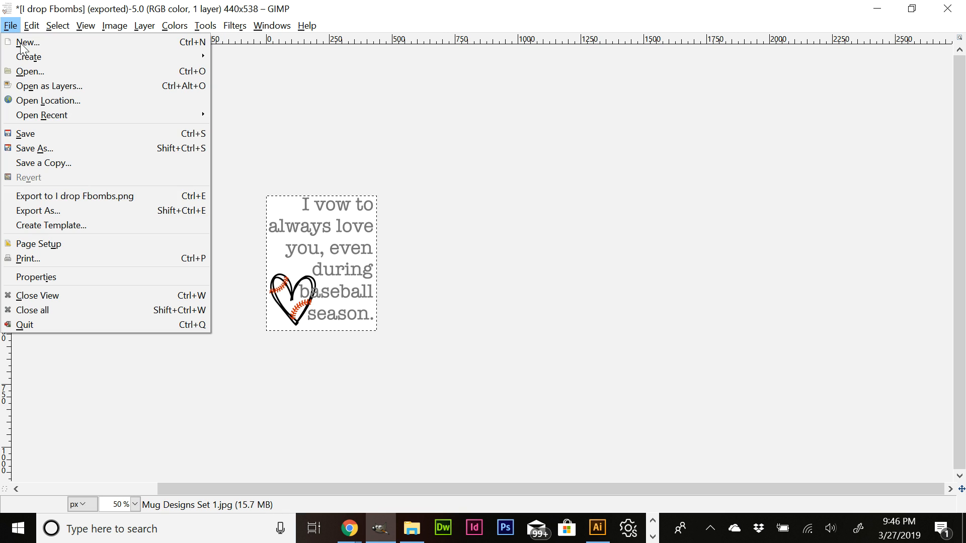
click(80, 211)
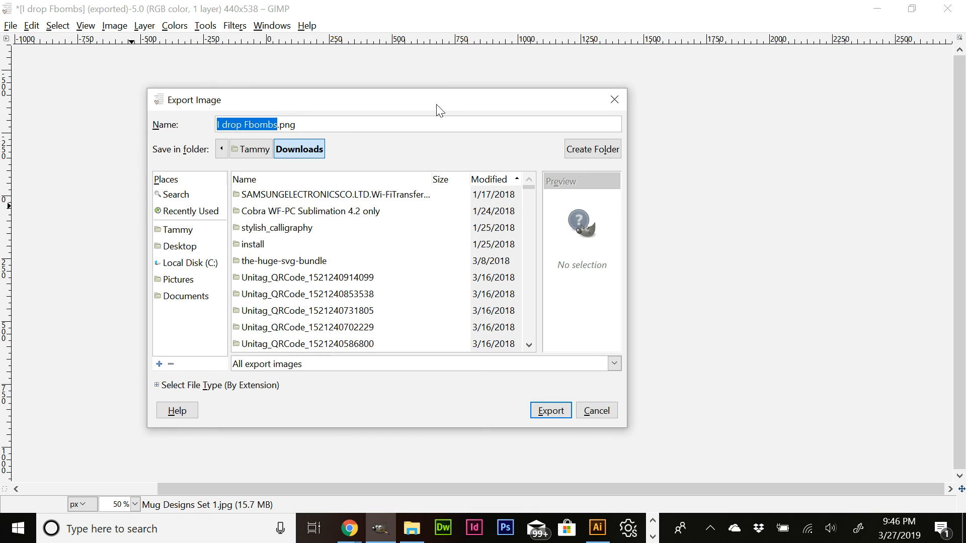
drag(438, 109, 636, 149)
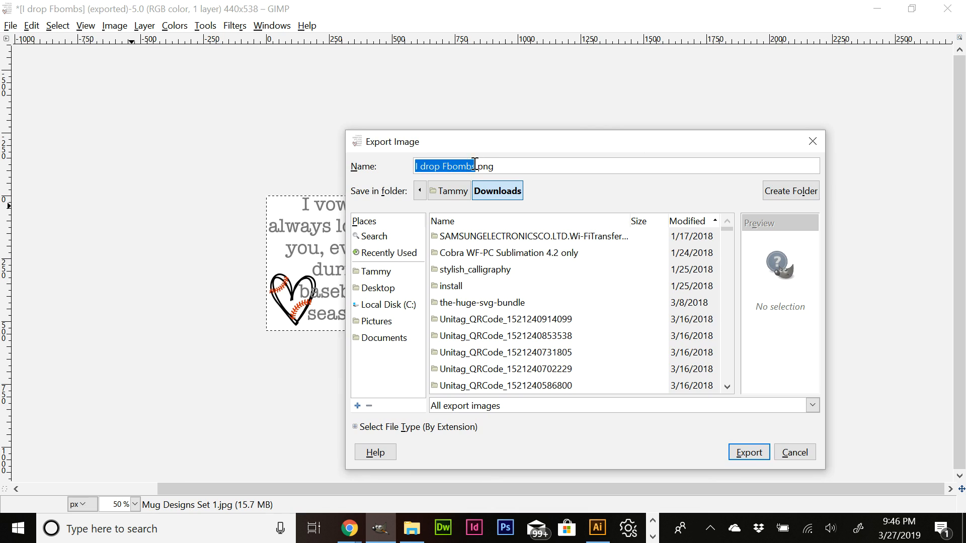
drag(474, 165, 447, 161)
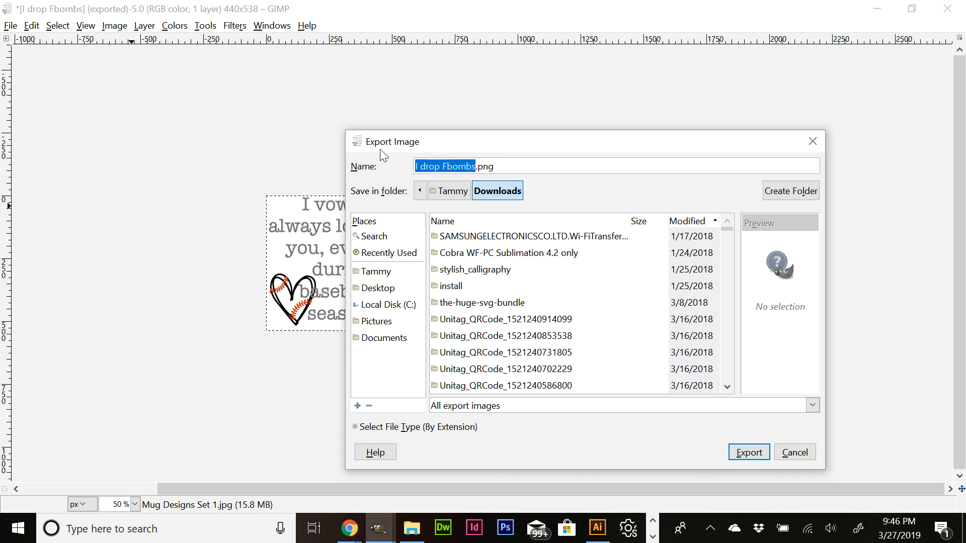
text(Love you dur)
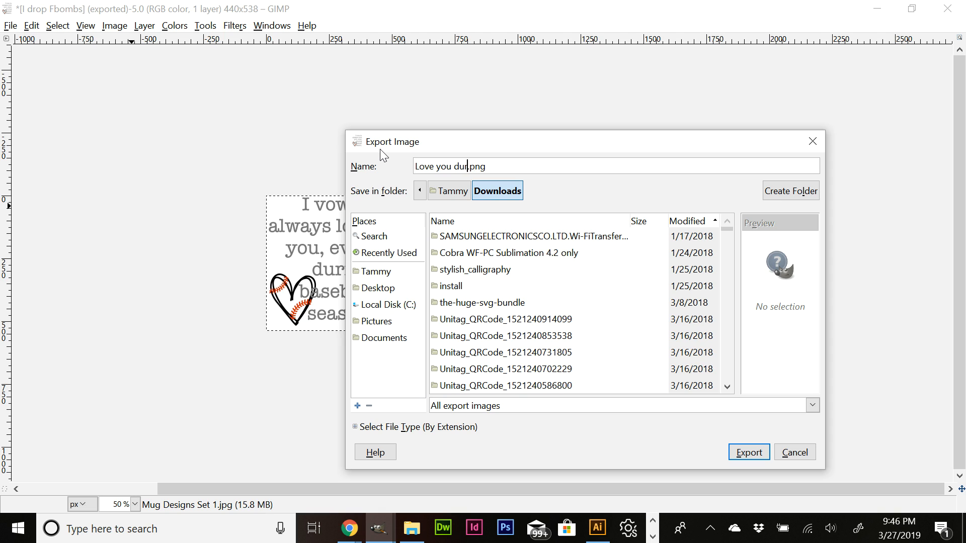
text(ing baseball s)
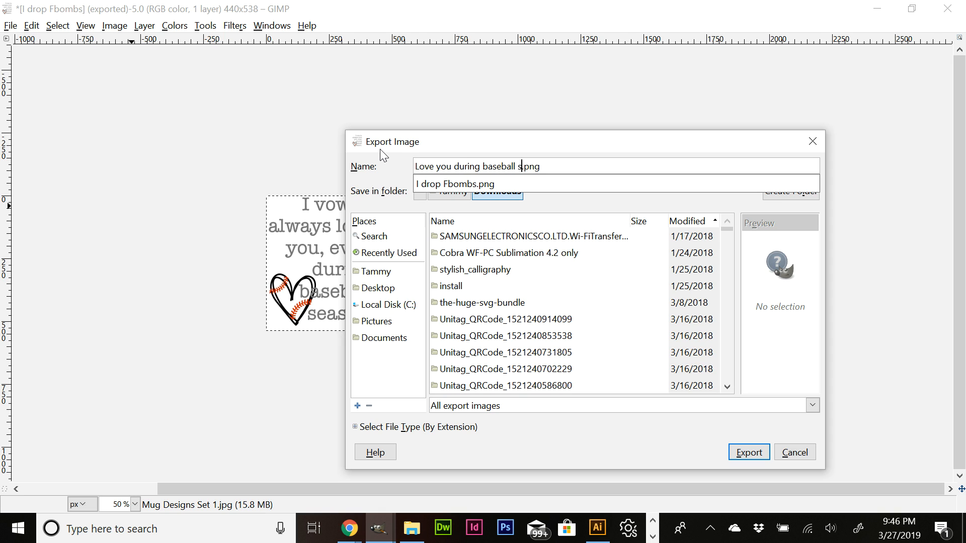
text(eason)
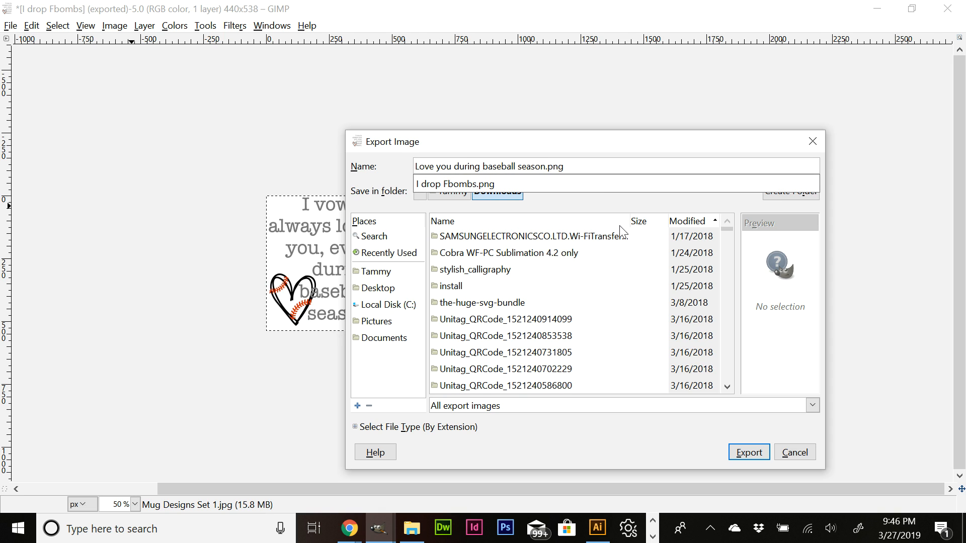
click(754, 455)
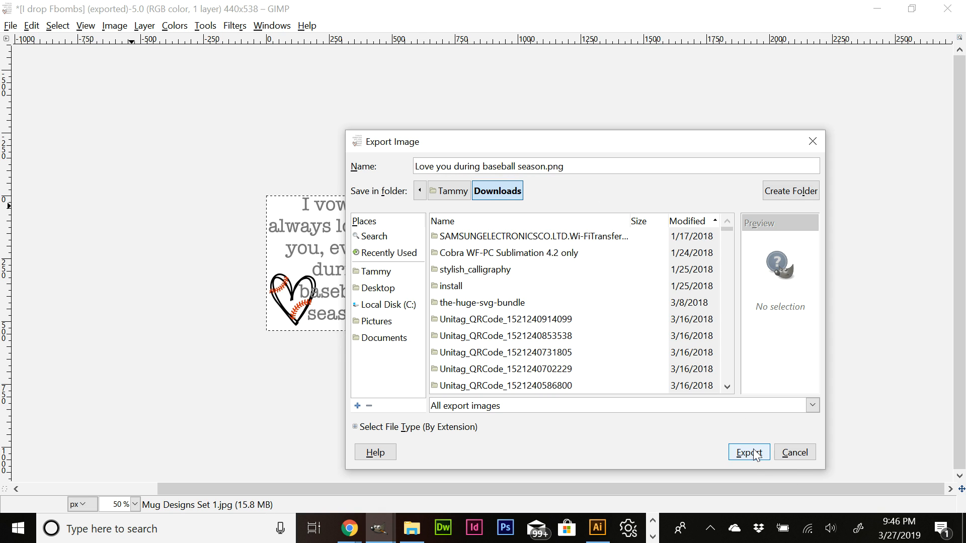
click(751, 455)
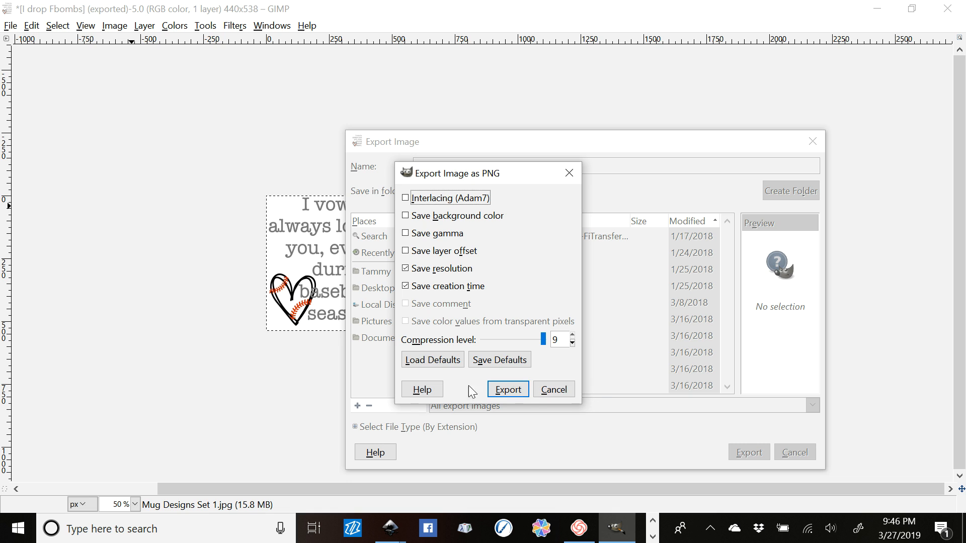
click(505, 389)
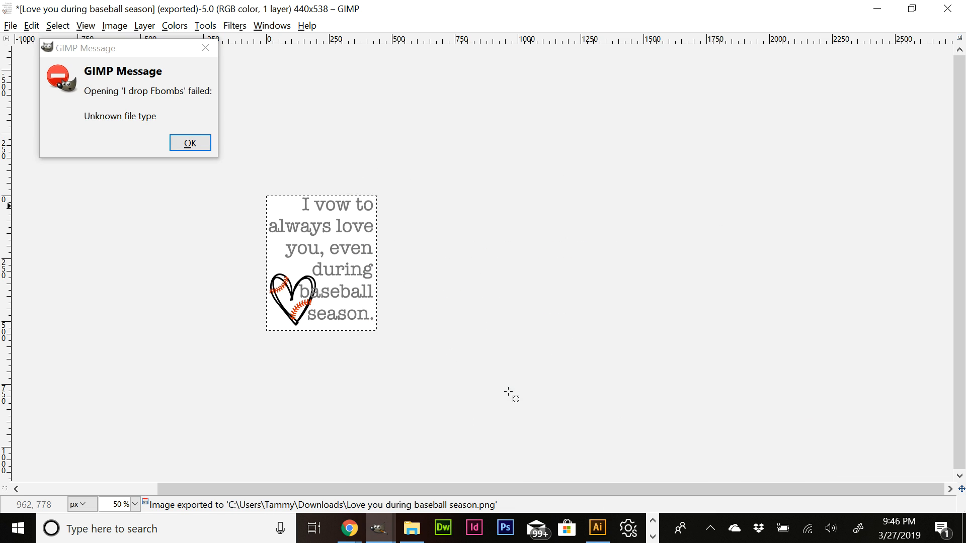
click(184, 143)
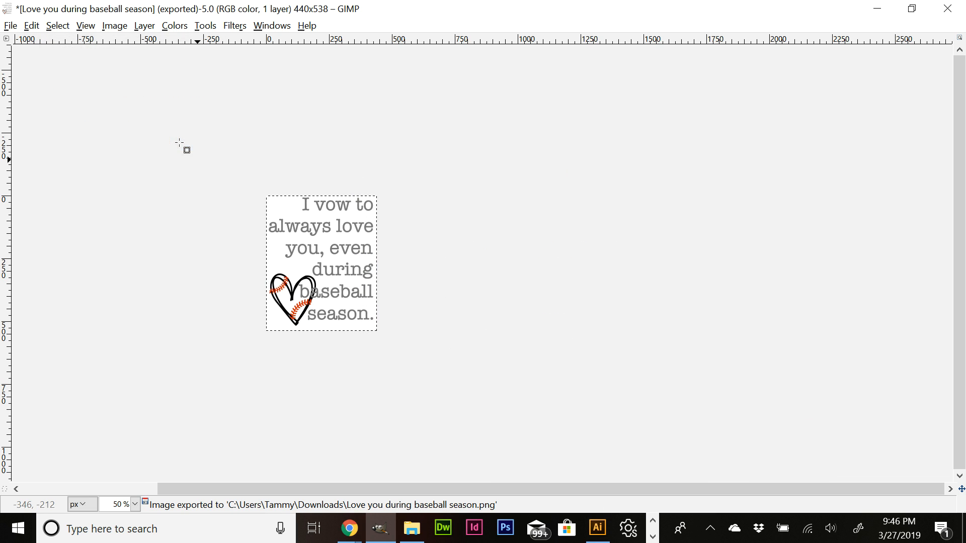
Undo the crop, and crop the image to a rectangular selection around the "Drink coffee" design, about 472 × 440 px.
click(31, 25)
click(50, 42)
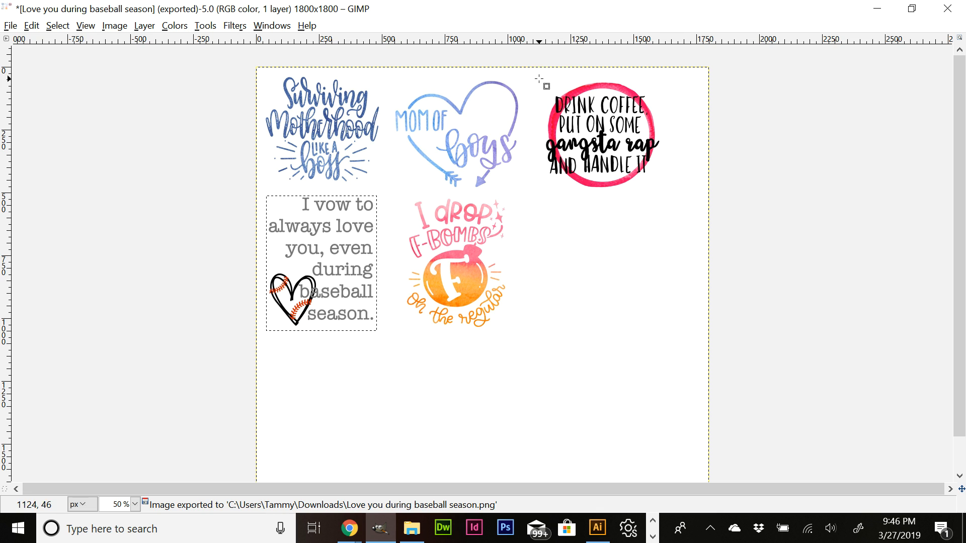
drag(539, 79, 662, 190)
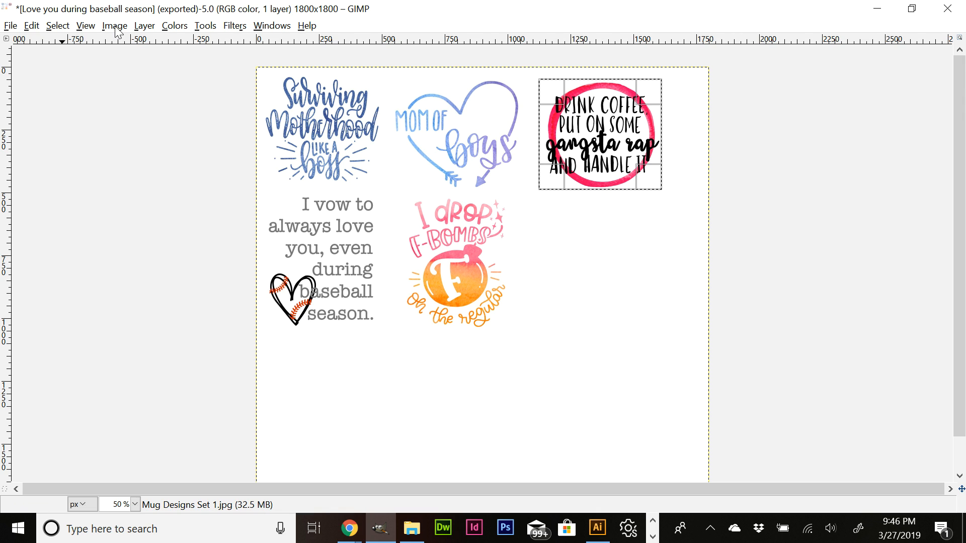
drag(546, 154, 551, 151)
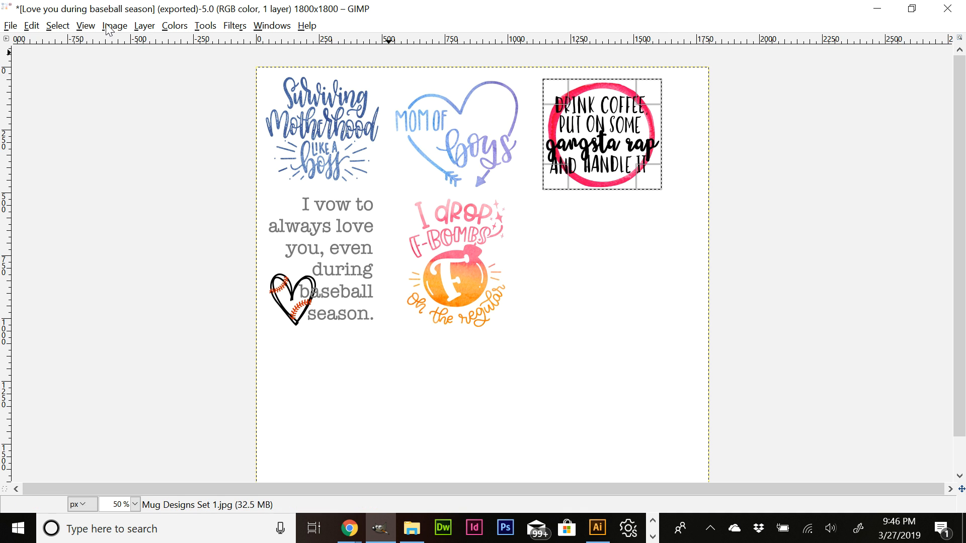
click(109, 26)
click(146, 168)
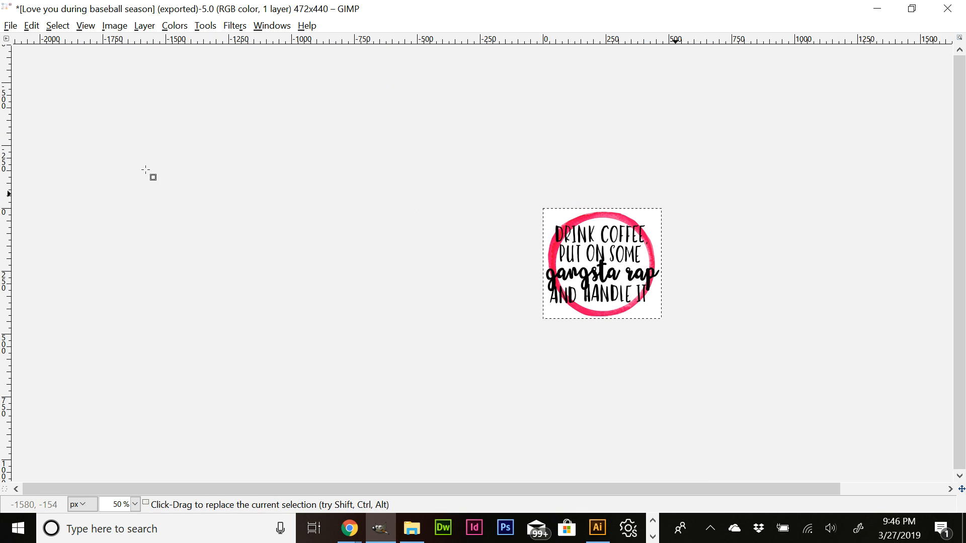
Export the cropped coffee design to the Downloads folder as "coffee and gangsta rap.png", accepting the default PNG options.
click(10, 26)
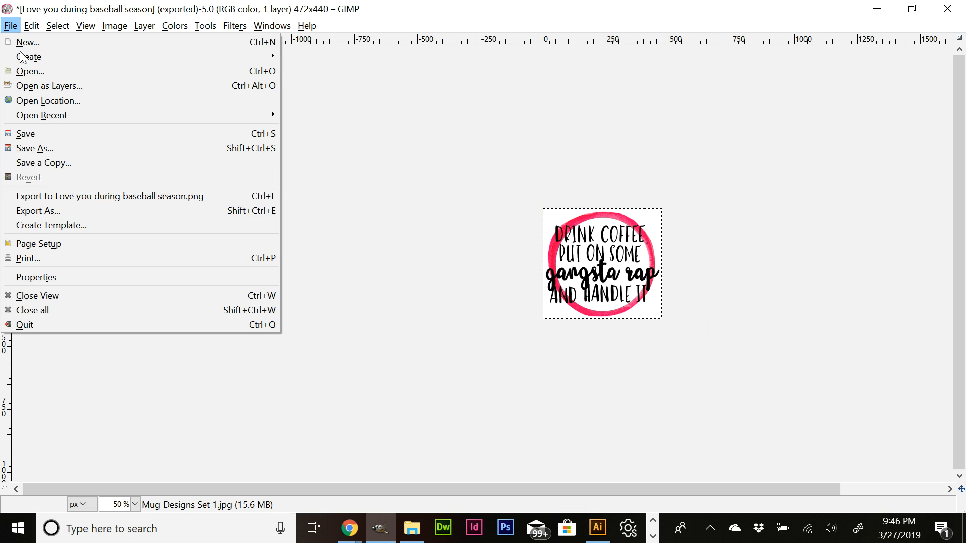
click(80, 212)
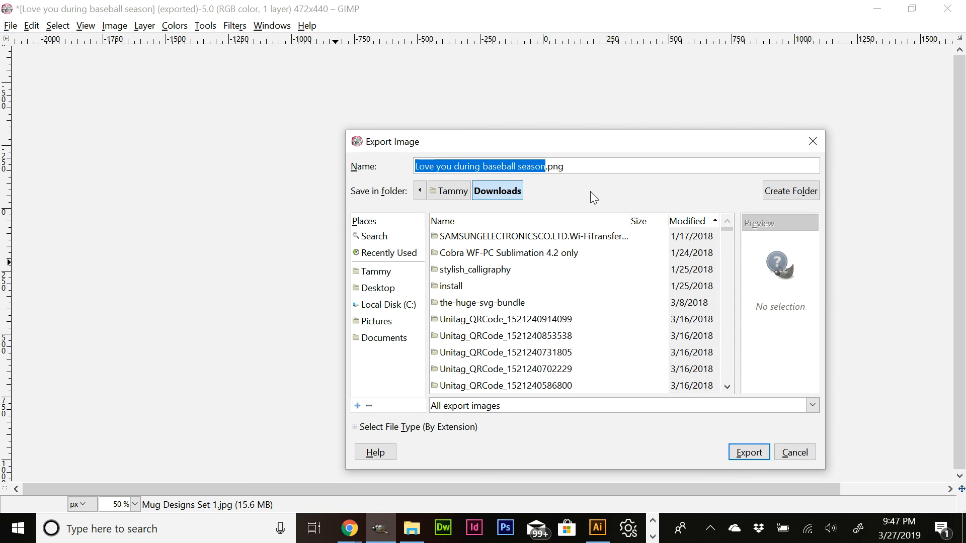
text(coffee a)
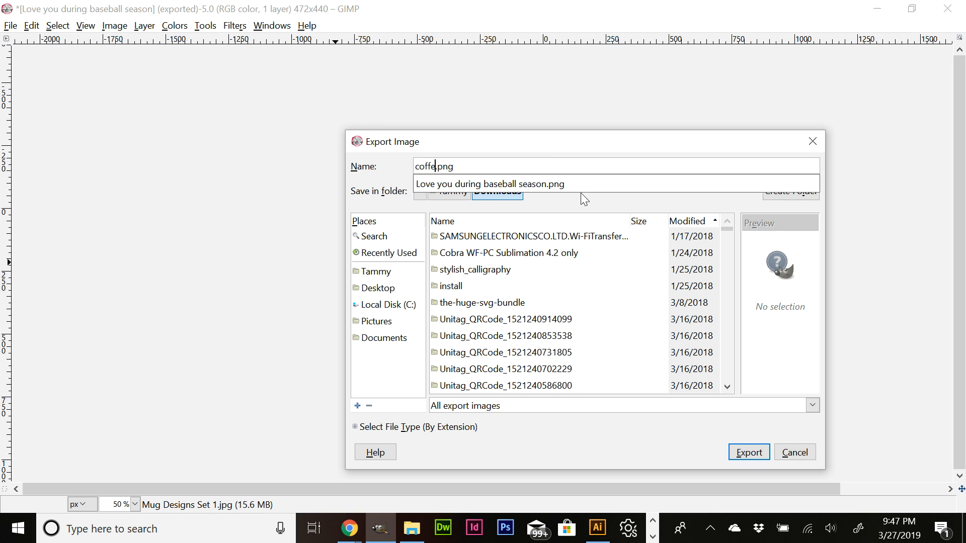
text(nd gangsta ra)
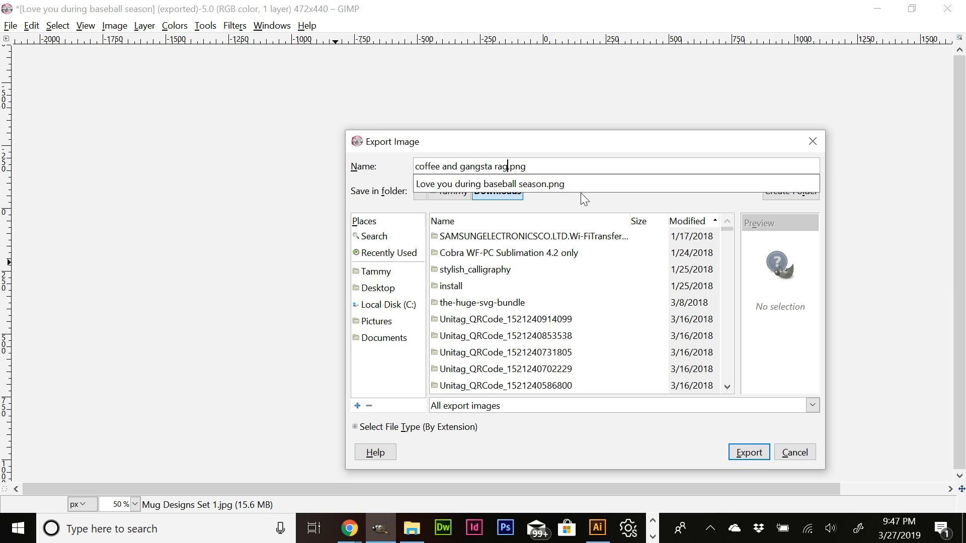
text(p)
click(748, 455)
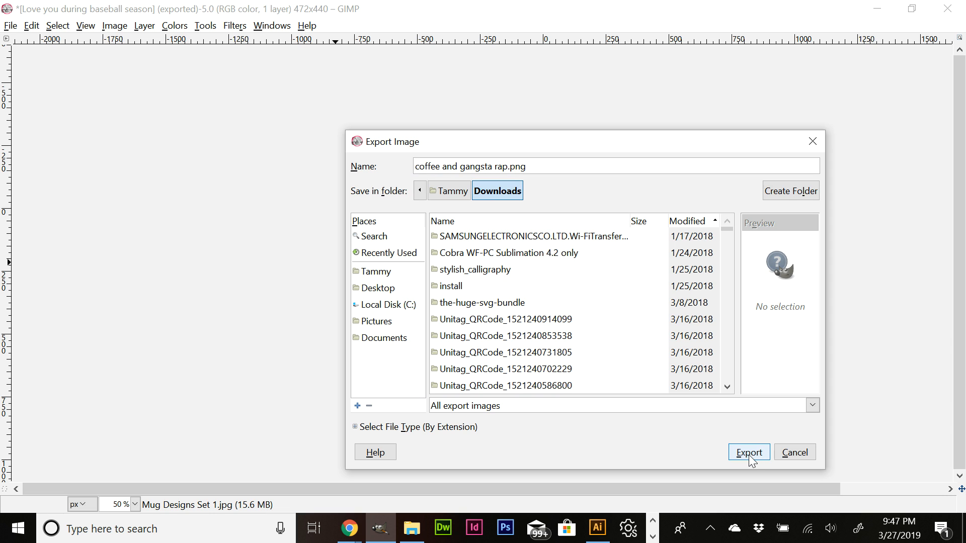
click(748, 455)
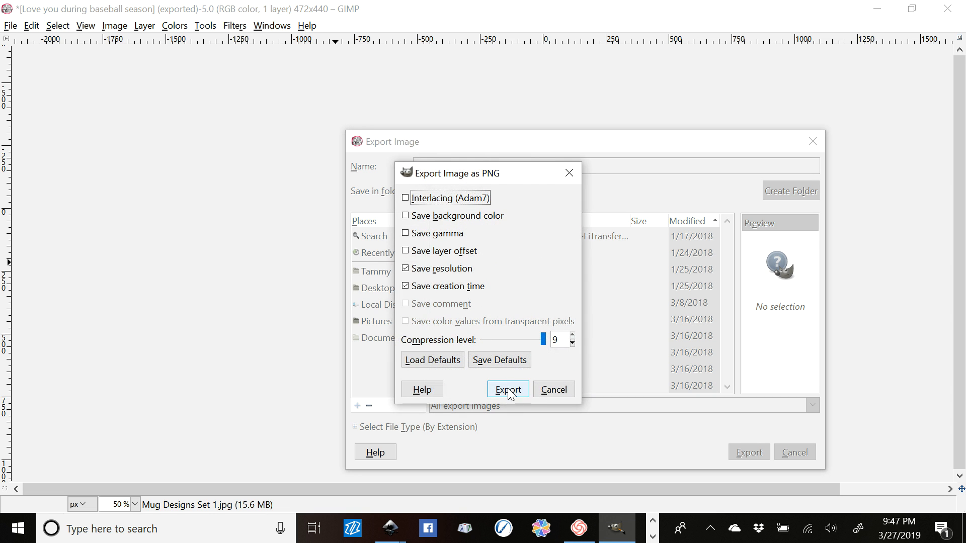
click(509, 391)
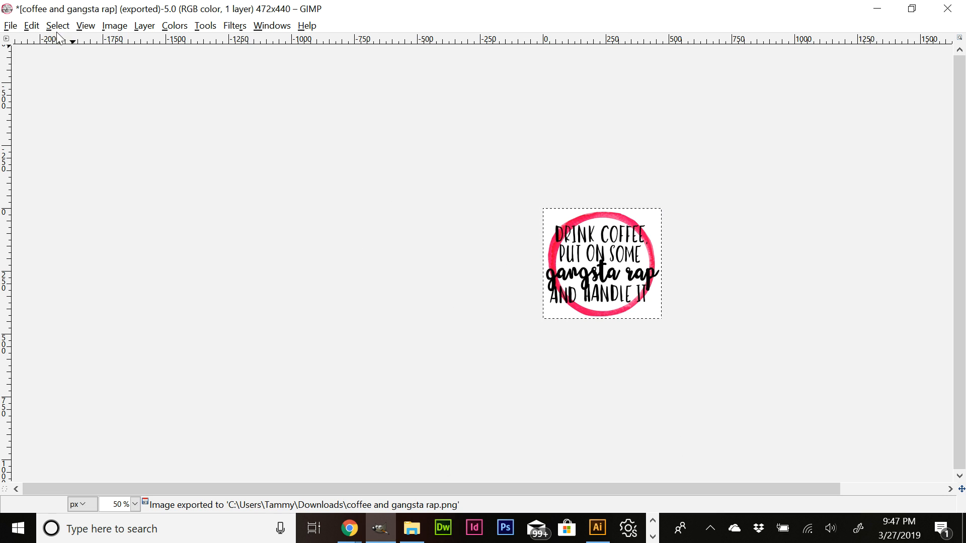
Undo the crop, and crop the image to a rectangular selection around the "Mom of boys" heart design, about 524 × 462 px.
click(37, 26)
click(43, 42)
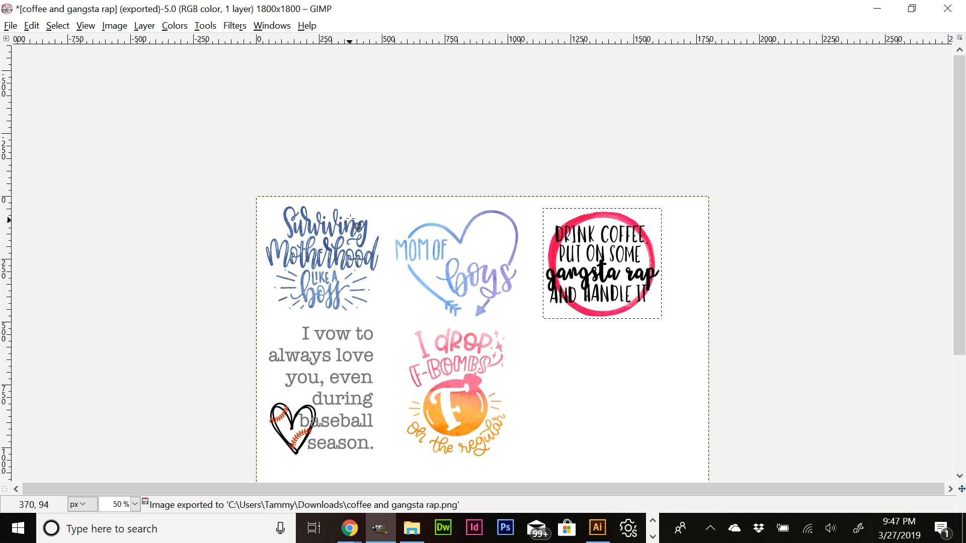
drag(388, 207, 527, 323)
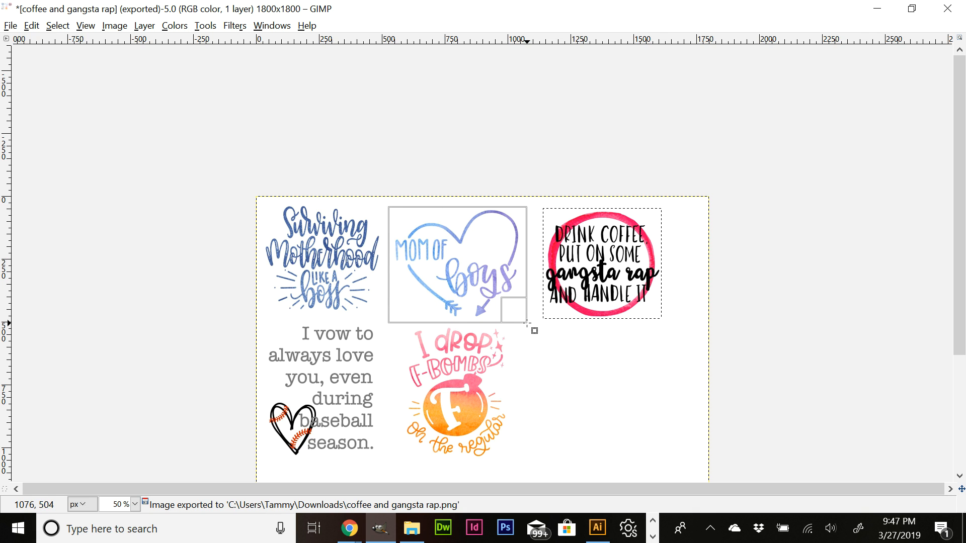
drag(389, 278, 392, 280)
drag(523, 274, 518, 274)
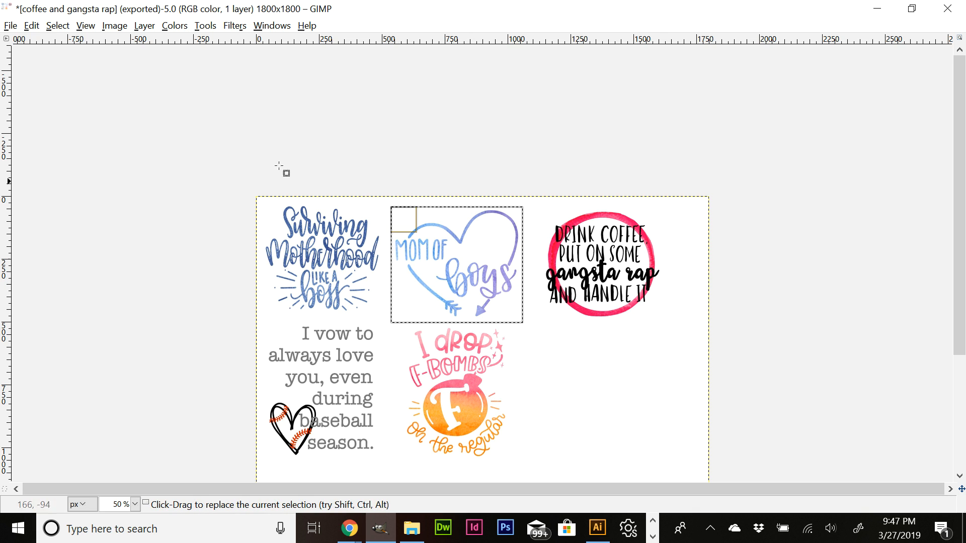
click(114, 26)
click(151, 165)
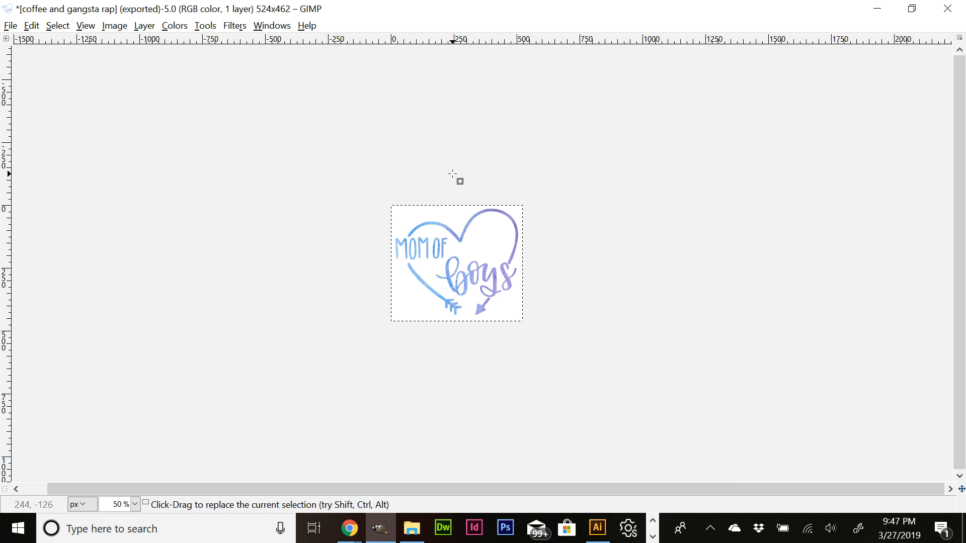
Export the cropped heart design to the Downloads folder as "Mom of boys_heart.png", accepting the default PNG options.
click(11, 30)
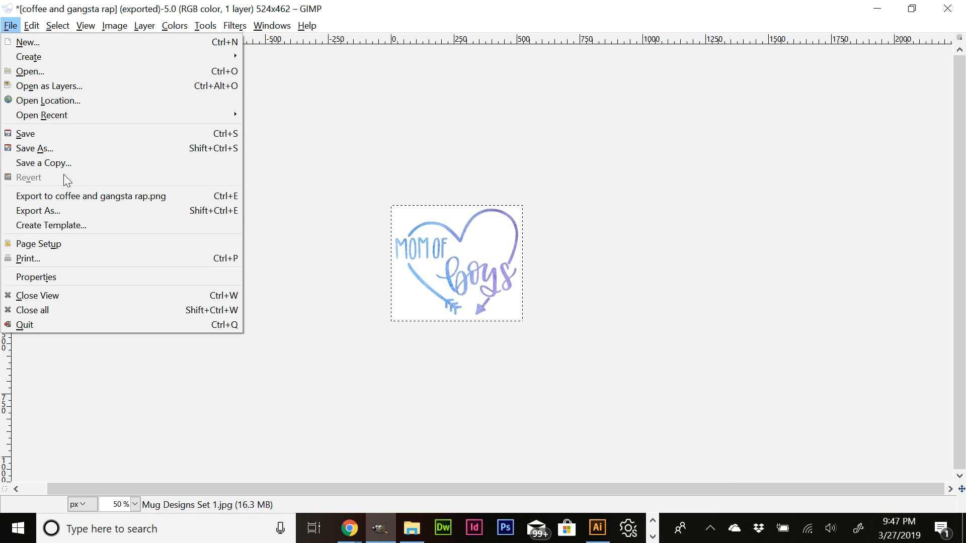
click(74, 210)
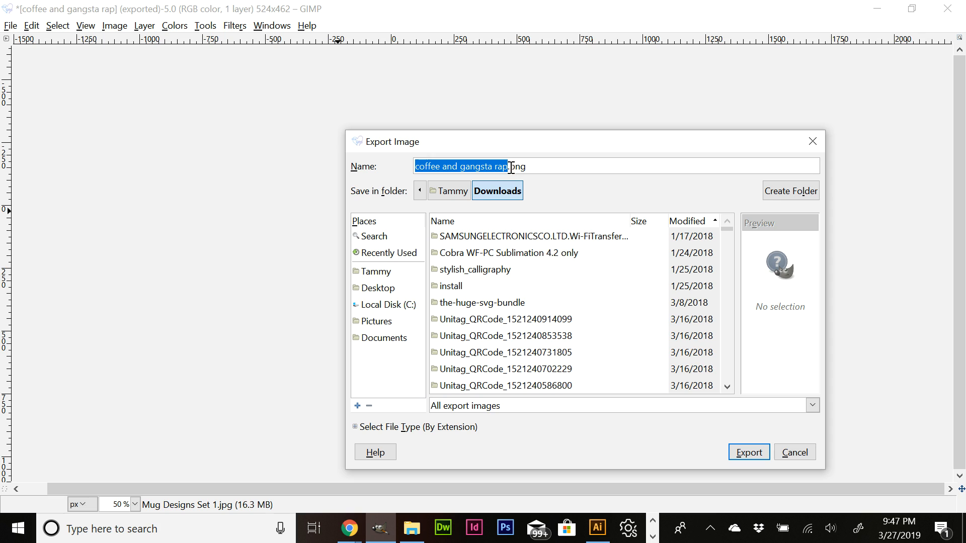
drag(508, 166, 412, 161)
text(Mom)
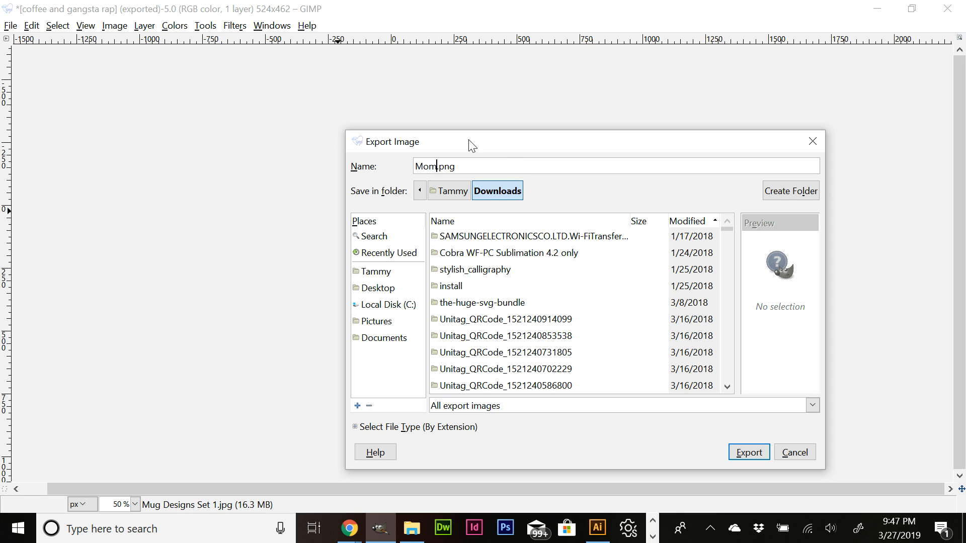
text( of boys)
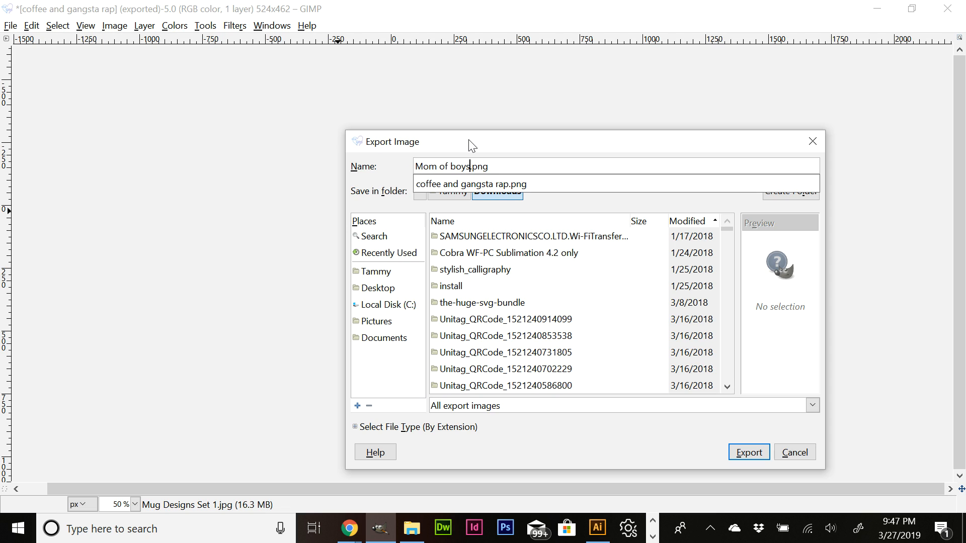
text(_heart)
click(741, 459)
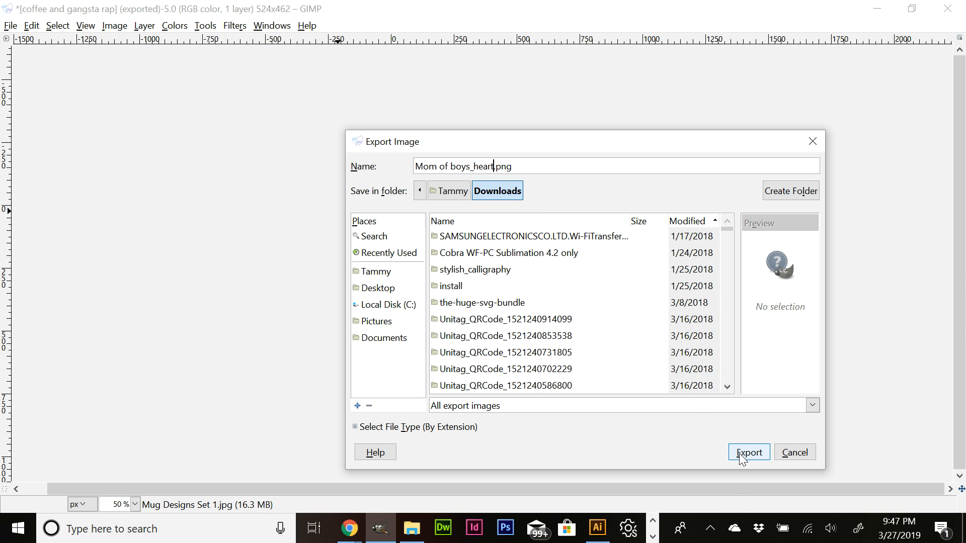
click(741, 459)
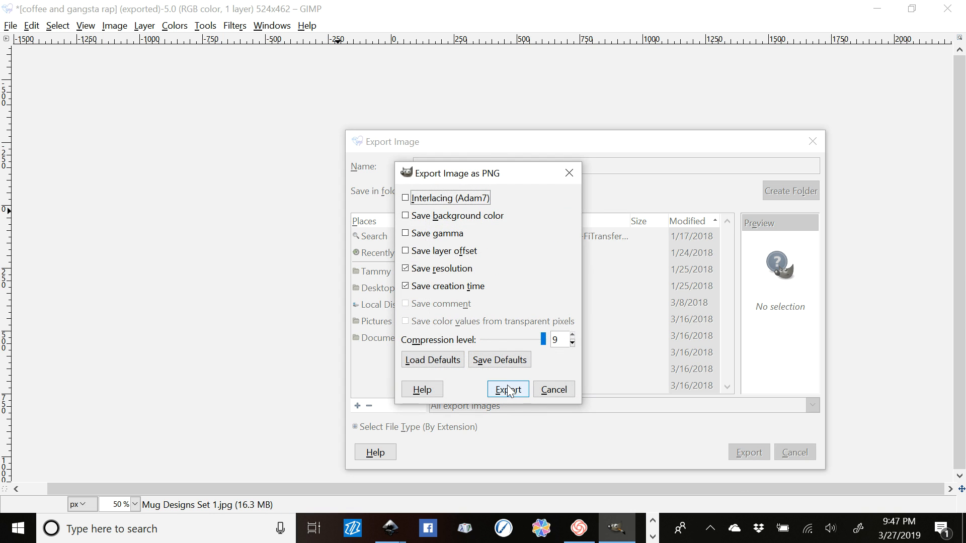
click(507, 390)
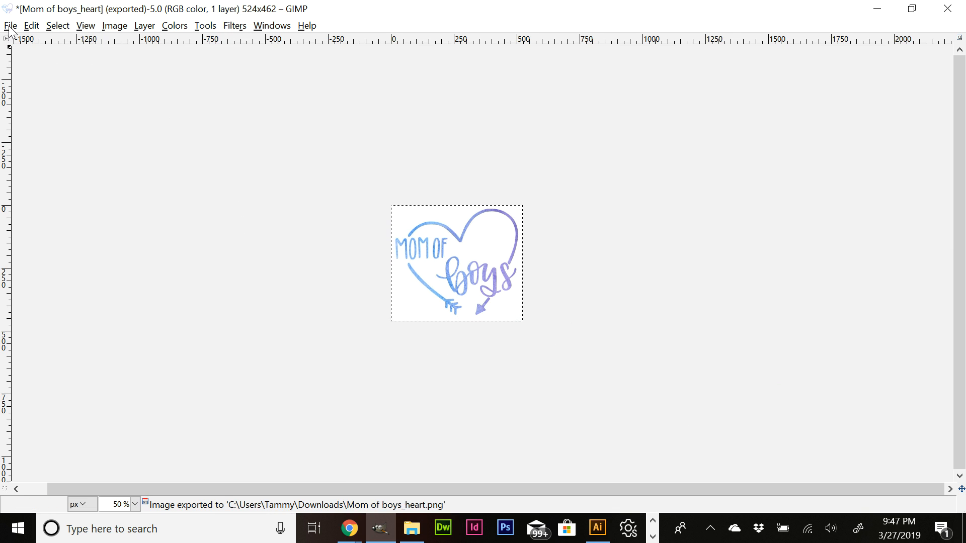
Undo the crop, and crop the image to a rectangular selection around the "Surviving Motherhood" design, about 480 × 450 px.
click(31, 25)
click(47, 42)
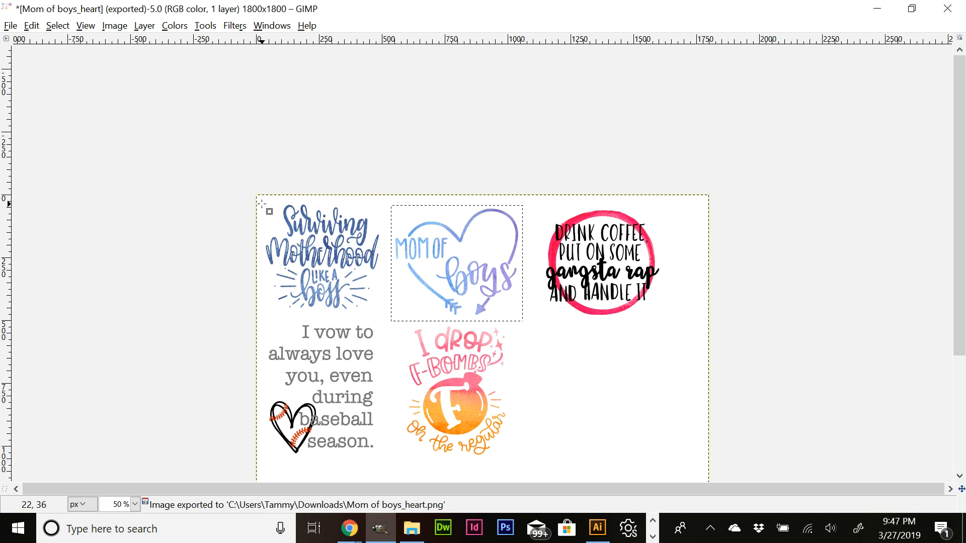
drag(262, 204, 382, 315)
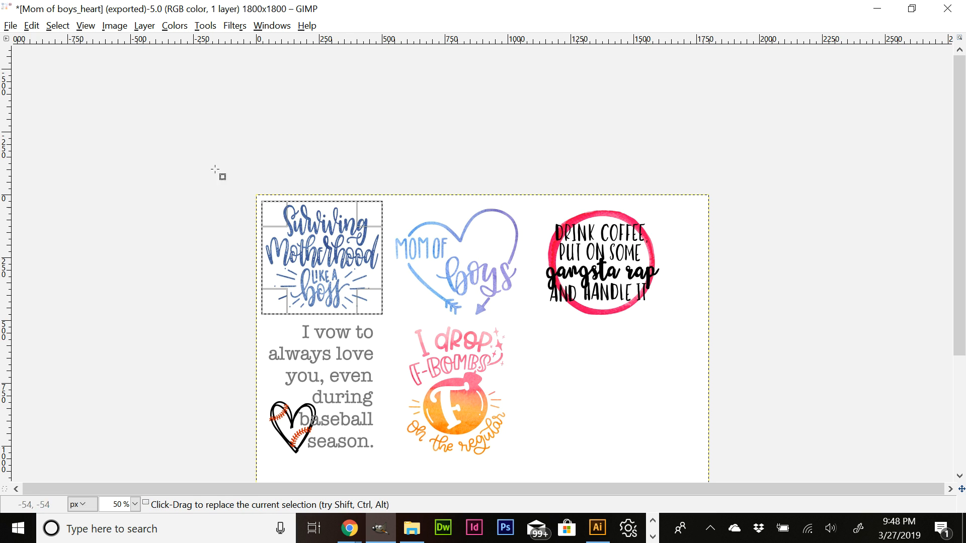
click(108, 26)
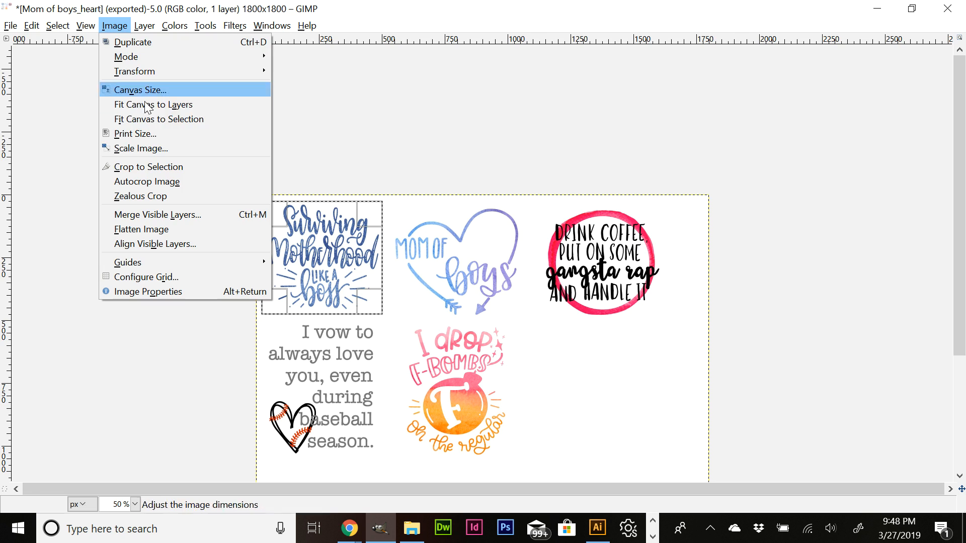
click(151, 164)
Export the cropped motherhood design to the Downloads folder as "motherhood like a boss.png", accepting the default PNG options.
click(10, 26)
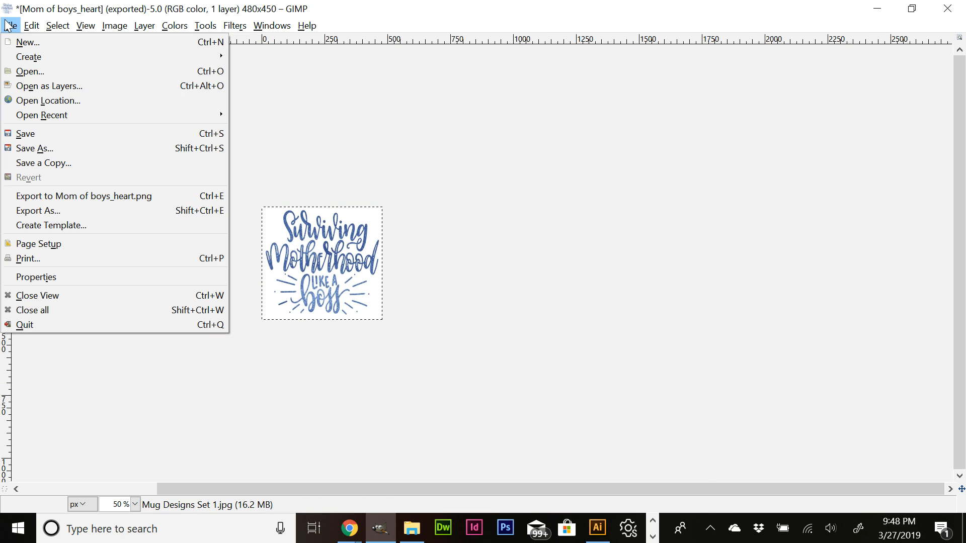
click(77, 213)
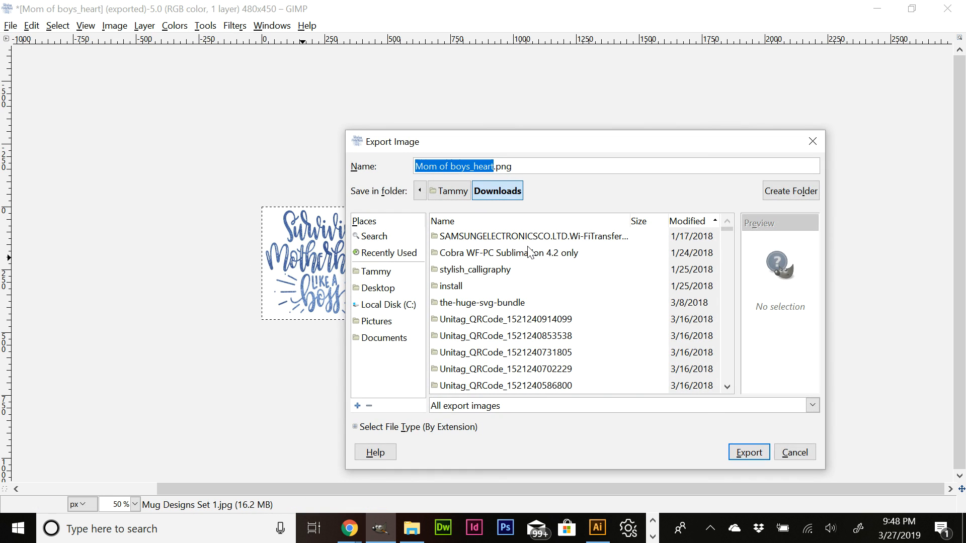
text(motherhood like a boss)
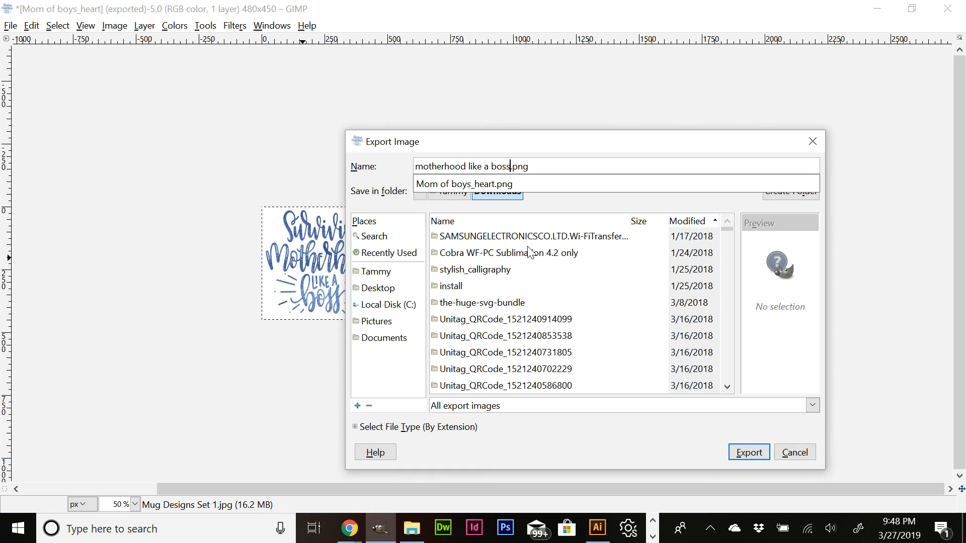
click(761, 458)
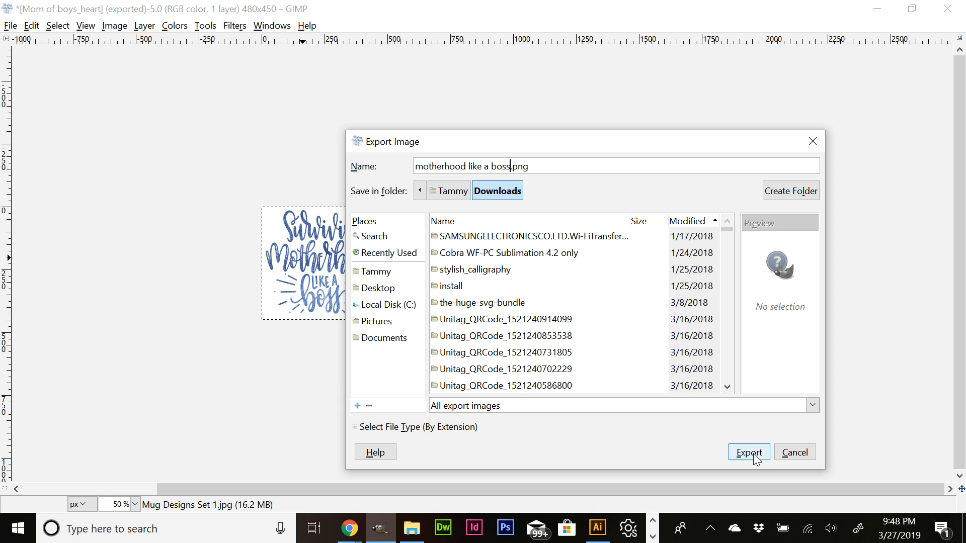
click(749, 459)
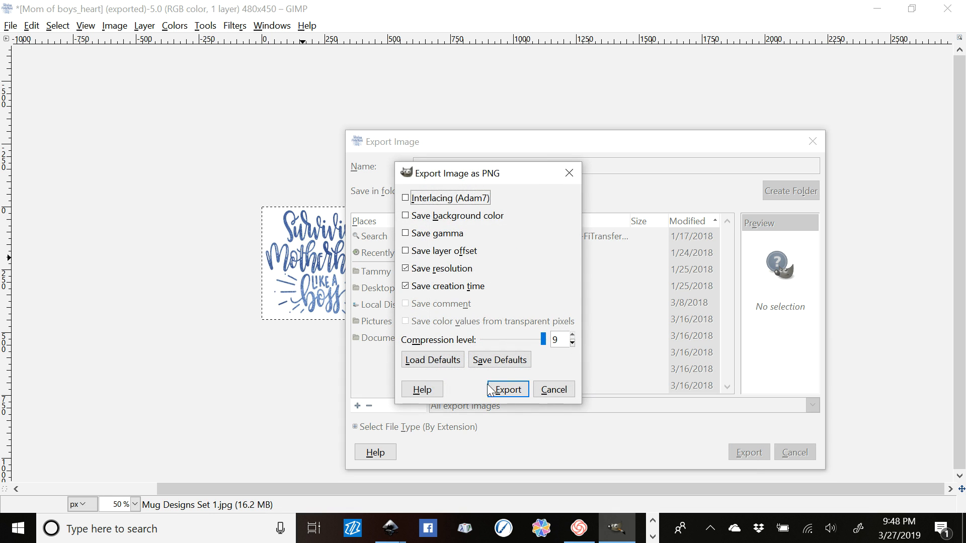
click(508, 386)
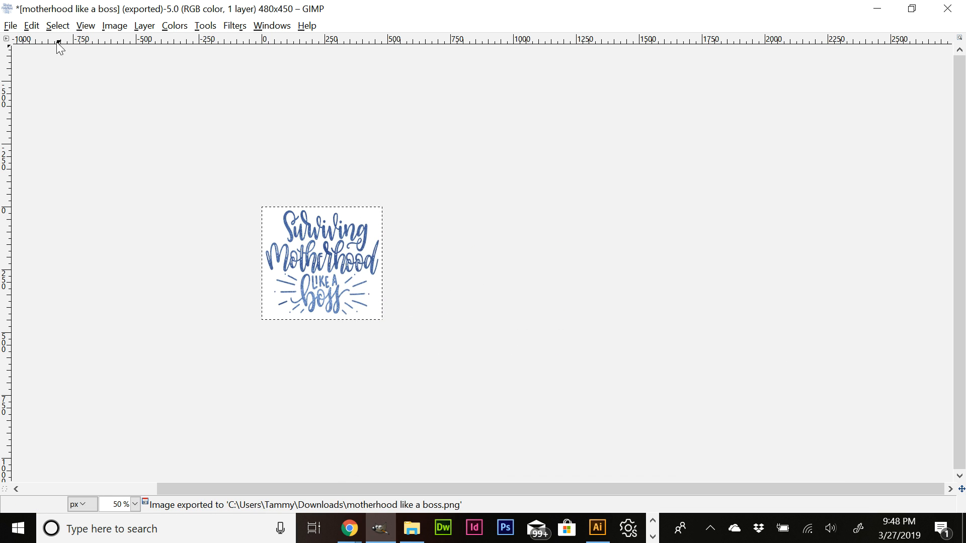
Undo the crop, and open the recent files "I drop Fbombs.png" and "Love you during baseball season.png".
click(31, 25)
click(44, 42)
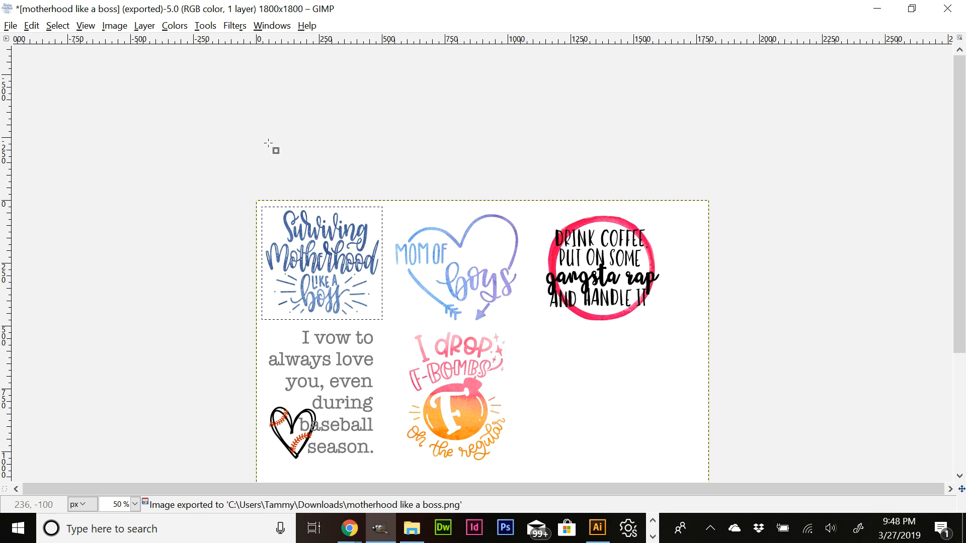
click(9, 26)
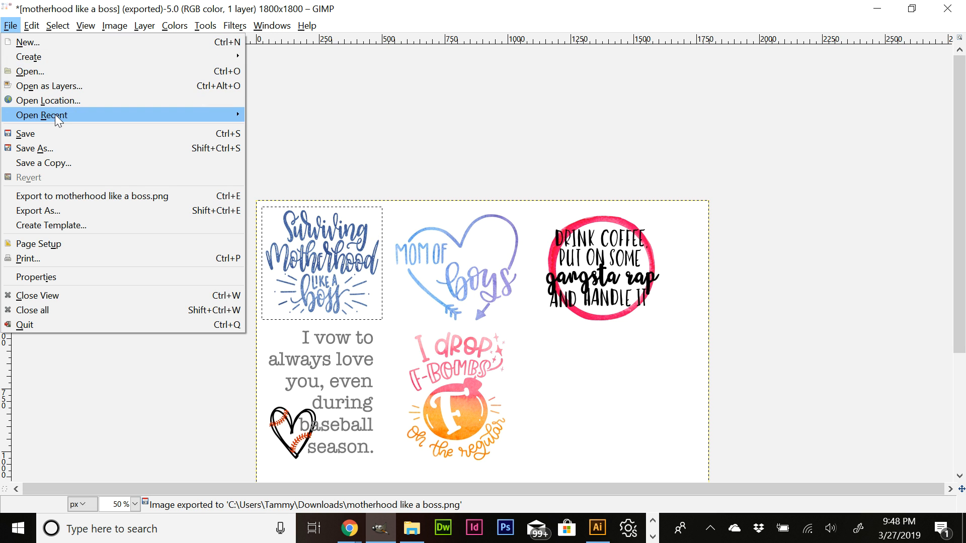
mouse_move(55, 113)
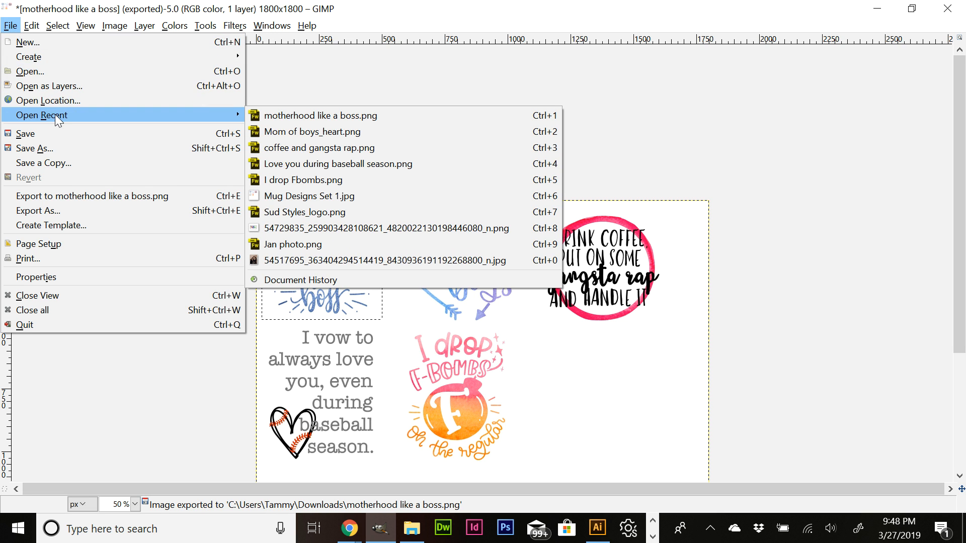
click(276, 182)
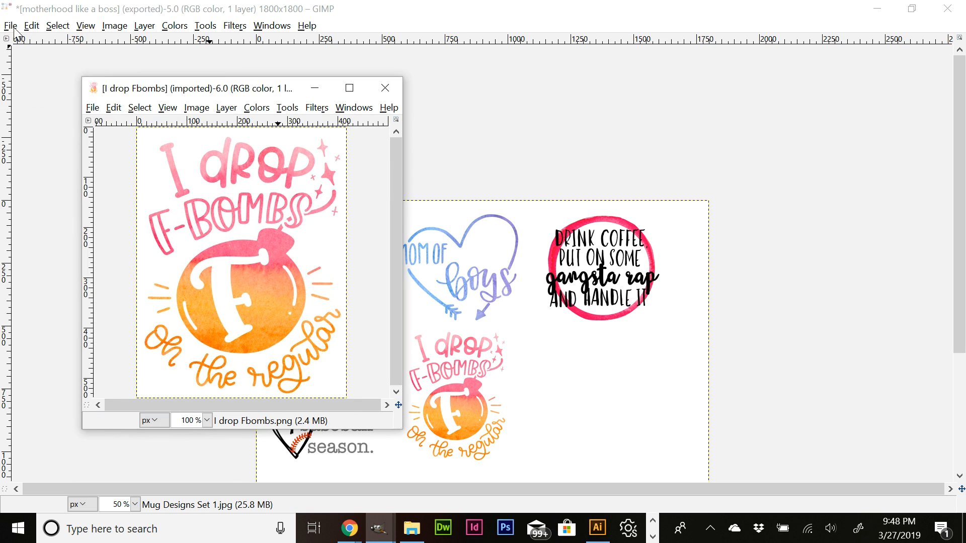
click(15, 29)
mouse_move(54, 120)
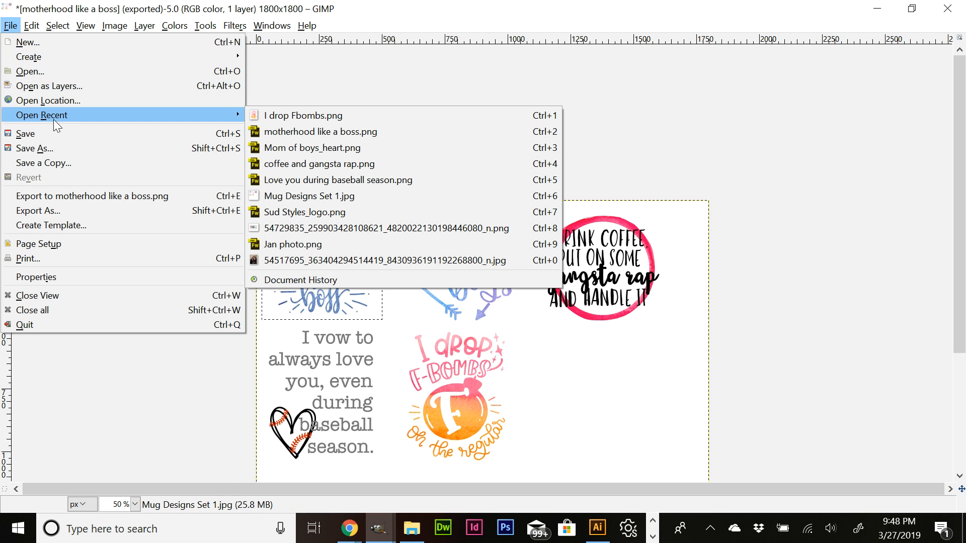
click(298, 180)
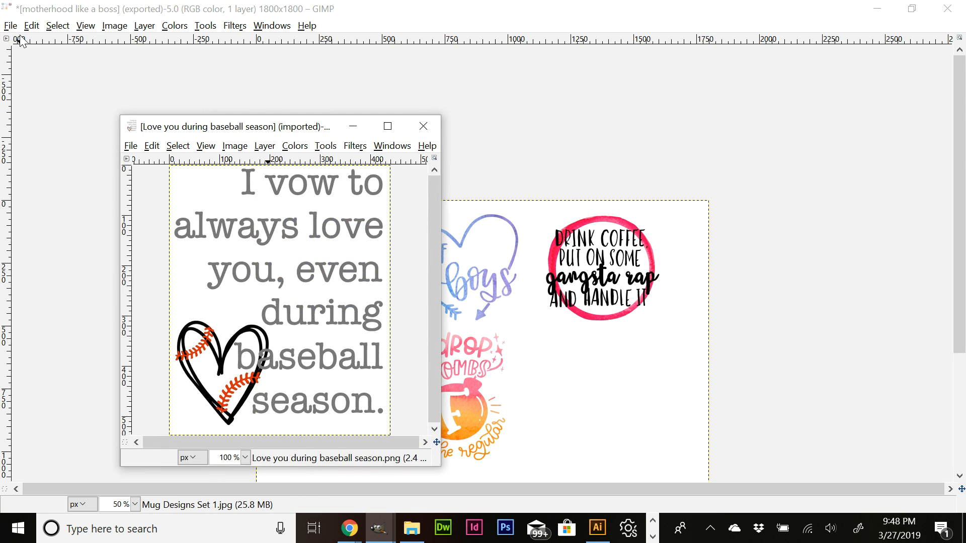
Open the recent files "coffee and gangsta rap.png", "Mom of boys_heart.png" and "motherhood like a boss.png".
click(13, 26)
mouse_move(69, 116)
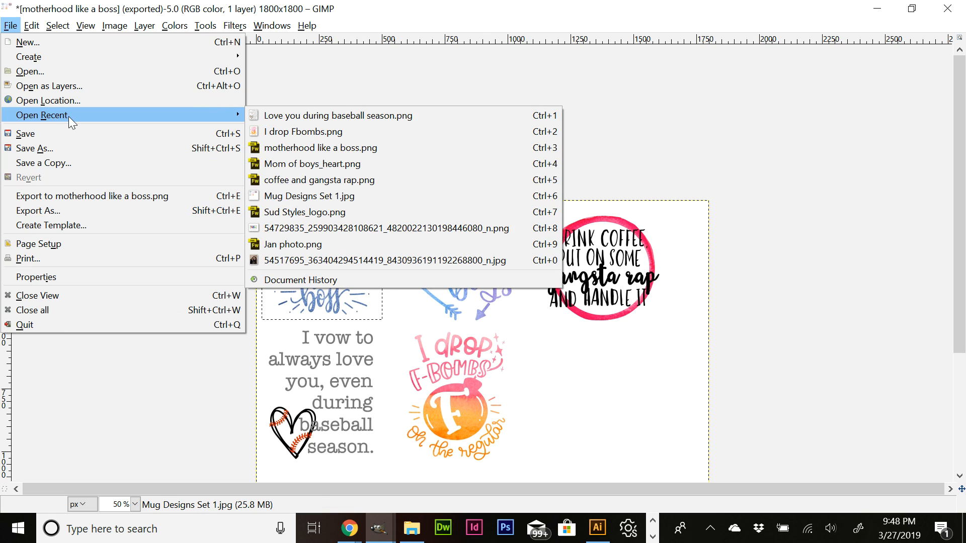
click(302, 182)
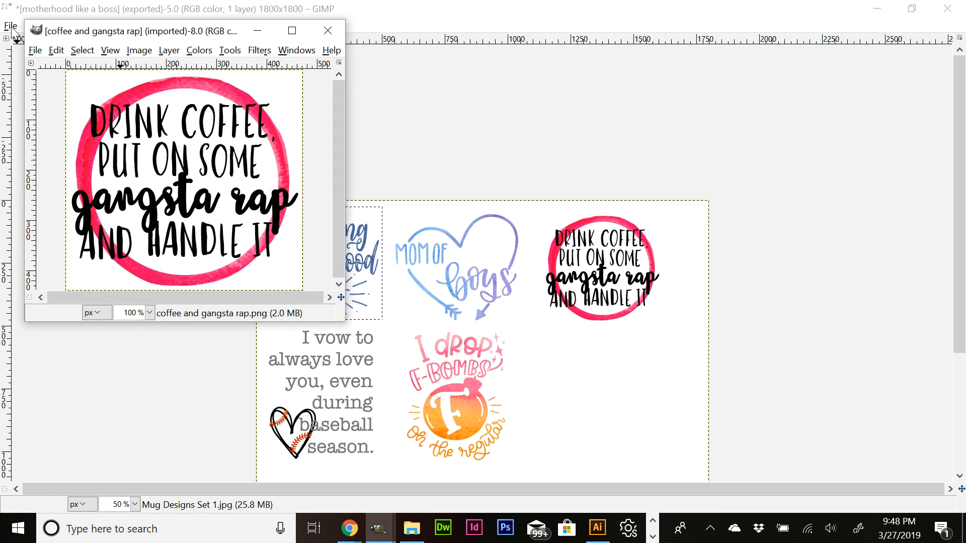
click(12, 28)
mouse_move(65, 116)
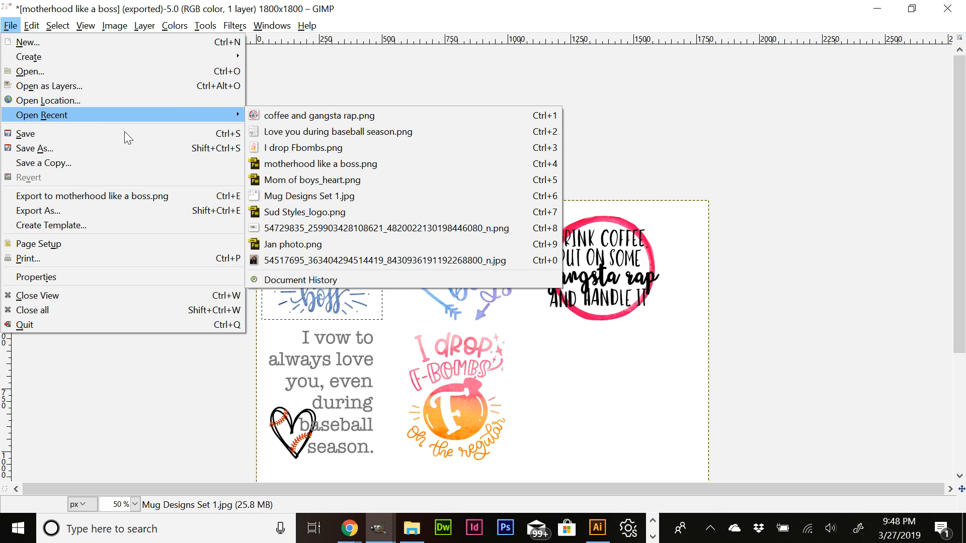
click(312, 182)
click(9, 26)
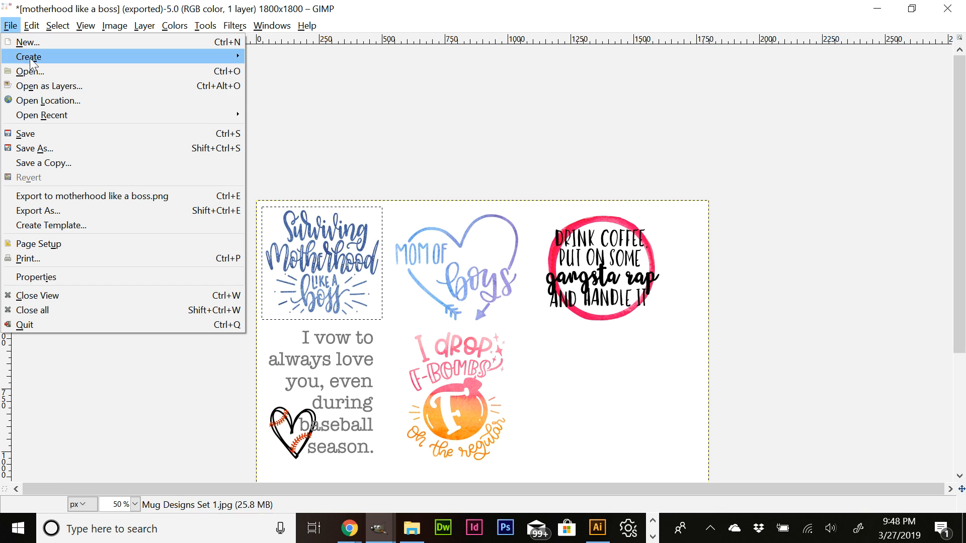
mouse_move(50, 114)
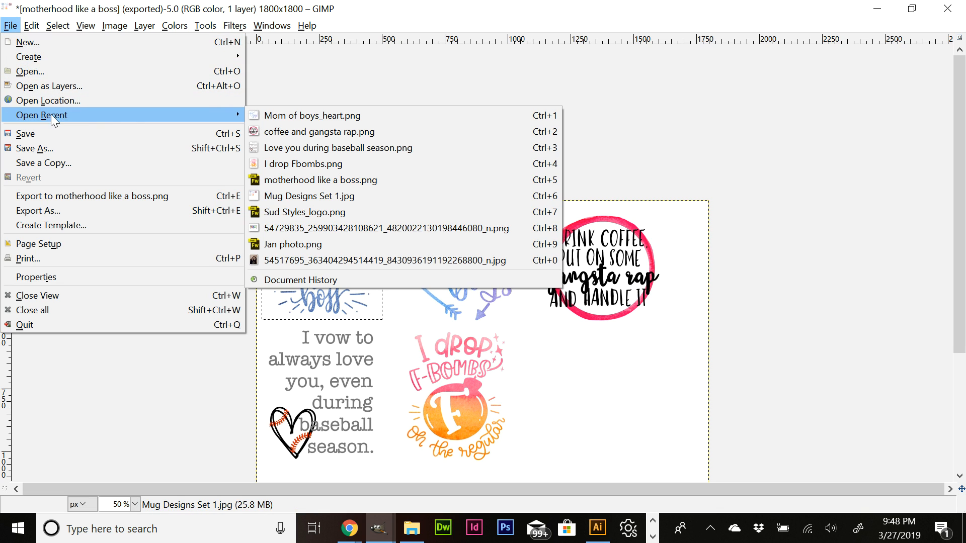
click(288, 182)
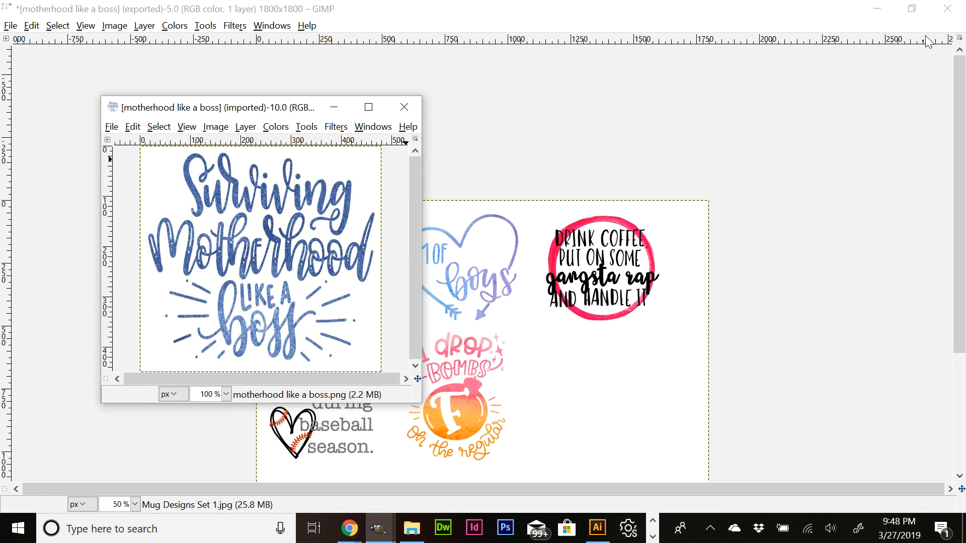
Close the full design sheet, discarding its changes, and maximize the "motherhood like a boss" image window.
click(947, 8)
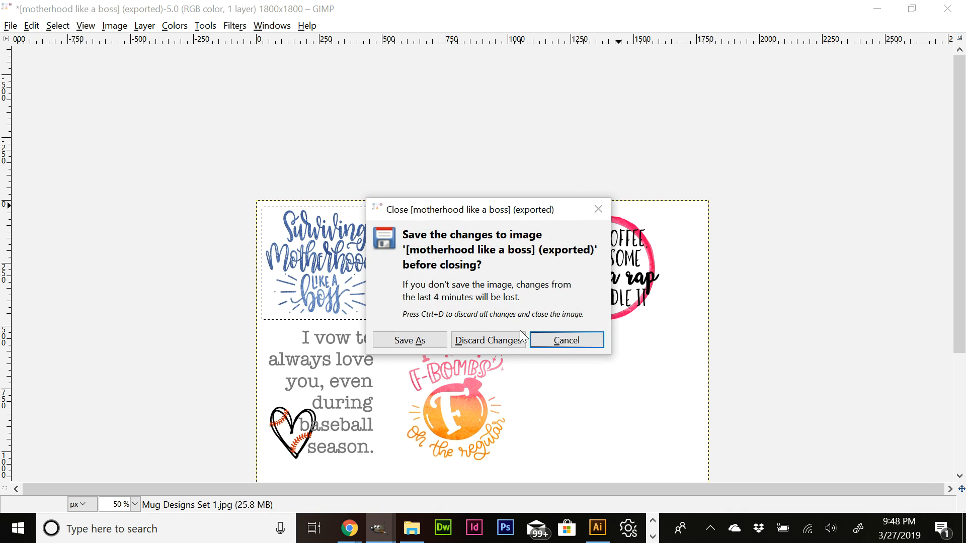
click(494, 341)
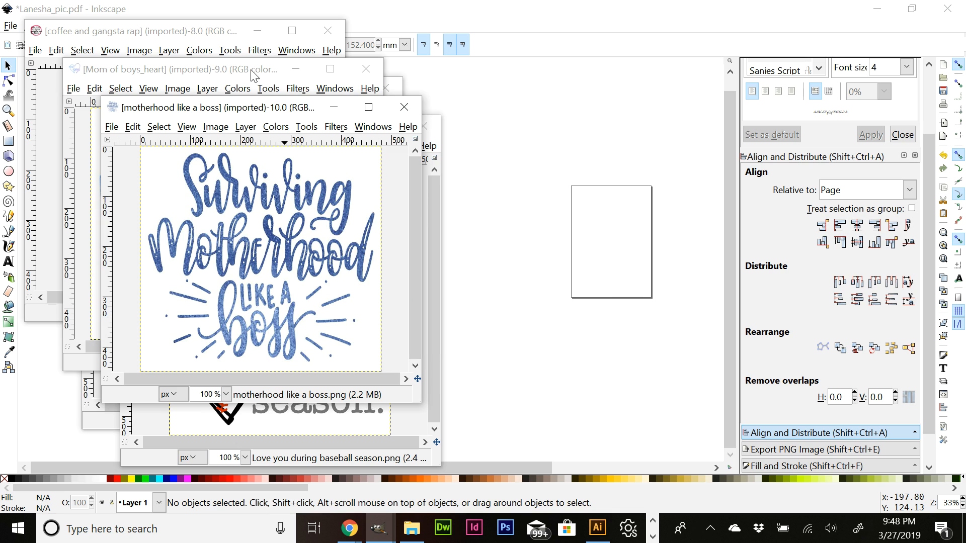
click(368, 108)
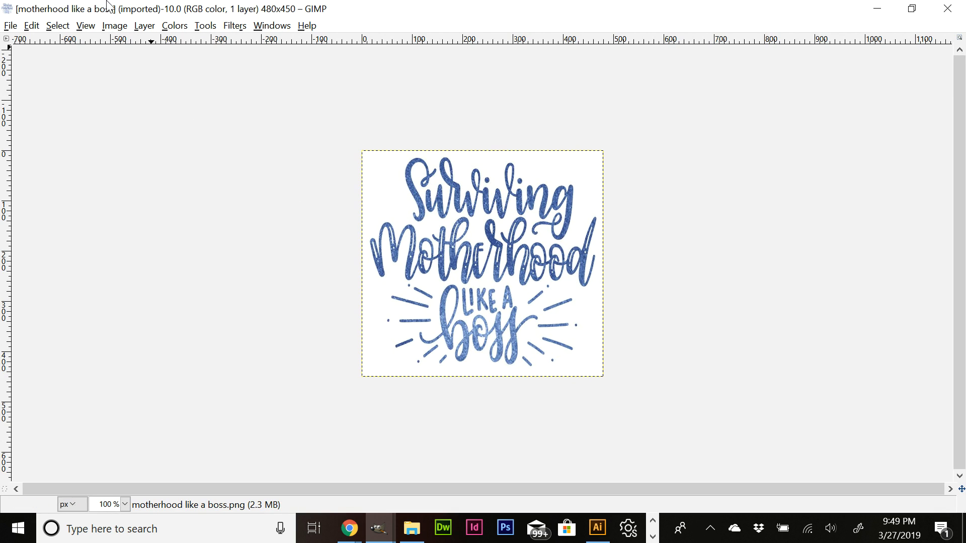
Add an alpha channel to the layer of the motherhood design.
click(145, 26)
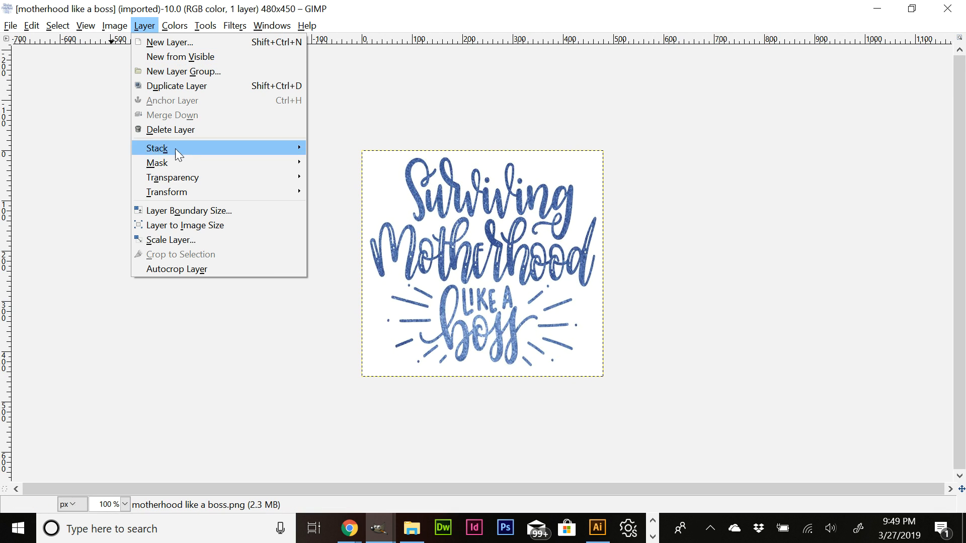
mouse_move(185, 179)
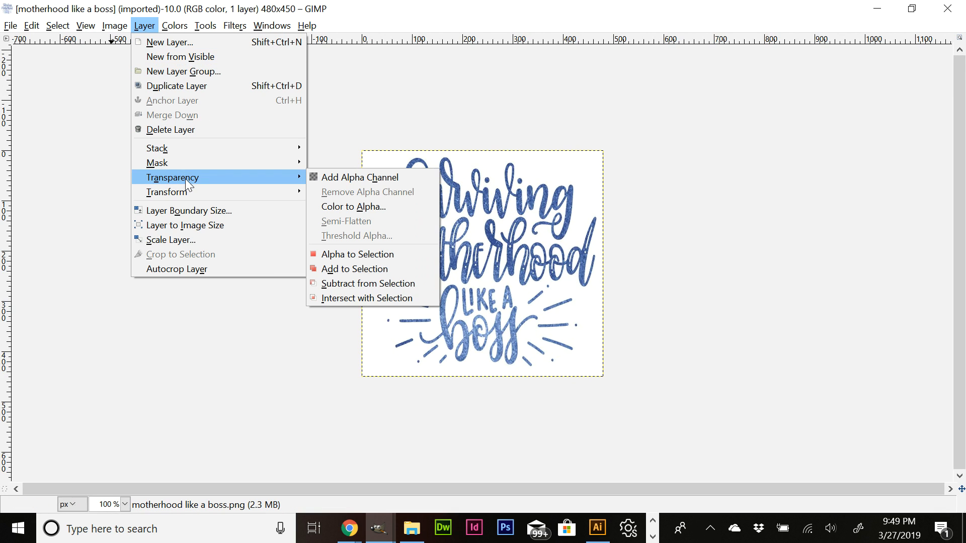
click(340, 178)
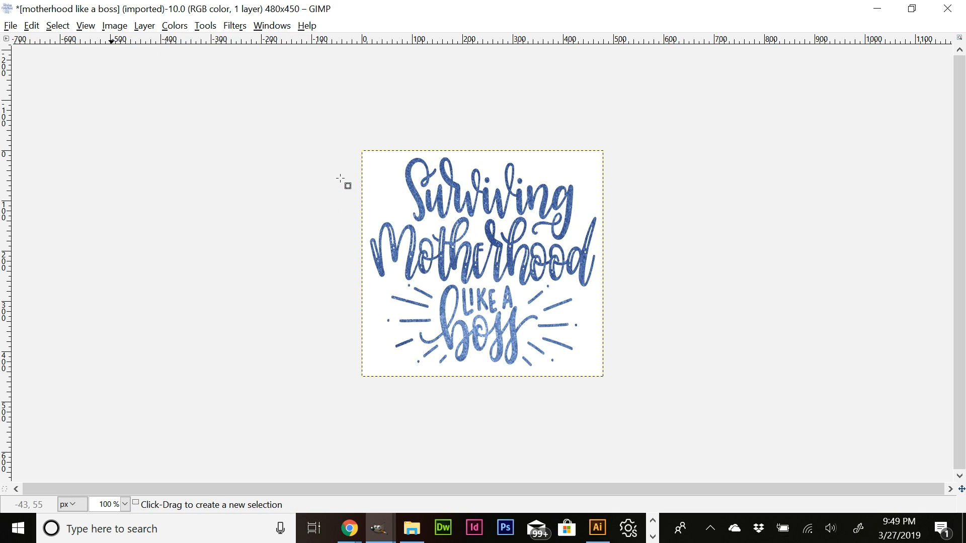
Select all the white areas of the motherhood design with By Color Select and delete them.
click(206, 26)
mouse_move(220, 47)
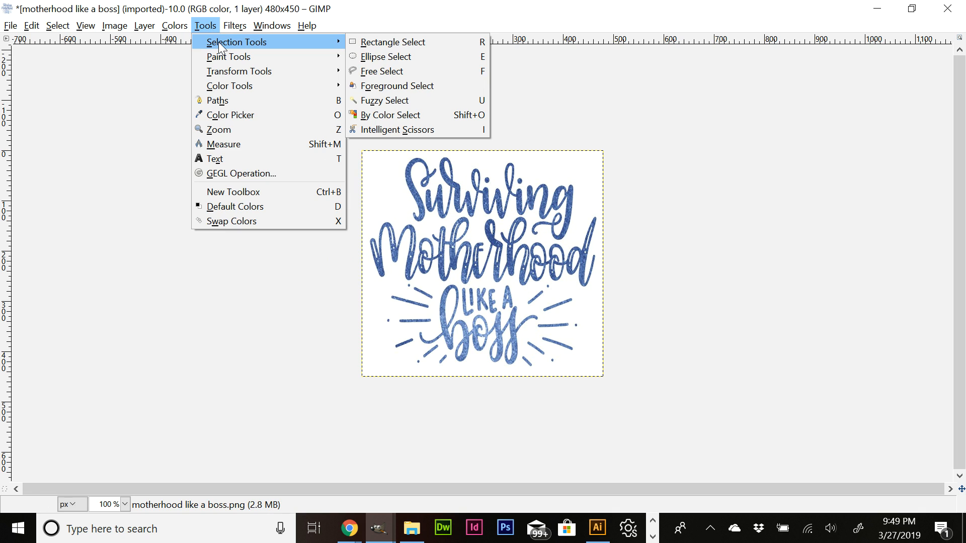
click(387, 115)
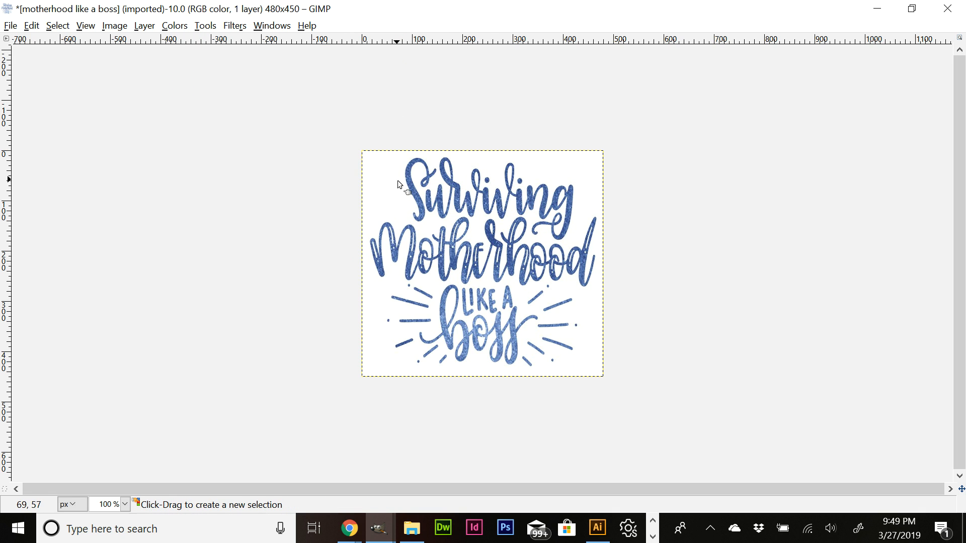
click(399, 186)
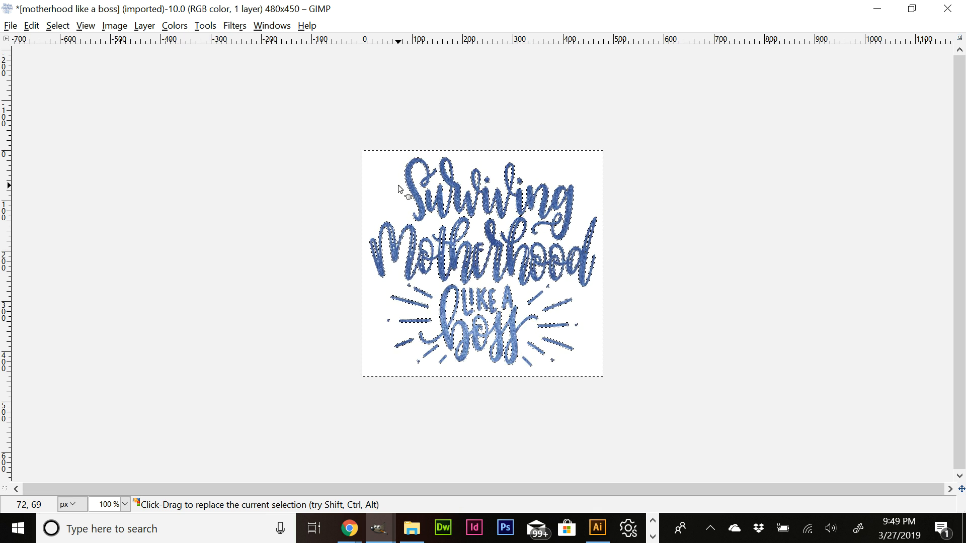
key(Delete)
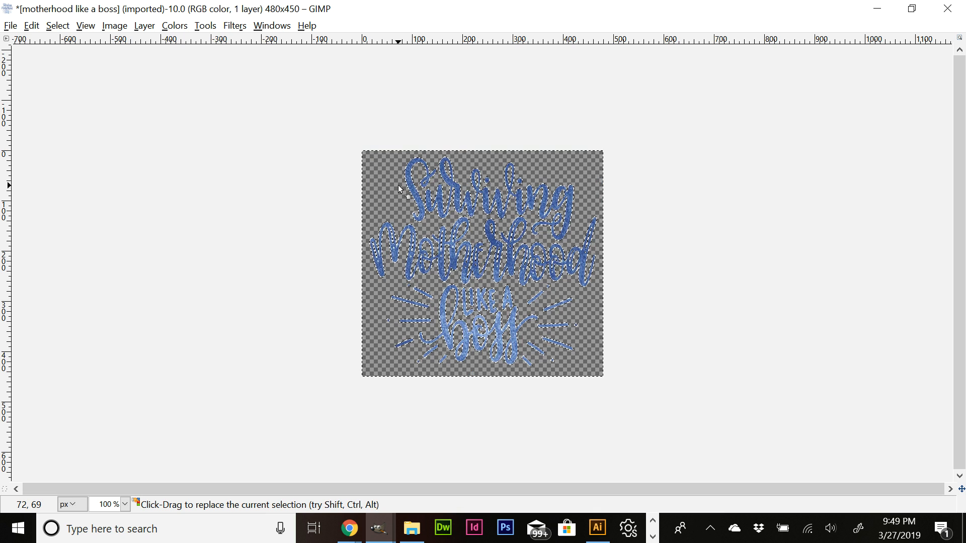
Overwrite "motherhood like a boss.png" with the edited image, and close the image, discarding unsaved changes.
click(15, 28)
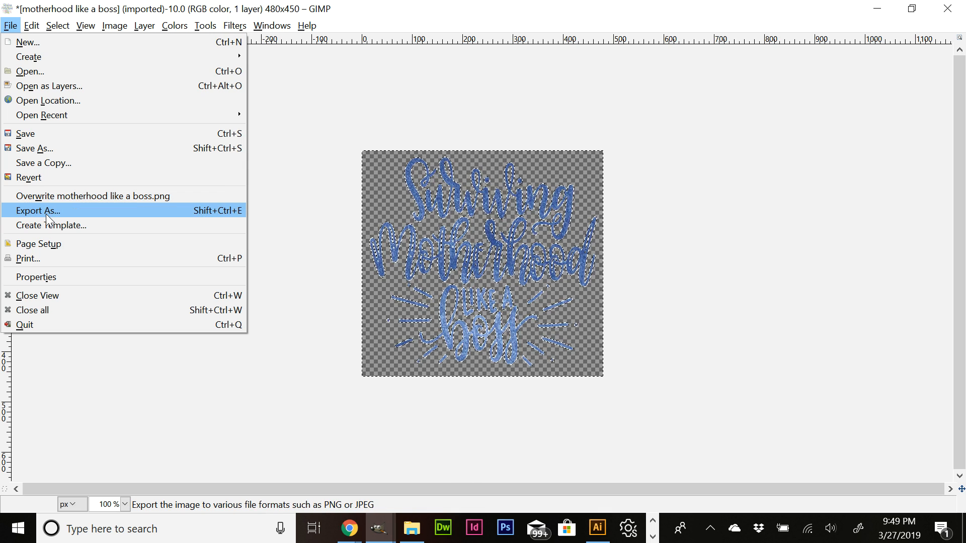
click(50, 197)
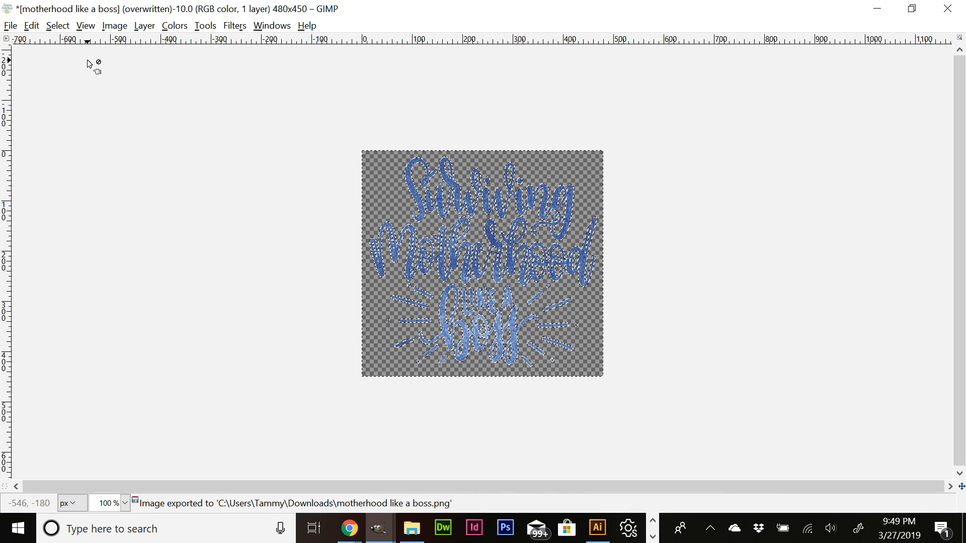
click(947, 8)
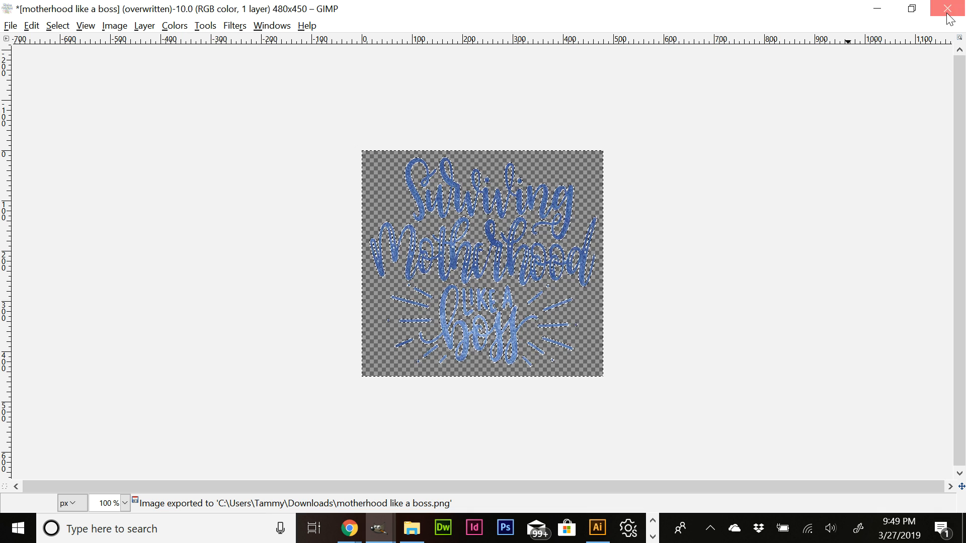
click(511, 360)
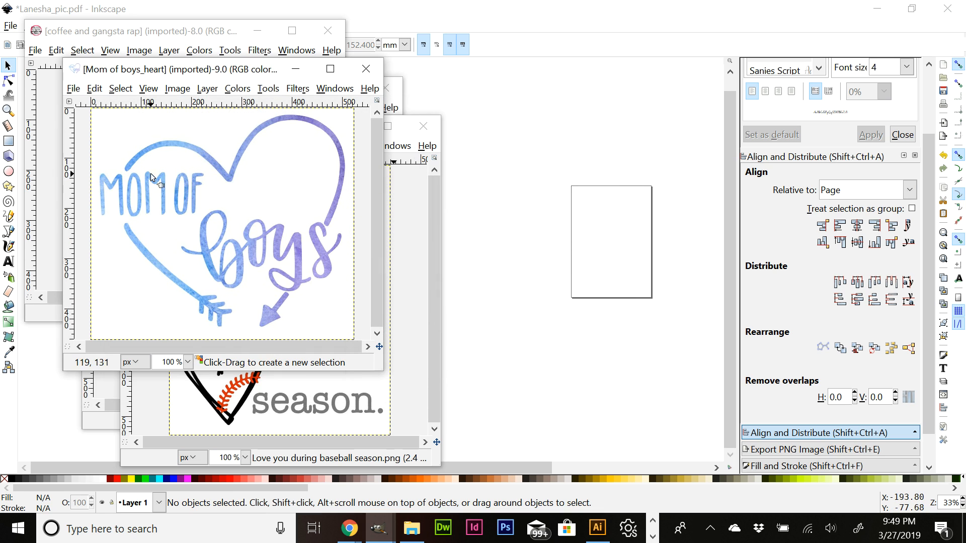
Maximize the "Mom of boys_heart" image window and add an alpha channel to its layer.
click(331, 71)
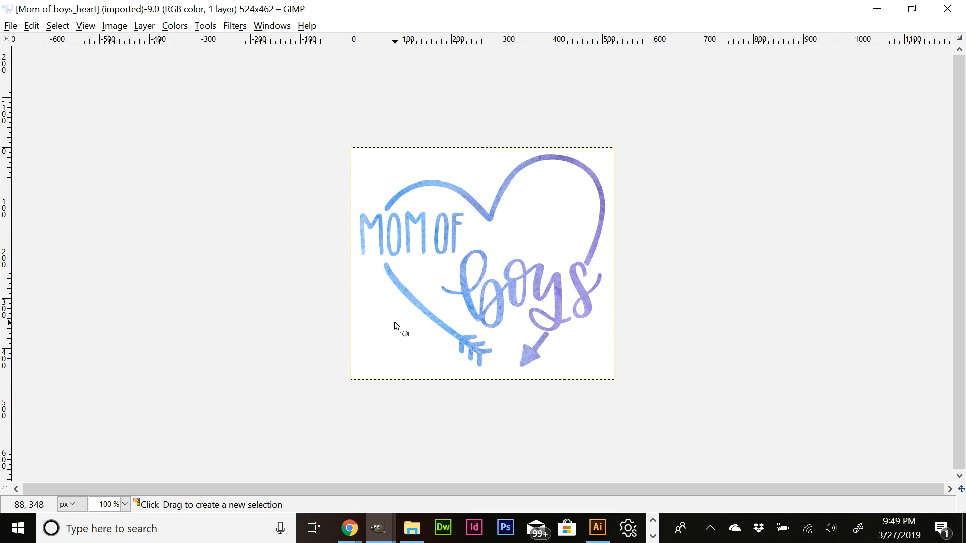
click(143, 26)
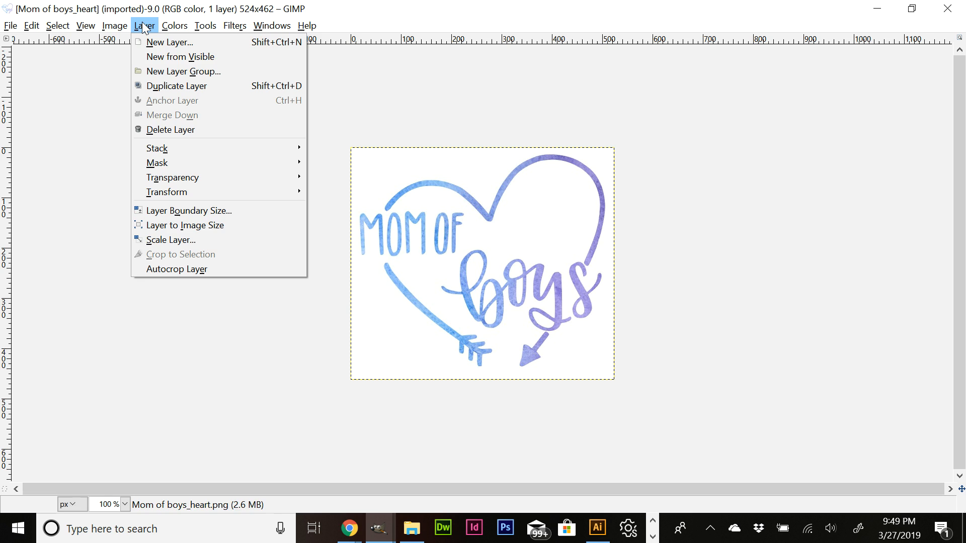
mouse_move(176, 177)
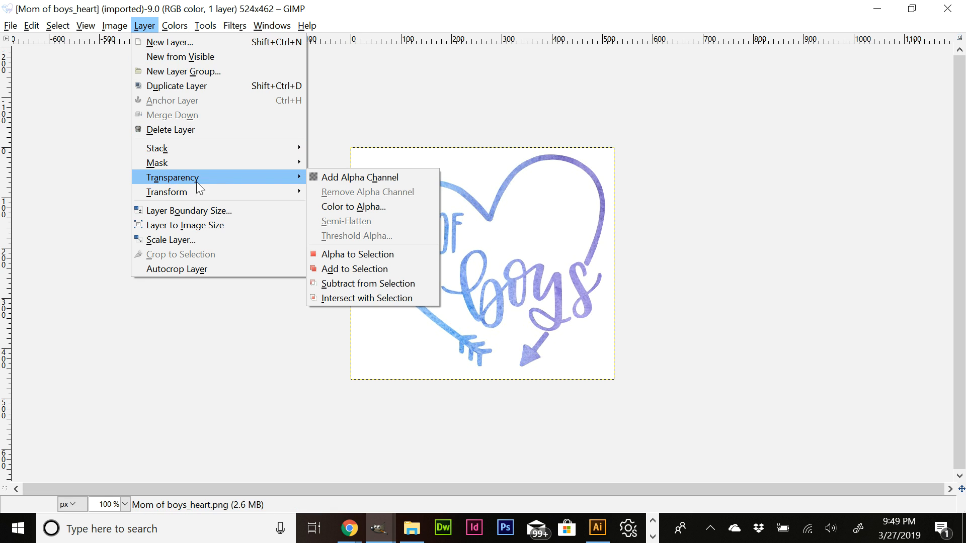
click(322, 179)
Select all the white areas of the "Mom of boys" heart design with By Color Select and delete them.
click(206, 26)
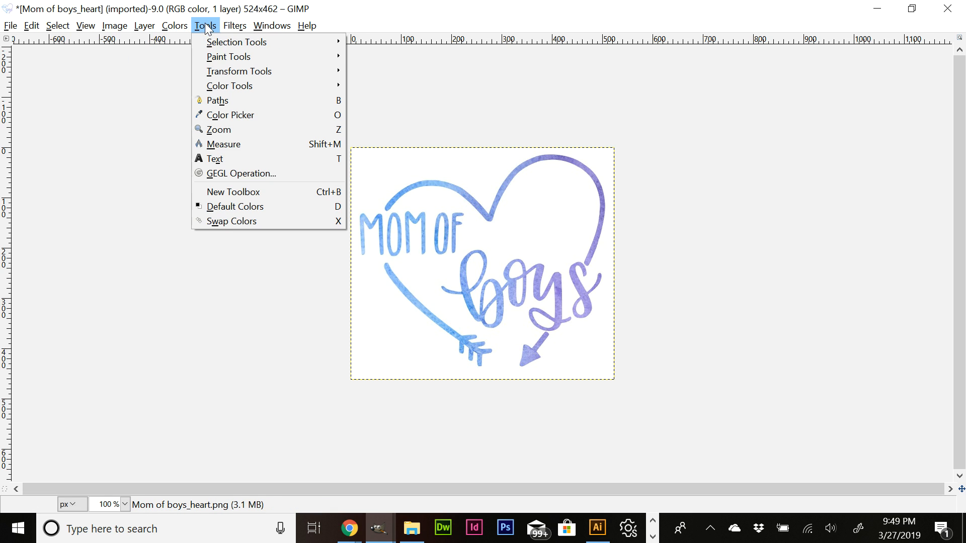
mouse_move(215, 41)
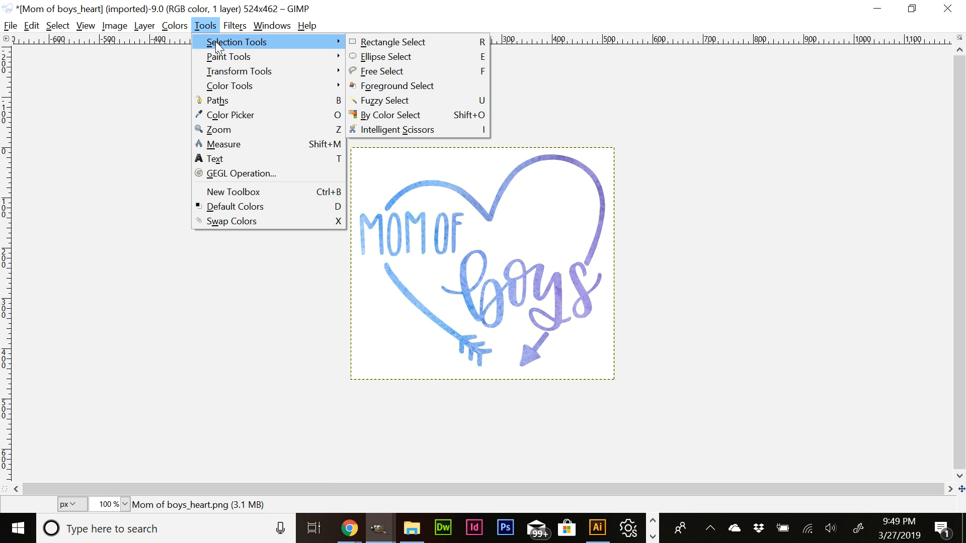
click(390, 114)
click(372, 180)
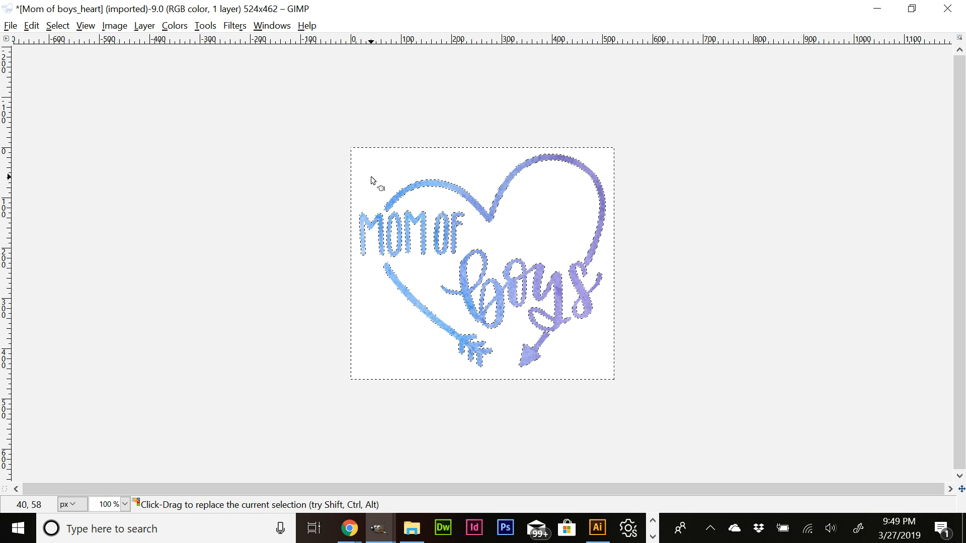
key(Delete)
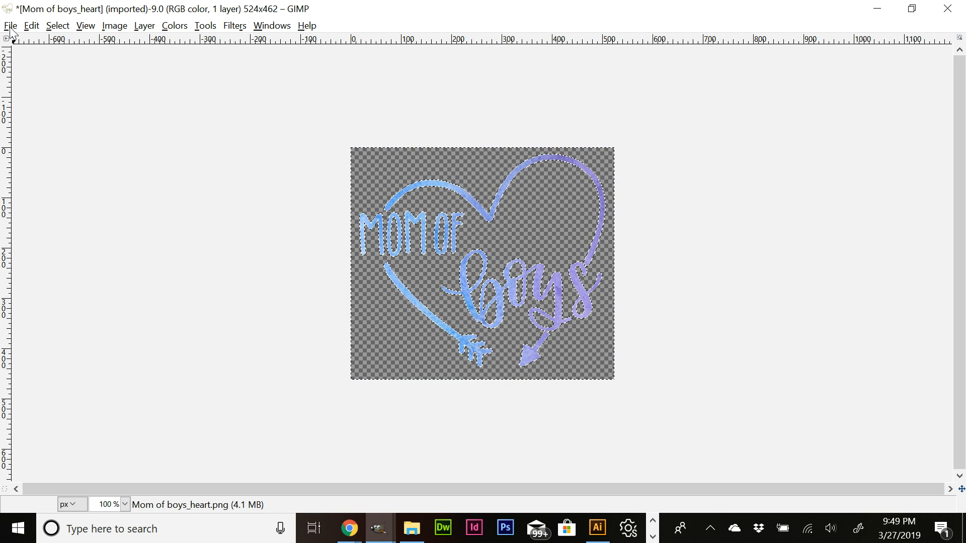
Overwrite "Mom of boys_heart.png" with the edited image, and close the image, discarding unsaved changes.
click(10, 26)
click(70, 196)
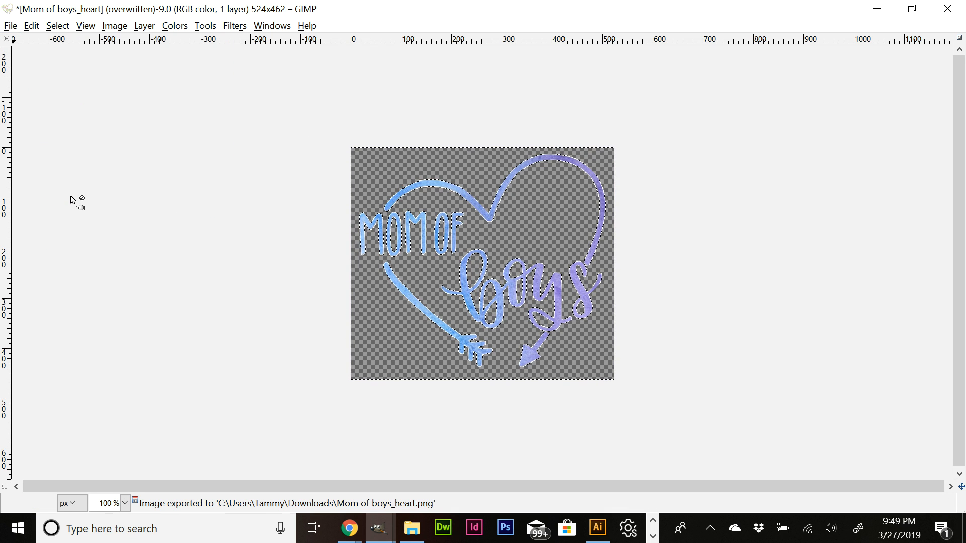
click(948, 8)
click(537, 347)
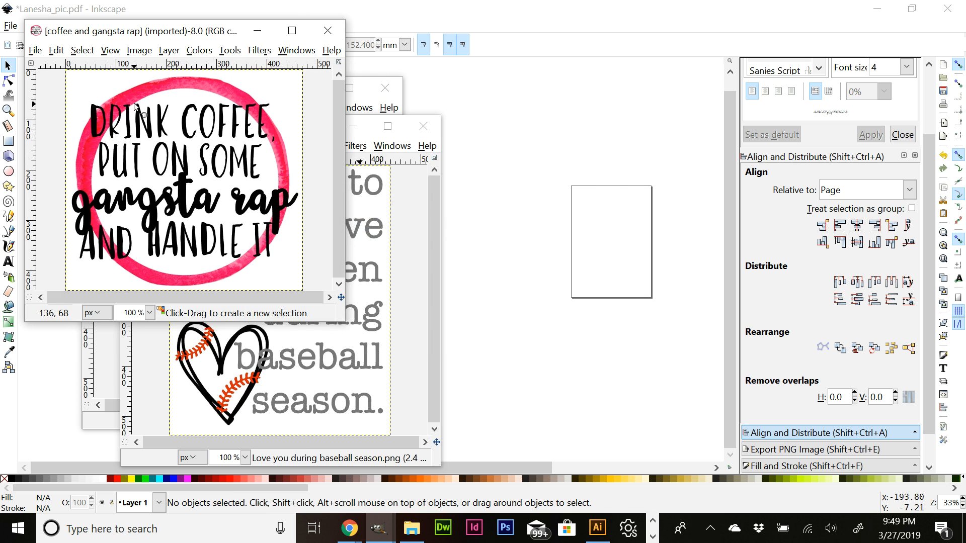
Maximize the "coffee and gangsta rap" image window and add an alpha channel to its layer.
click(297, 33)
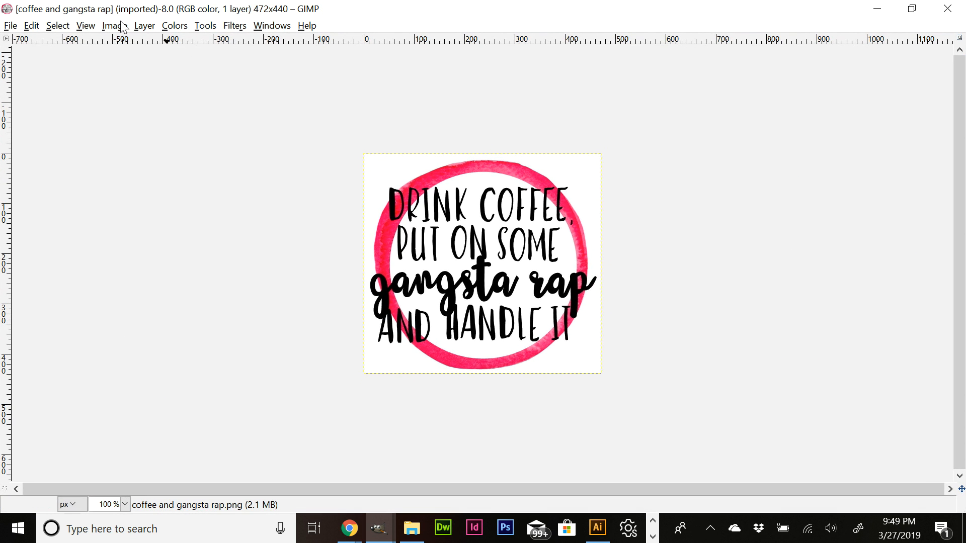
click(146, 26)
mouse_move(195, 178)
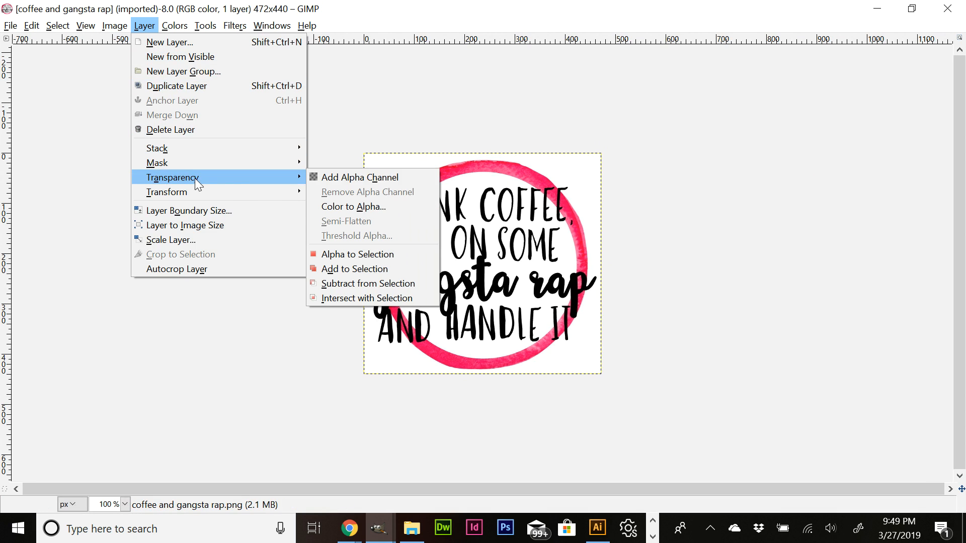
click(322, 177)
Select all the white areas of the coffee and gangsta rap design with By Color Select and delete them.
click(206, 25)
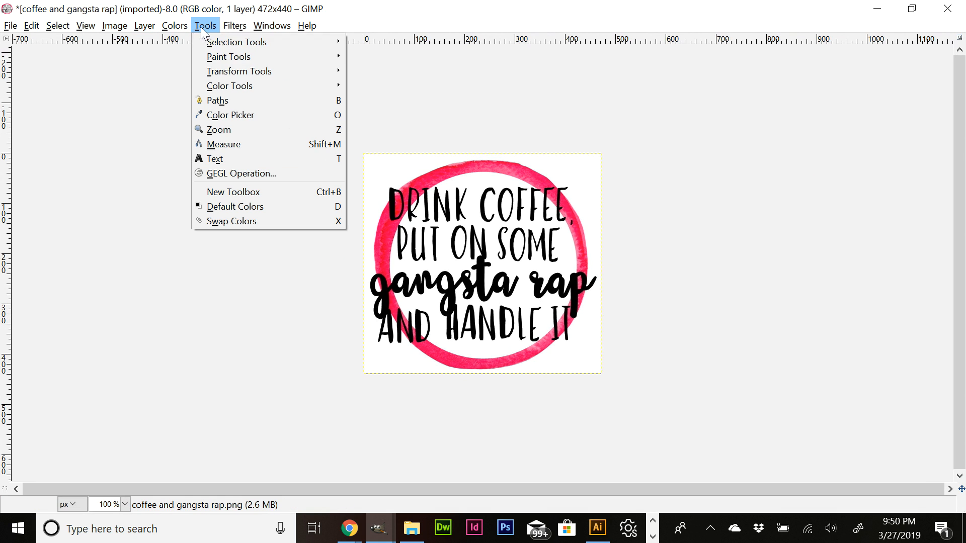
mouse_move(302, 42)
click(388, 115)
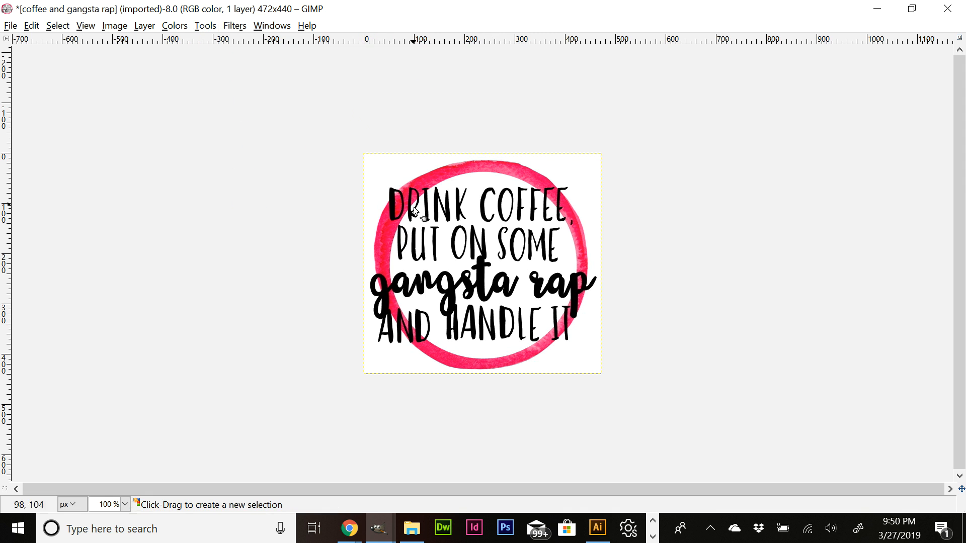
click(381, 167)
key(Delete)
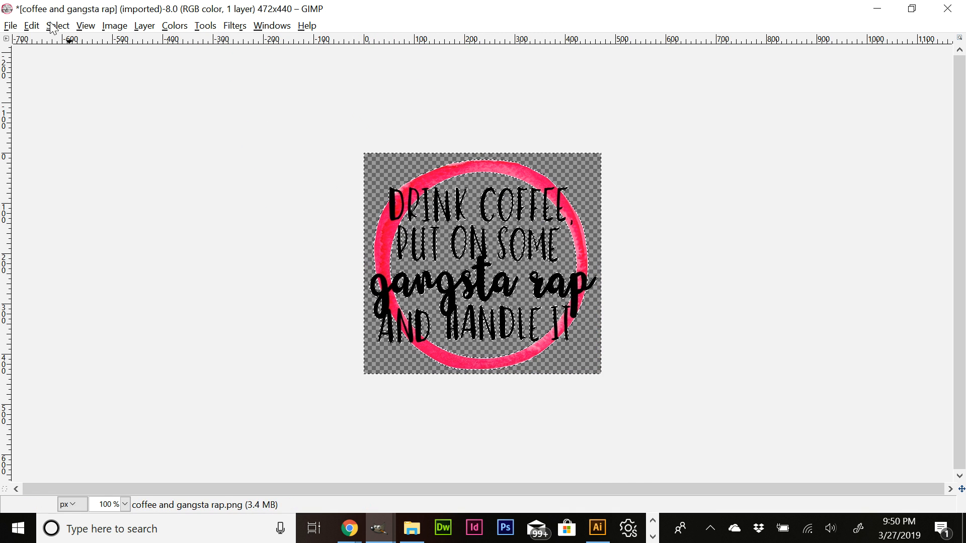
Overwrite "coffee and gangsta rap.png" with the edited image, and close the image, discarding unsaved changes.
click(11, 26)
click(68, 199)
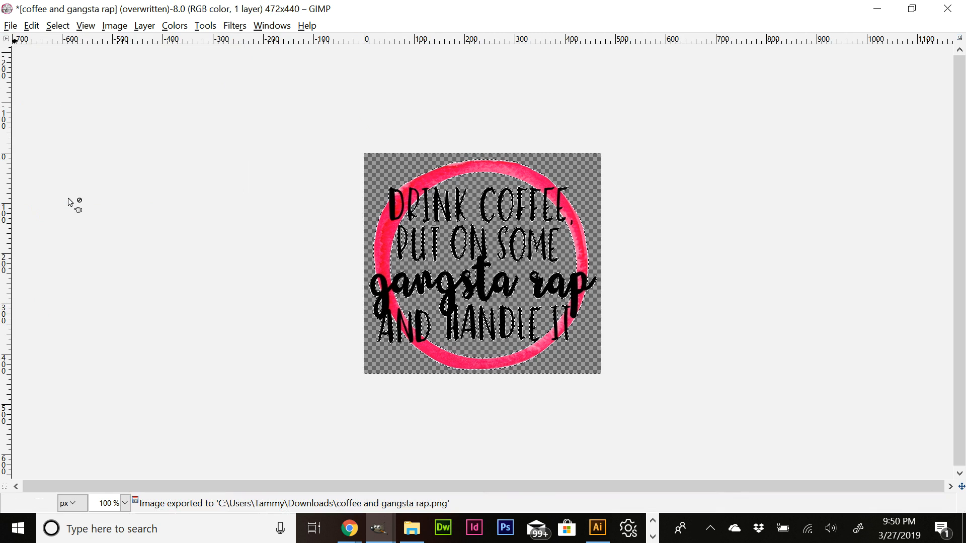
click(948, 9)
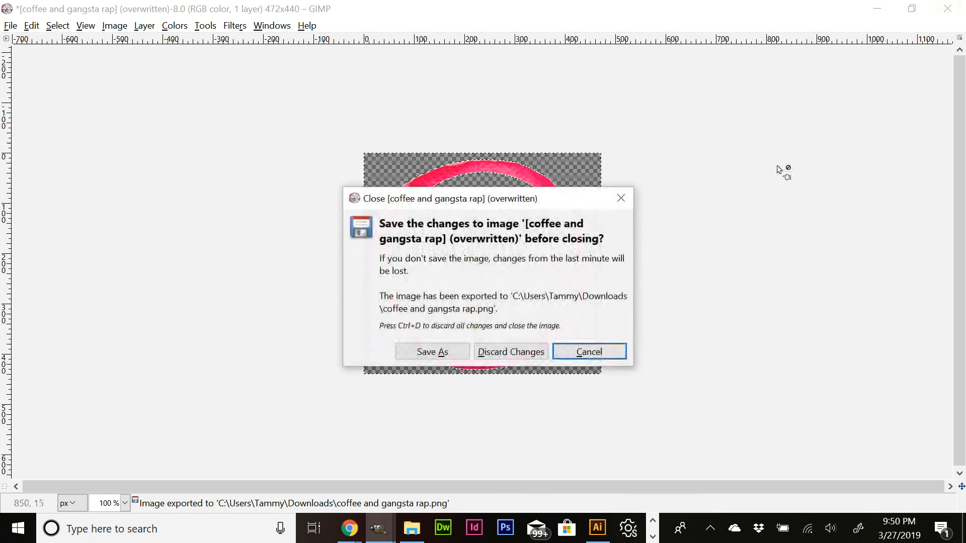
click(523, 348)
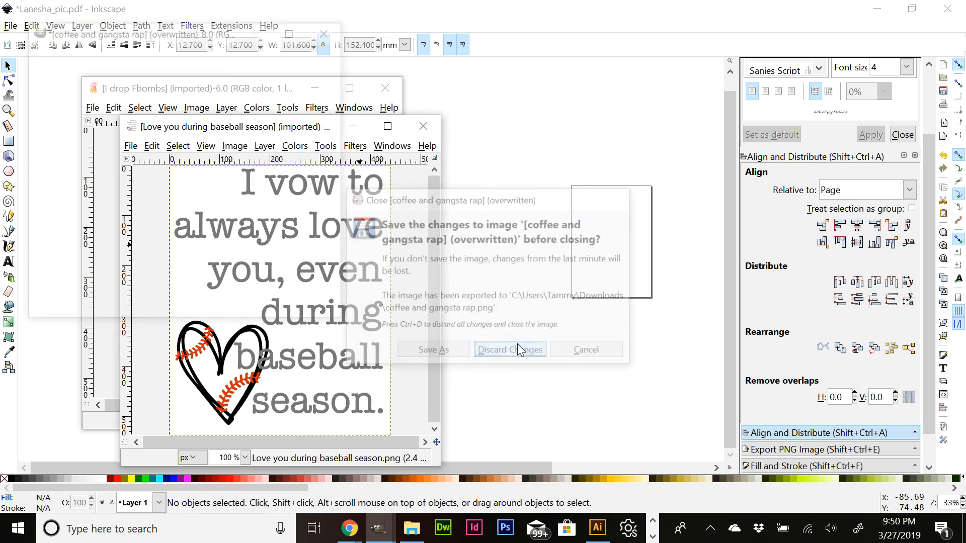
Maximize the "Love you during baseball season" image window and add an alpha channel to its layer.
click(390, 127)
click(147, 26)
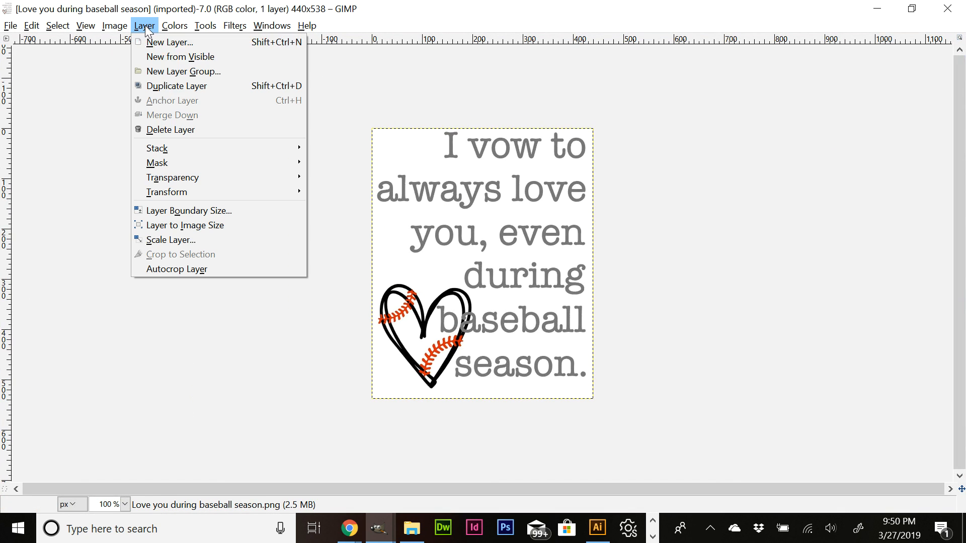
mouse_move(205, 176)
click(350, 178)
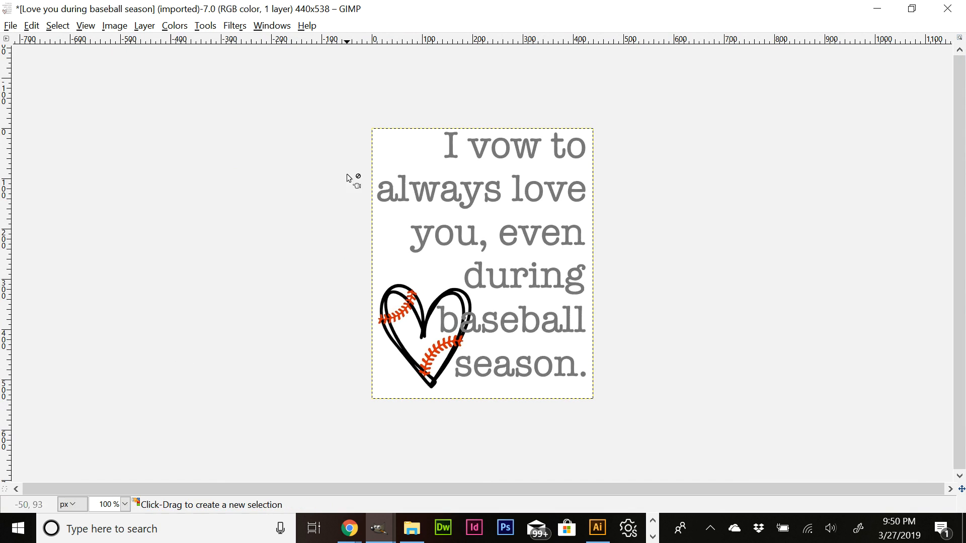
Select all the white areas of the baseball season design with By Color Select and delete them.
click(212, 27)
mouse_move(280, 41)
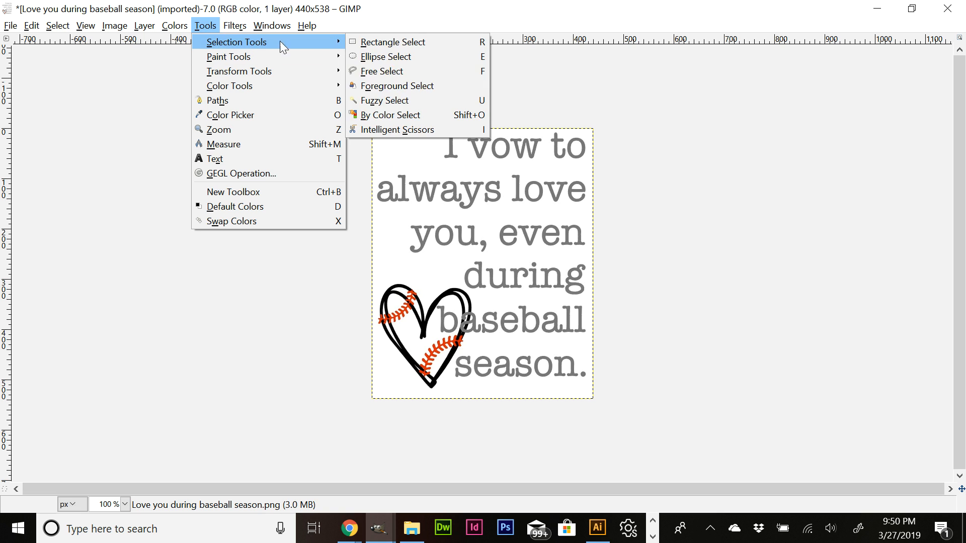
click(397, 116)
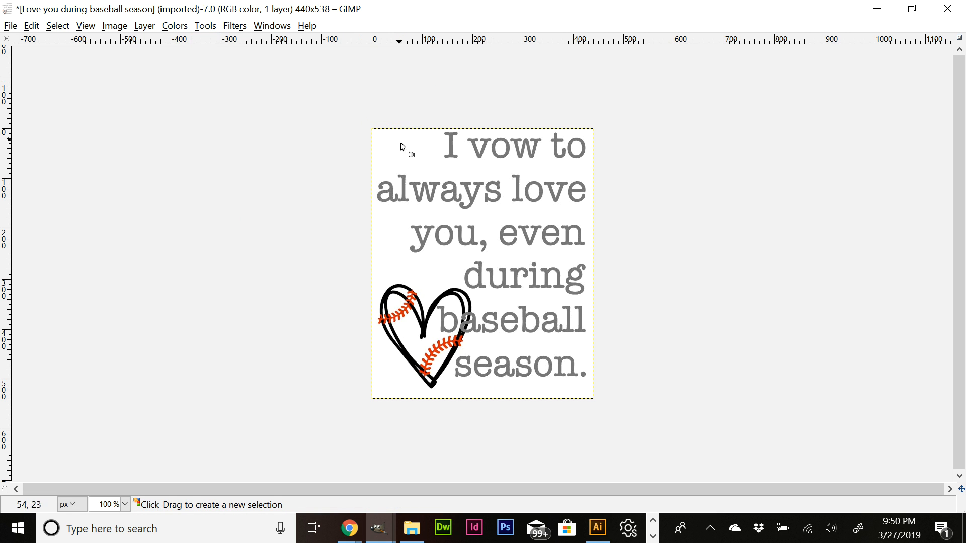
click(415, 154)
key(Delete)
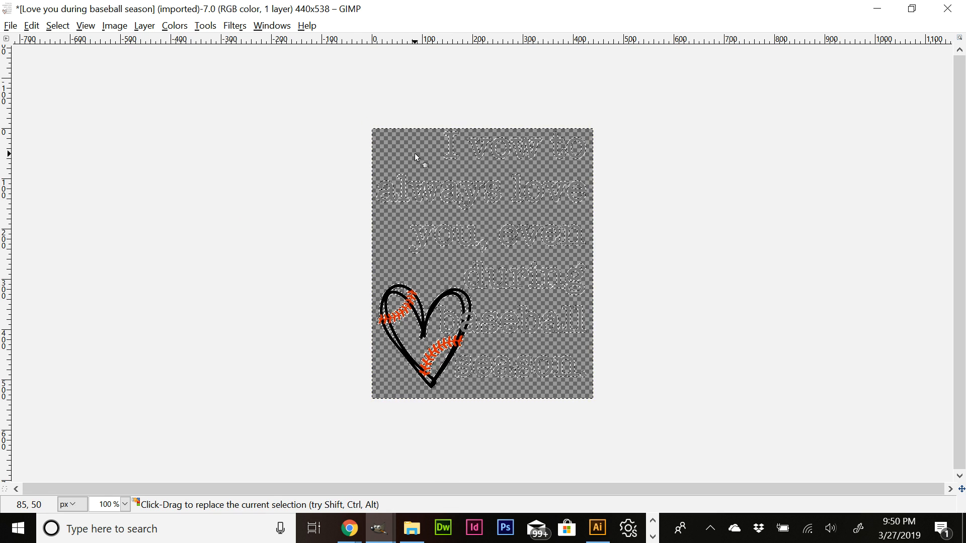
Overwrite "Love you during baseball season.png" with the edited image, and close the image, discarding unsaved changes.
click(11, 26)
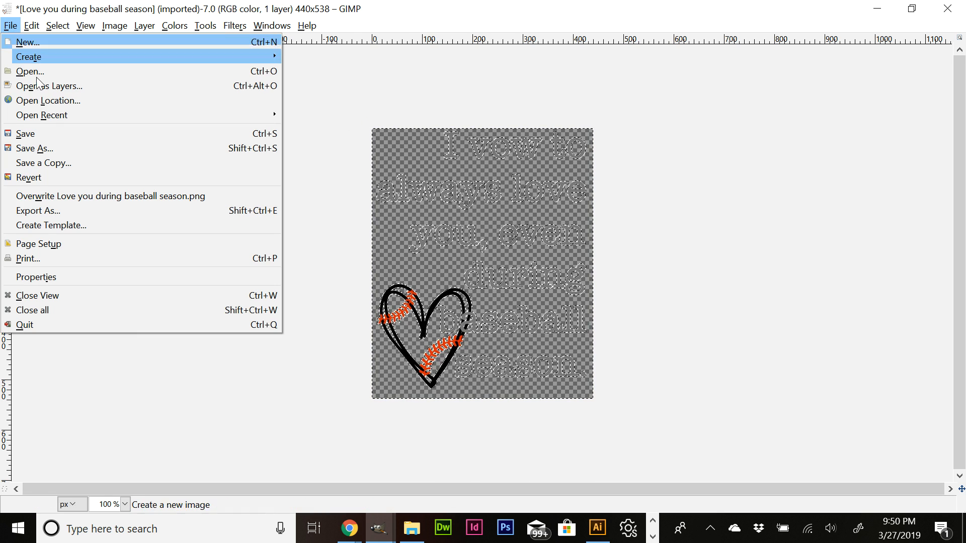
click(80, 196)
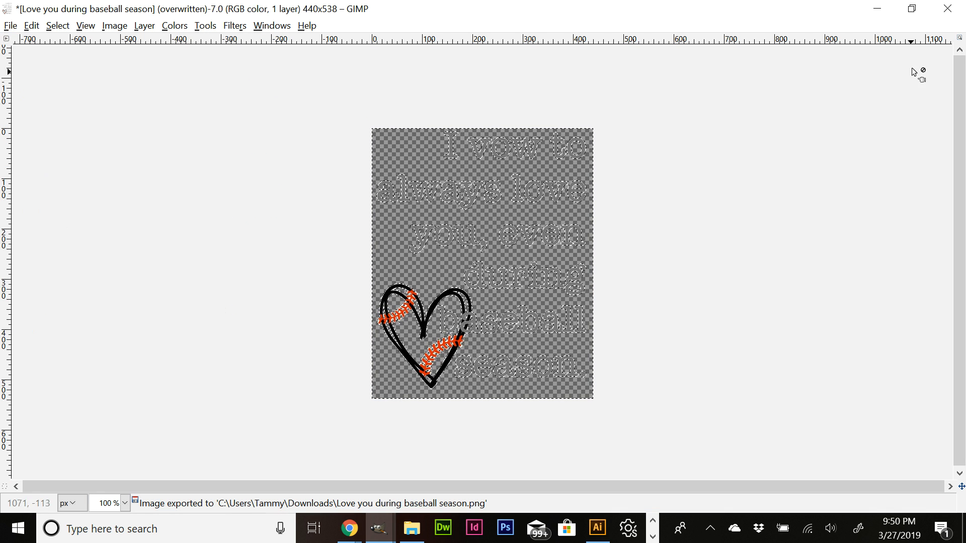
click(947, 9)
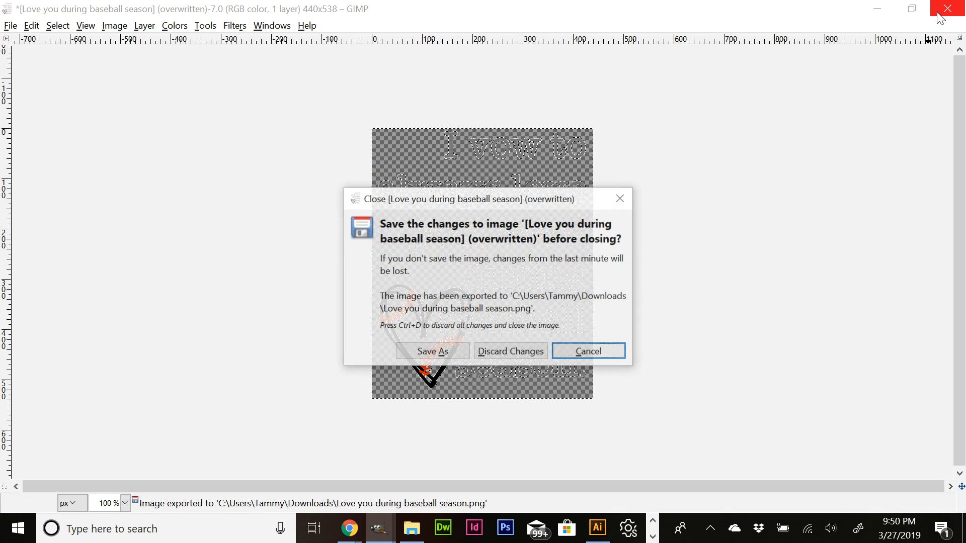
click(523, 352)
Maximize the "I drop Fbombs" image window and add an alpha channel to its layer.
click(360, 92)
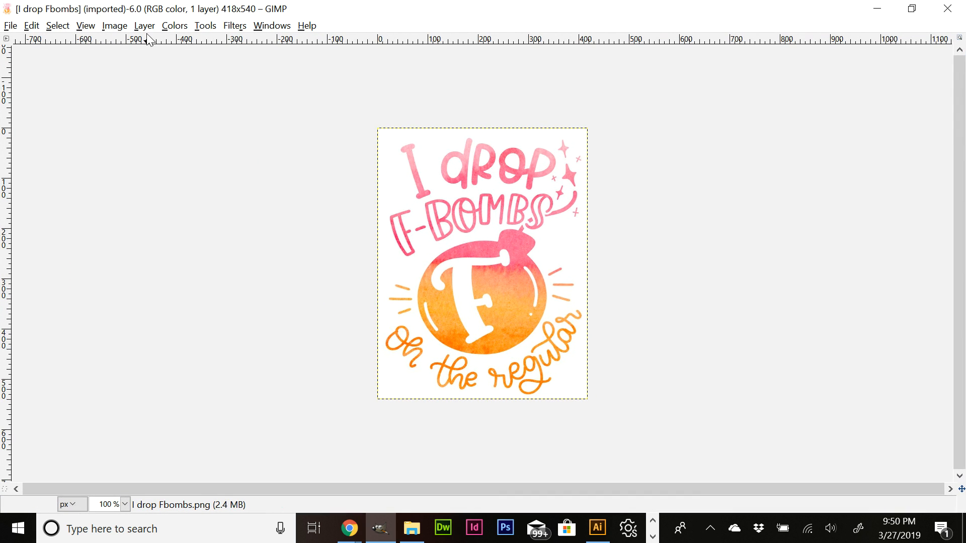
click(144, 26)
mouse_move(208, 178)
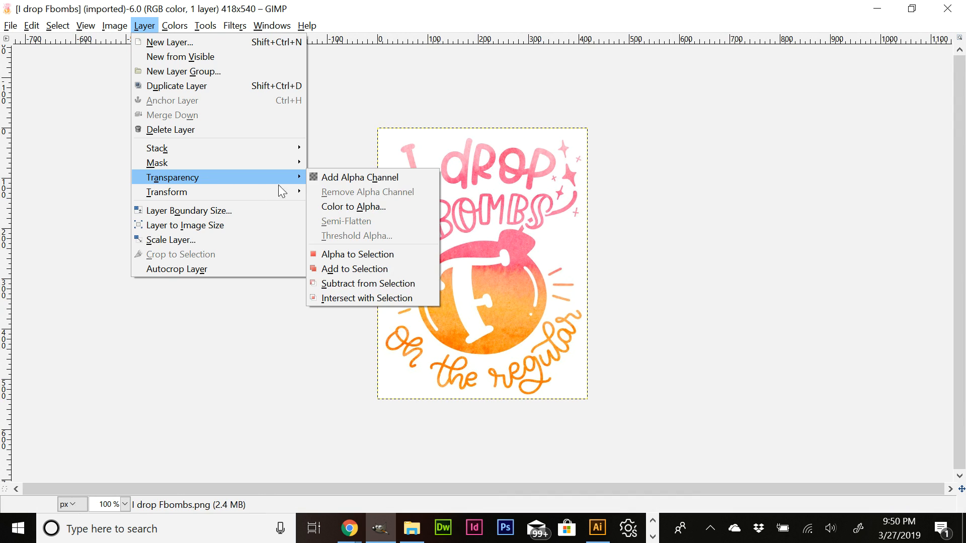
click(317, 177)
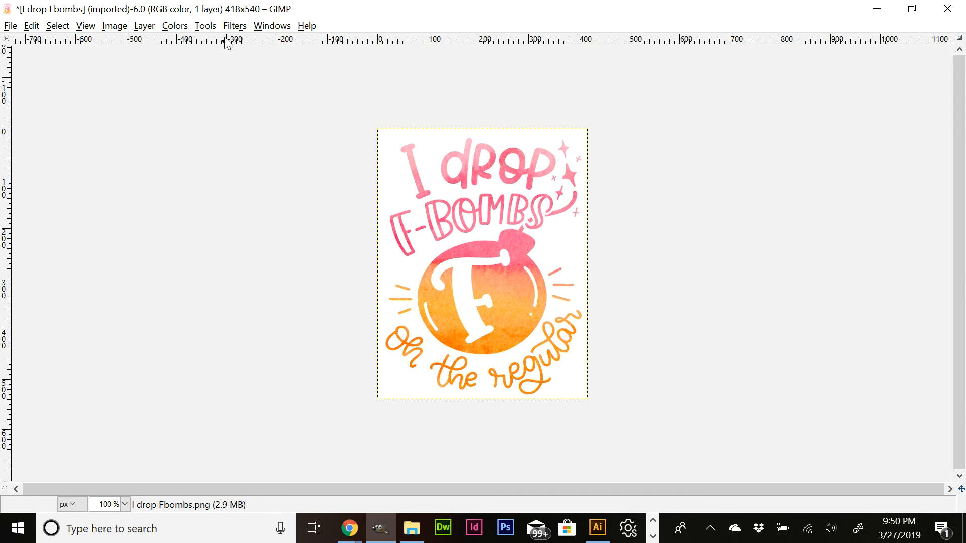
Select all the white areas of the "I drop F-bombs" design with By Color Select and delete them.
click(205, 25)
mouse_move(236, 41)
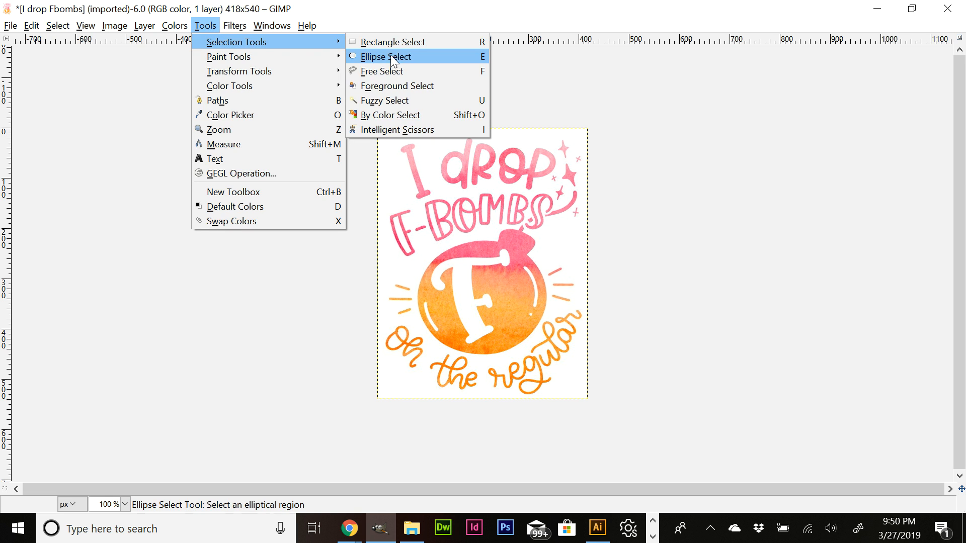
click(421, 115)
click(397, 157)
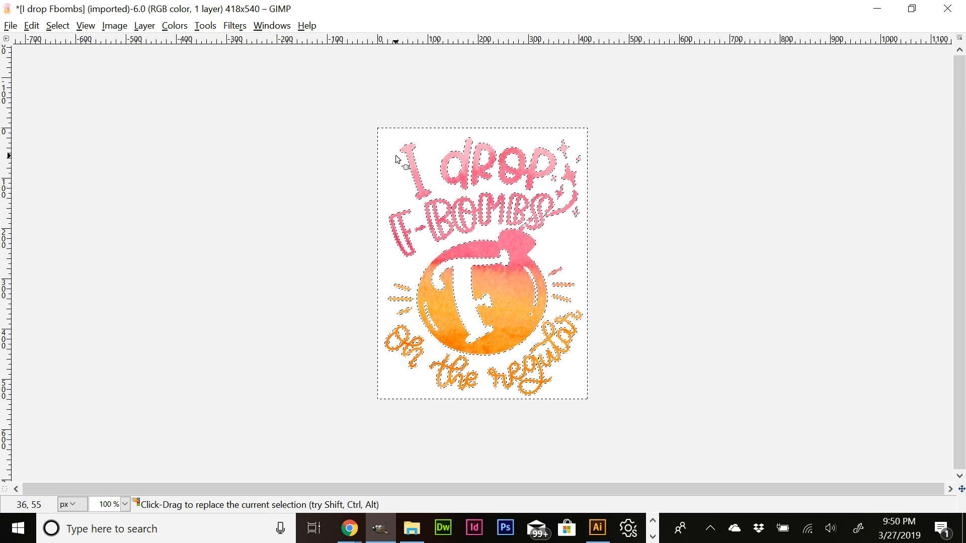
key(Delete)
Overwrite "I drop Fbombs.png" with the edited image, and close the image, discarding unsaved changes.
click(10, 25)
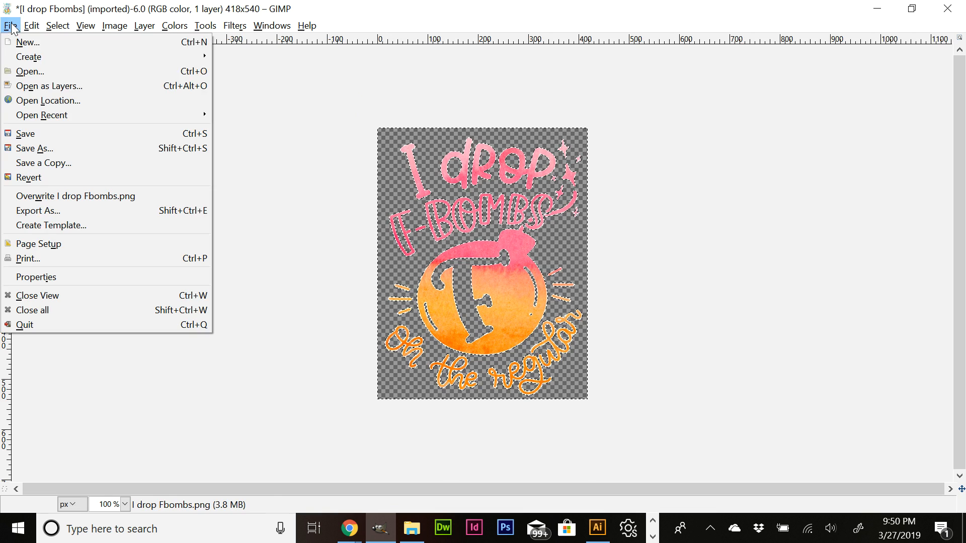
click(65, 196)
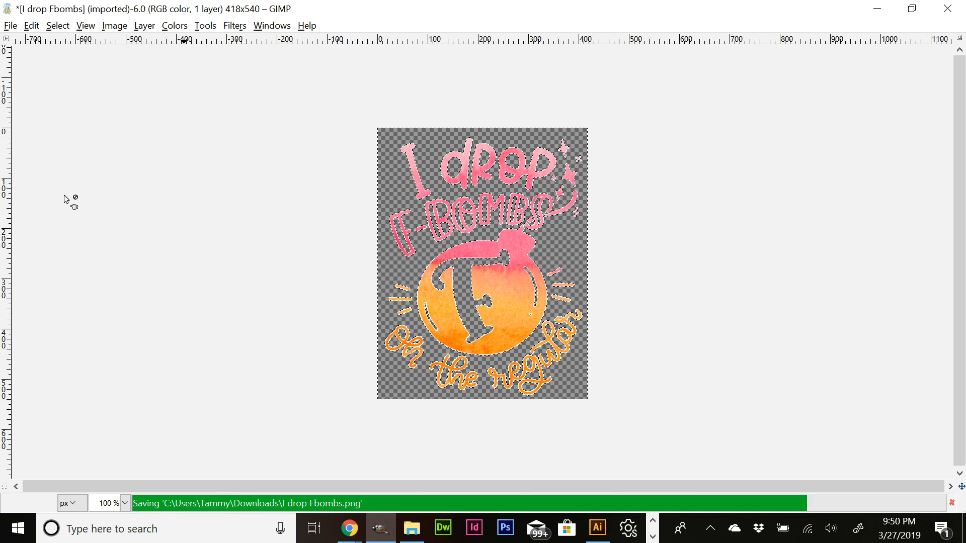
click(946, 11)
click(513, 352)
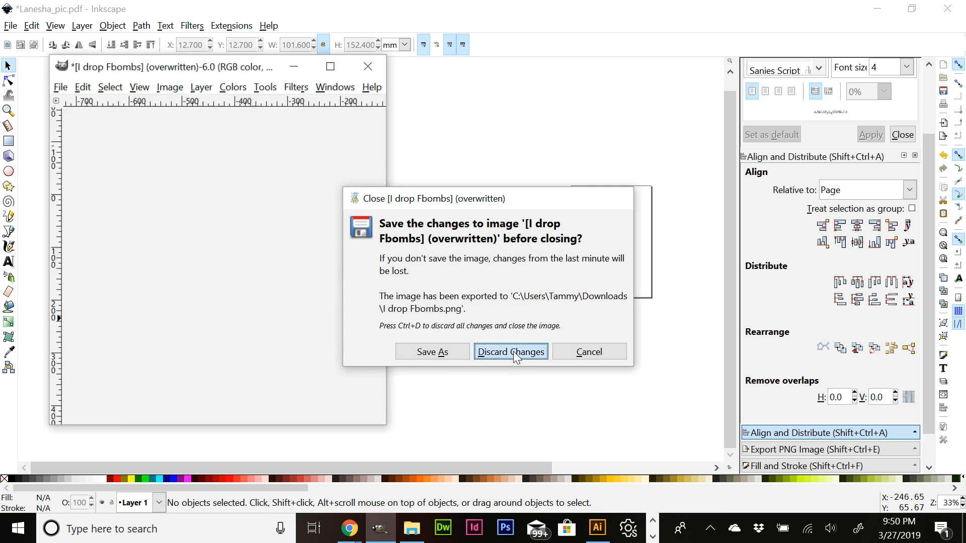
Switch to Inkscape and create a new blank document.
click(313, 93)
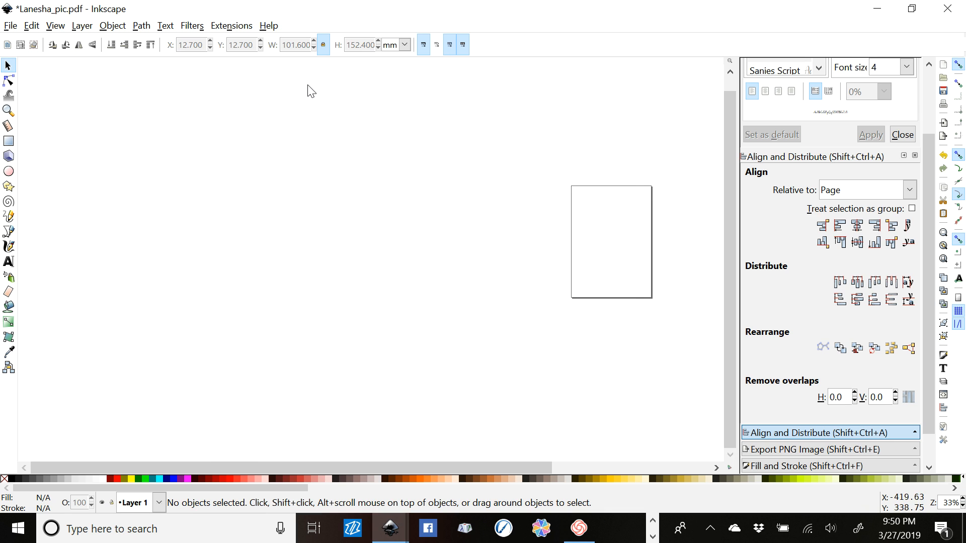
click(11, 27)
click(23, 45)
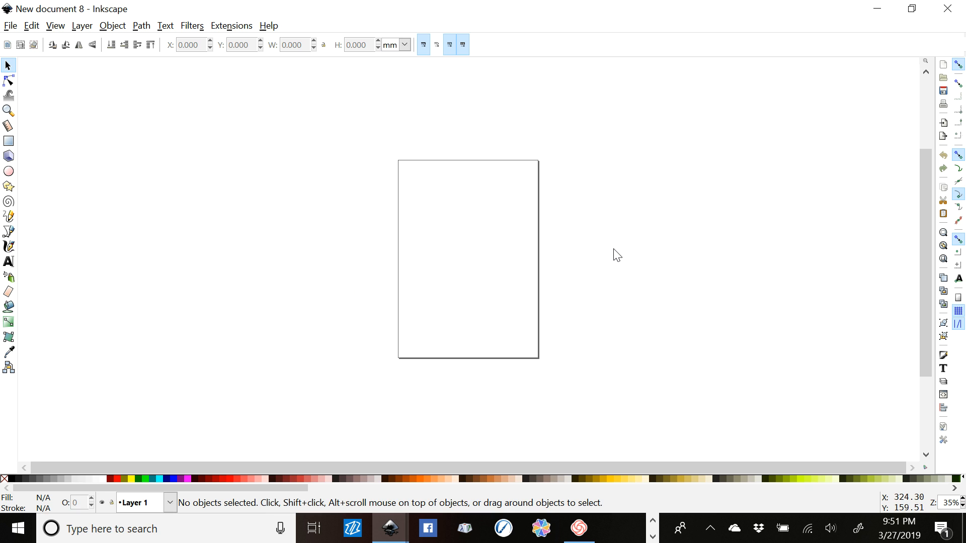
Start opening a file and browse to the newest files in the Downloads folder on This PC.
click(11, 26)
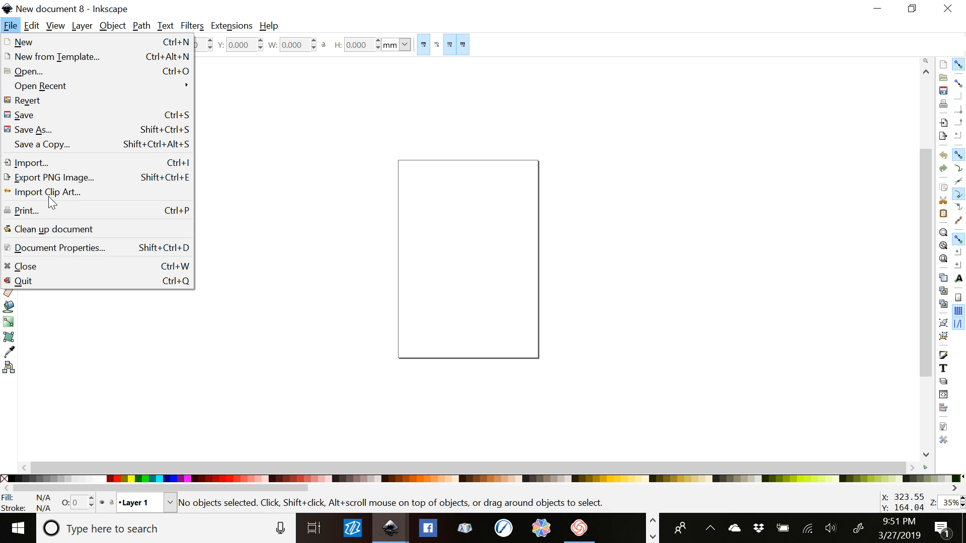
click(40, 73)
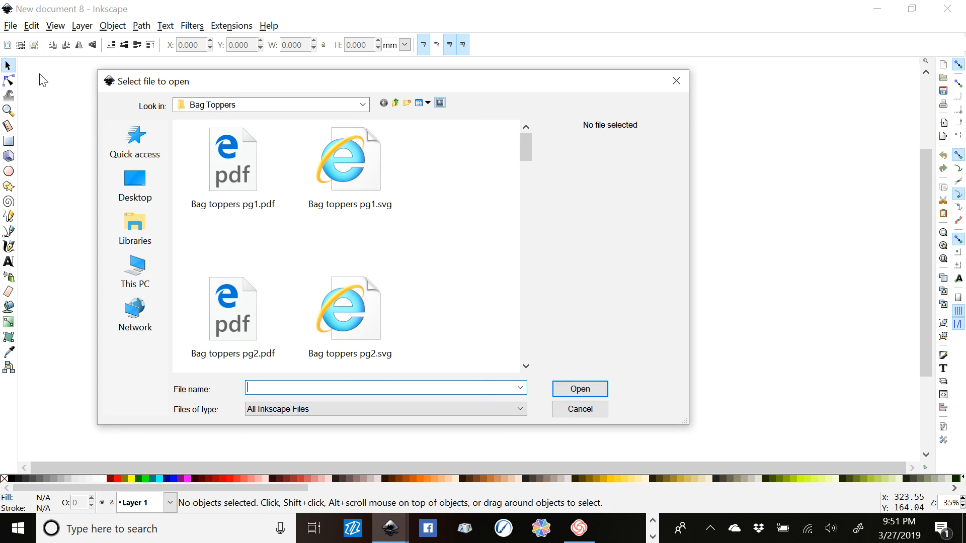
click(132, 272)
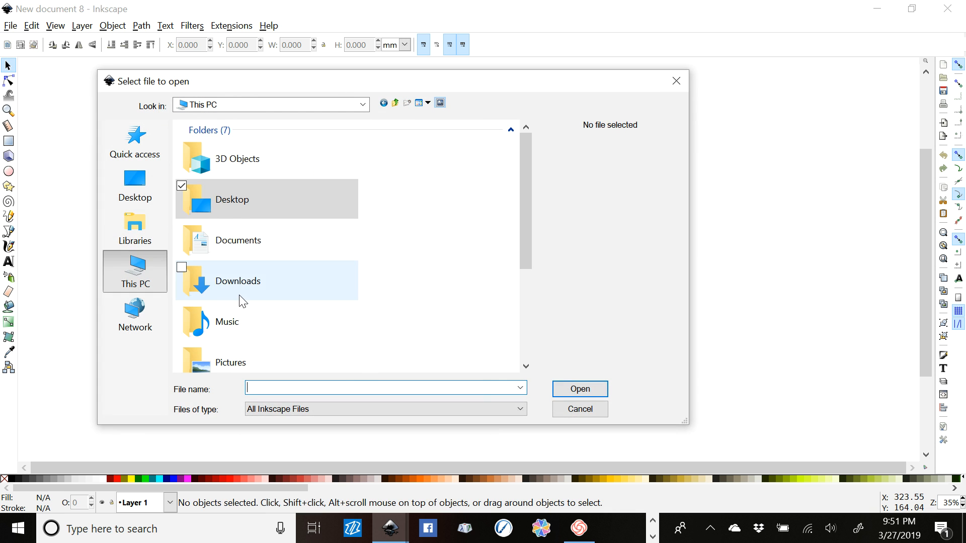
click(240, 284)
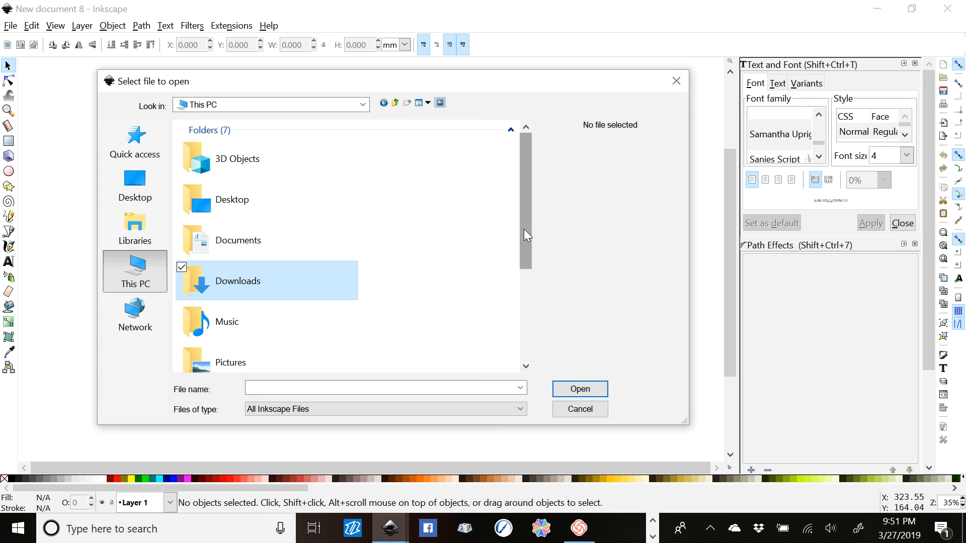
drag(524, 228, 533, 285)
double_click(261, 170)
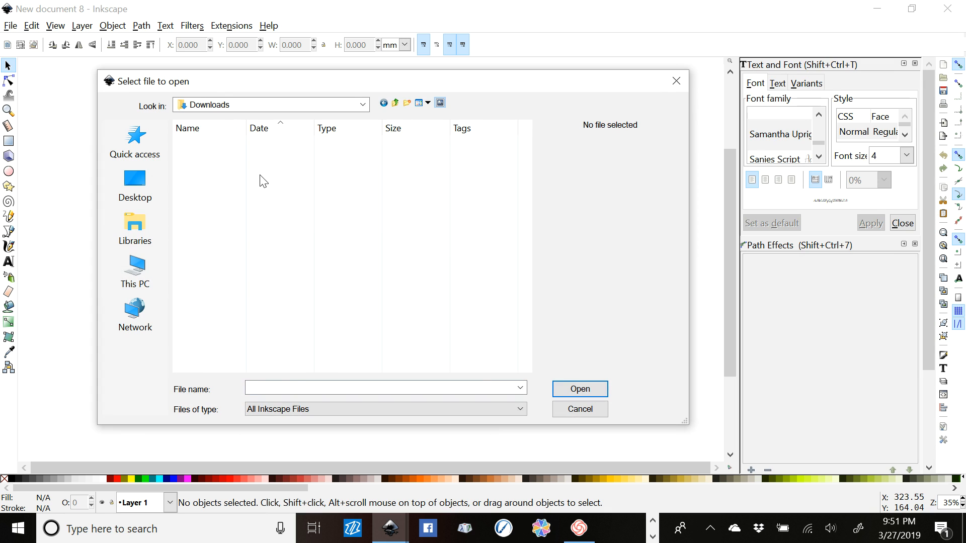
drag(523, 143, 564, 371)
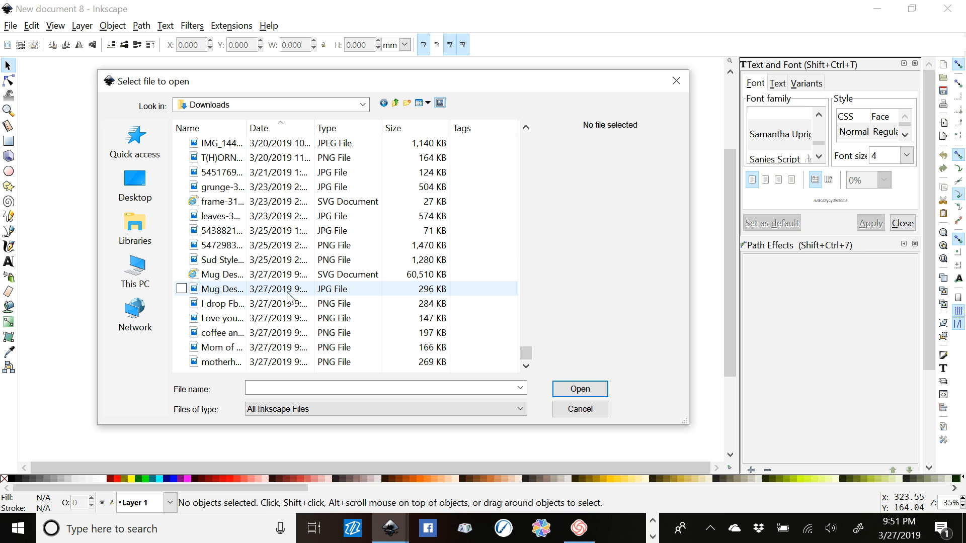
Open "I drop Fbombs.png" from the Downloads folder, accept the import settings, and maximize its document window.
click(226, 305)
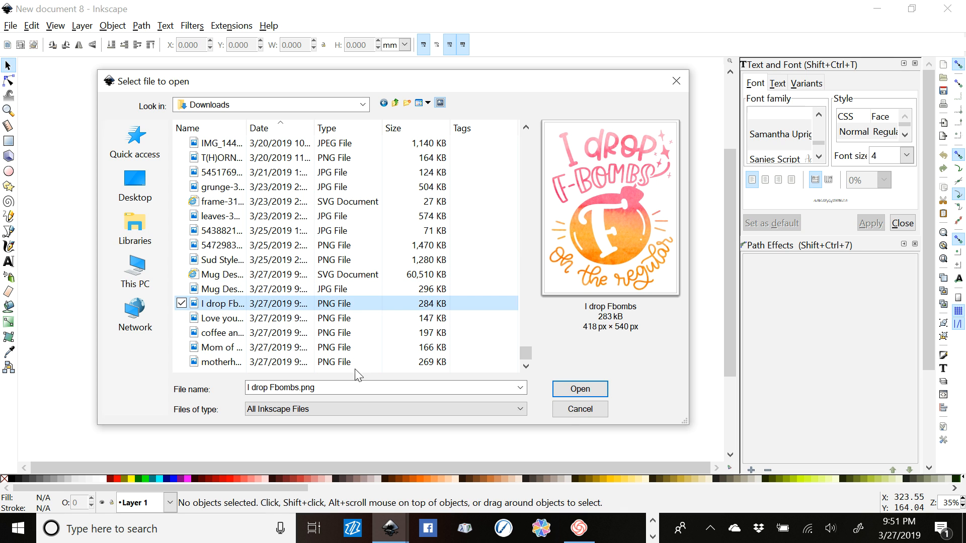
click(332, 320)
key(Down)
key(Down)
key(Down)
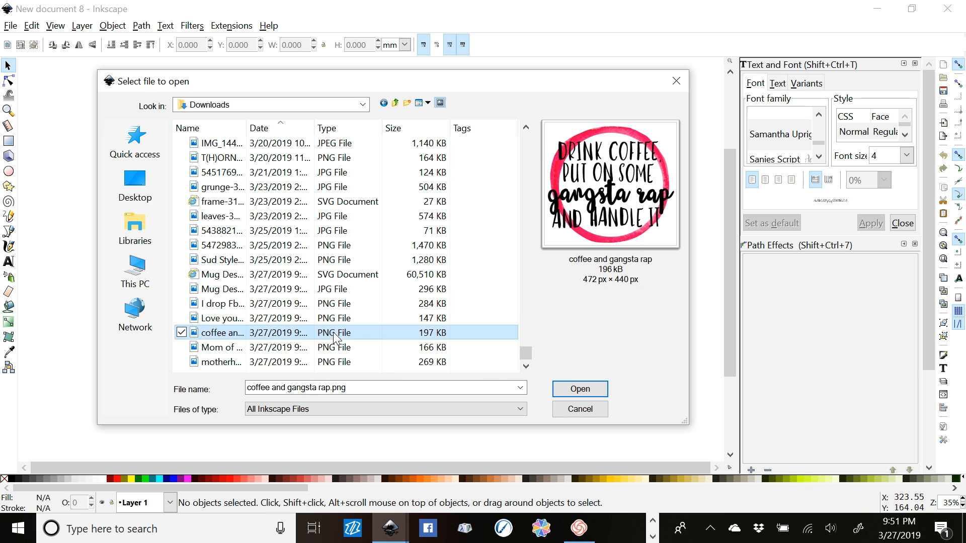
click(334, 304)
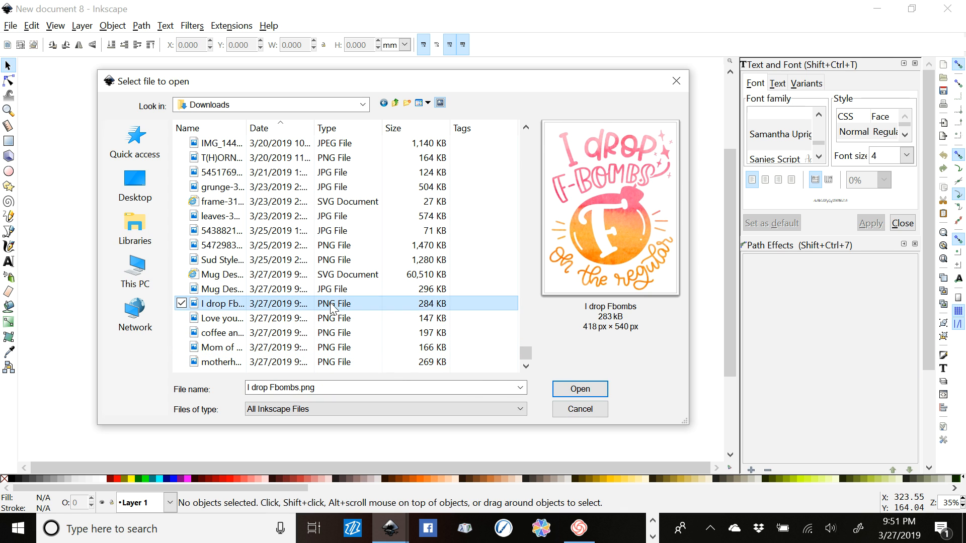
click(579, 388)
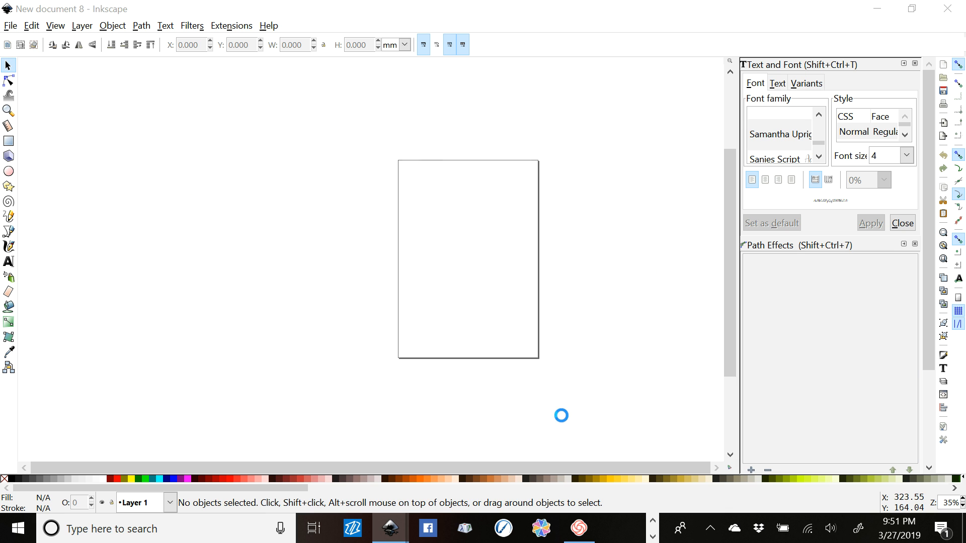
click(568, 353)
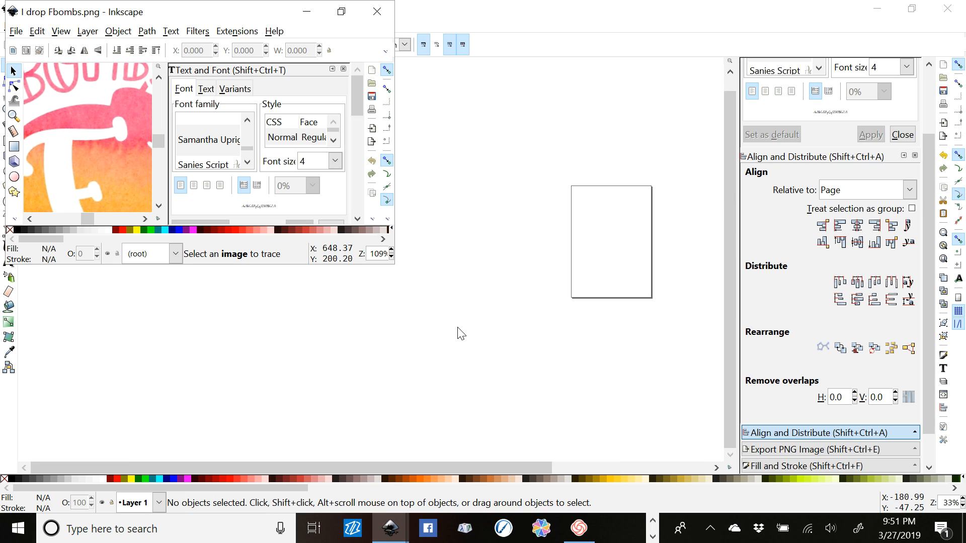
click(341, 12)
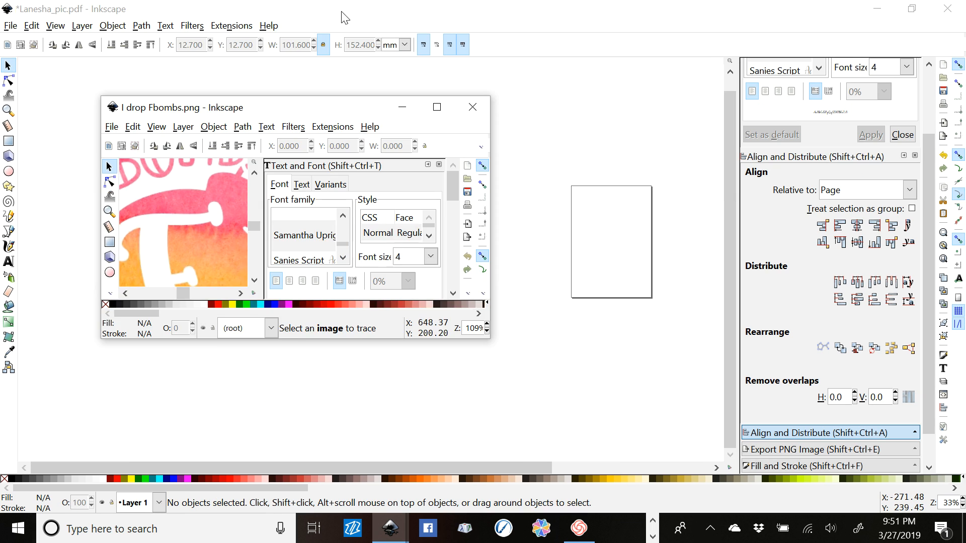
click(436, 114)
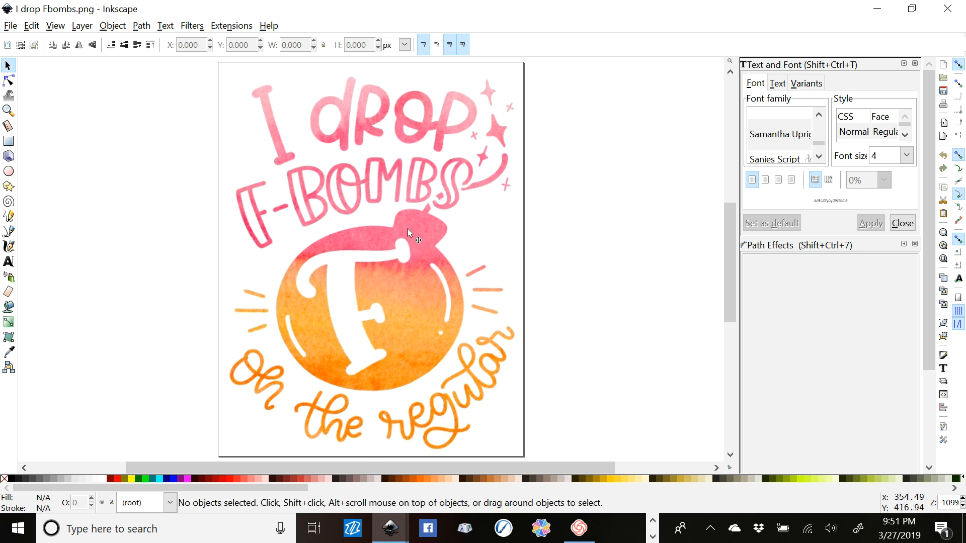
Select the "I drop F-bombs" image, switch its measurement units to inches, and lock its width-to-height ratio.
click(328, 81)
click(404, 44)
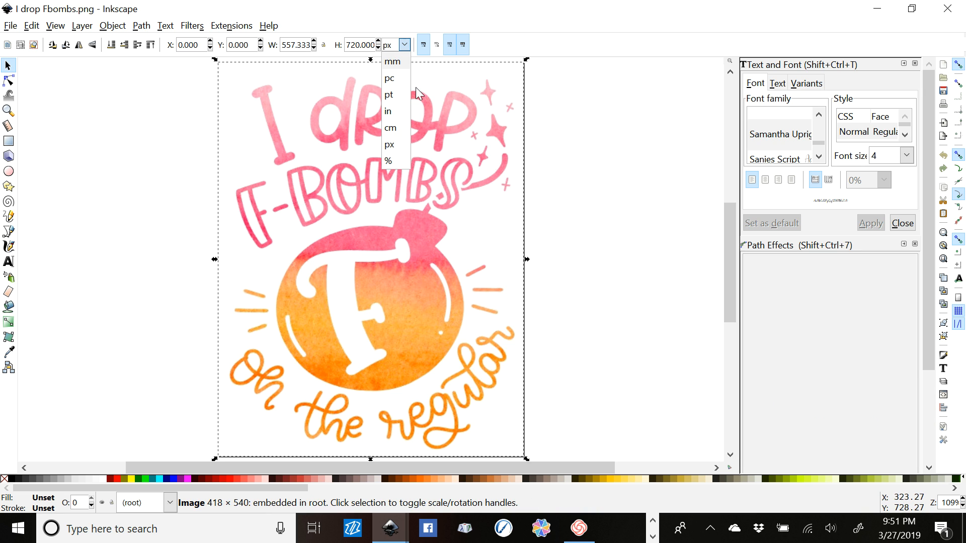
click(389, 111)
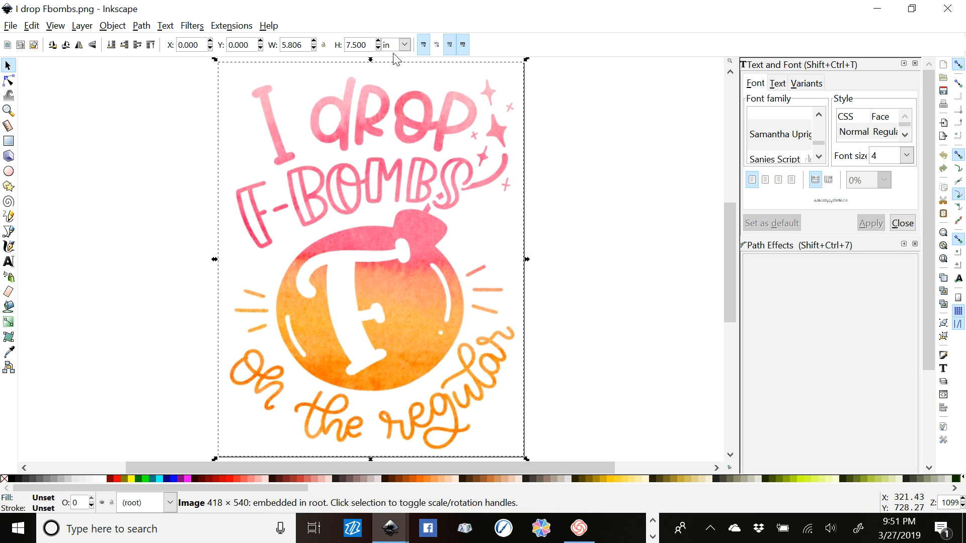
click(323, 48)
Set the "I drop F-bombs" image's width to 3 in with its proportions locked.
click(305, 47)
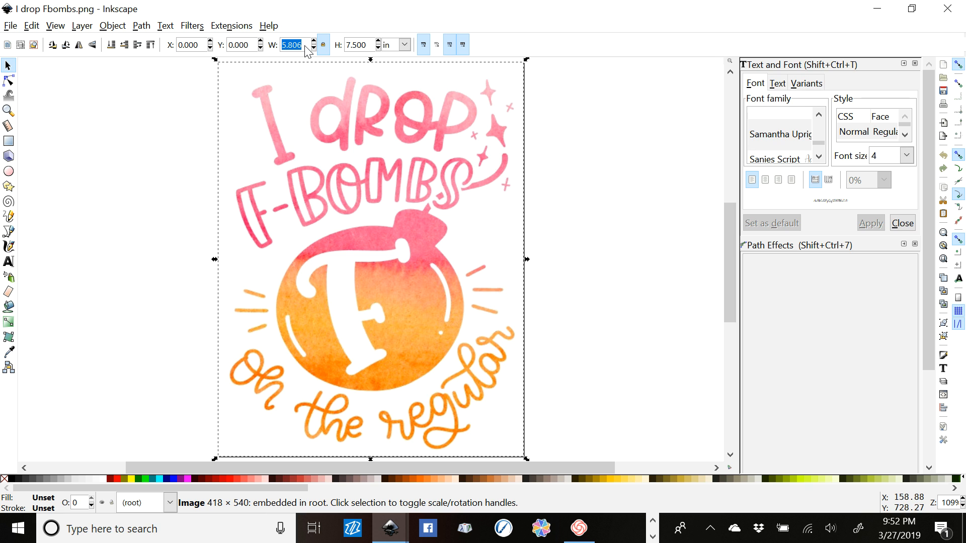
text(3)
key(Return)
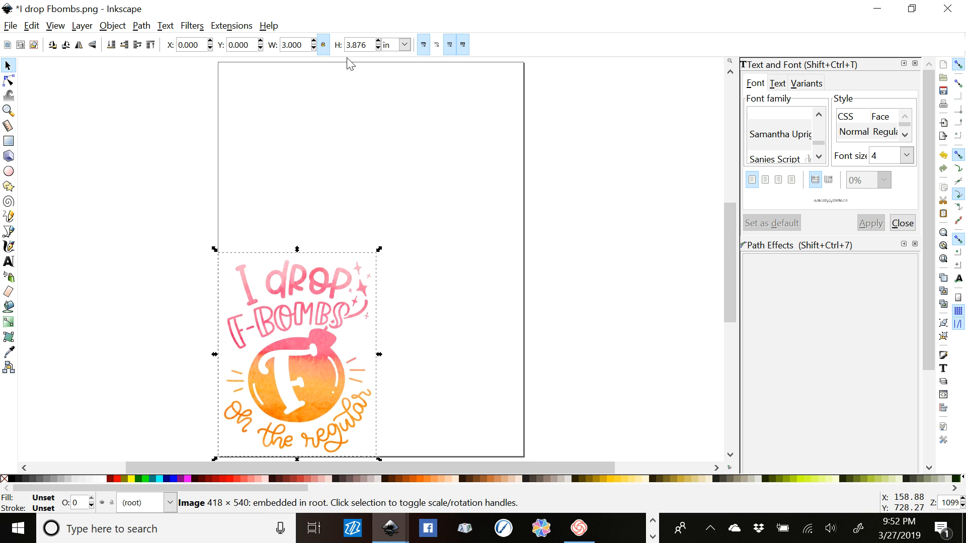
Set the "I drop F-bombs" image's height to 3.25 in and move it to the page's upper right corner.
text(3.25)
key(Return)
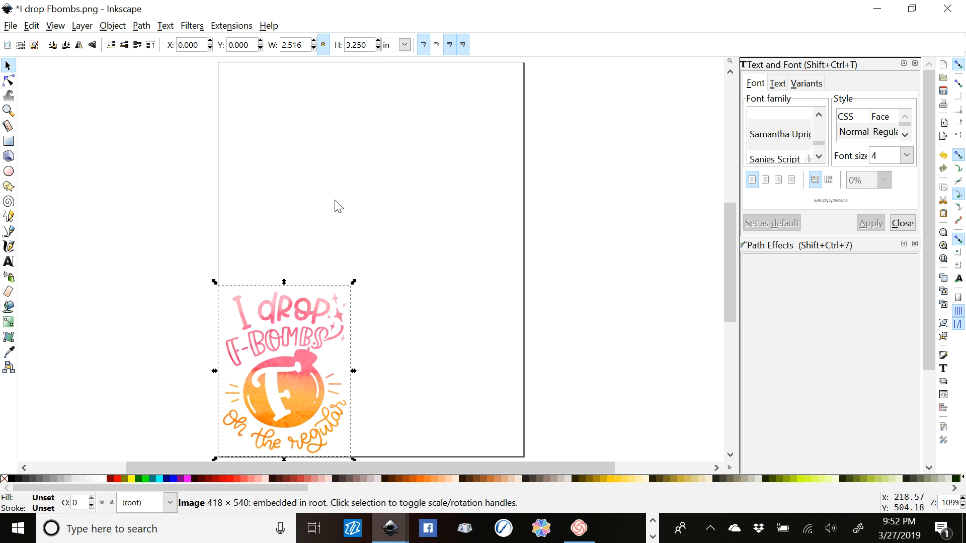
drag(295, 386, 464, 179)
Import "Love you during baseball season.png" from the Downloads folder into the document, accepting the import settings.
click(10, 26)
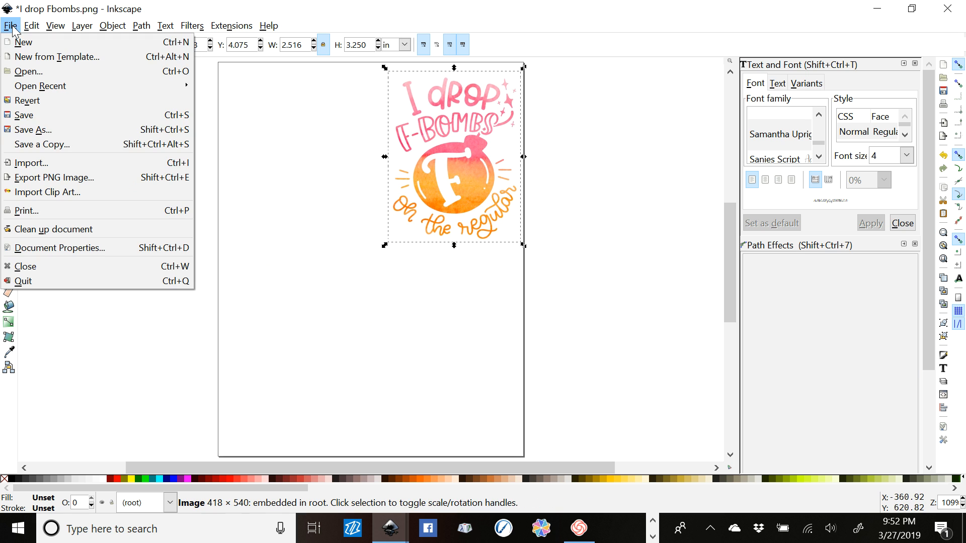
click(65, 163)
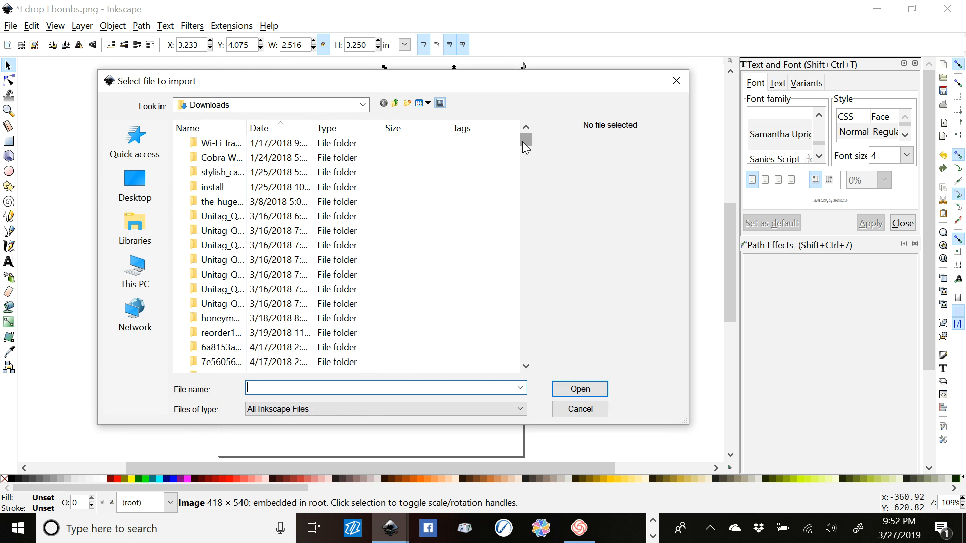
drag(524, 143, 574, 374)
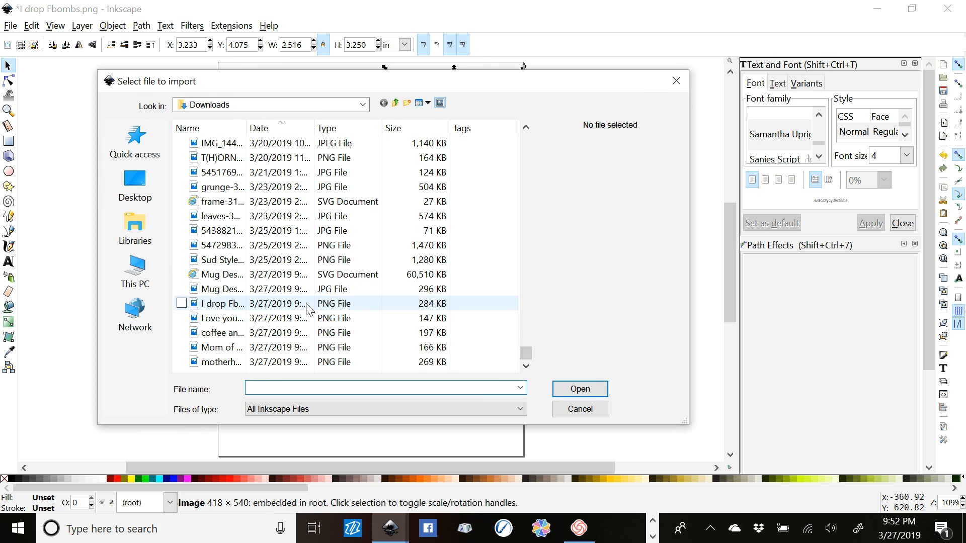
click(305, 321)
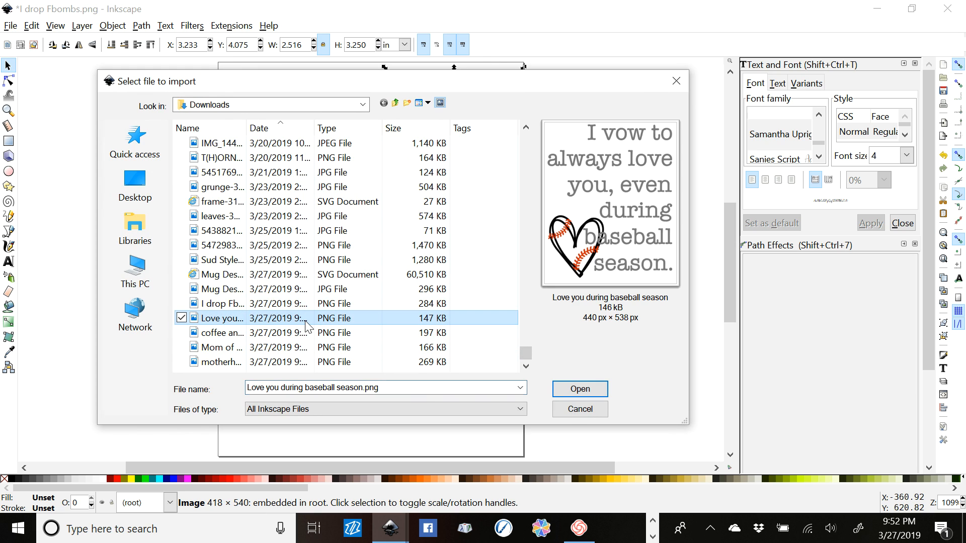
click(580, 388)
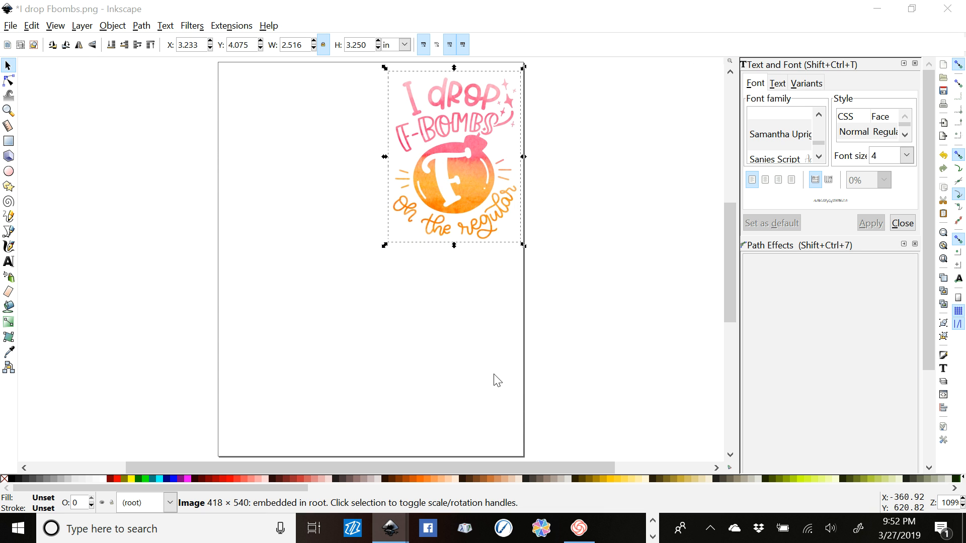
click(573, 353)
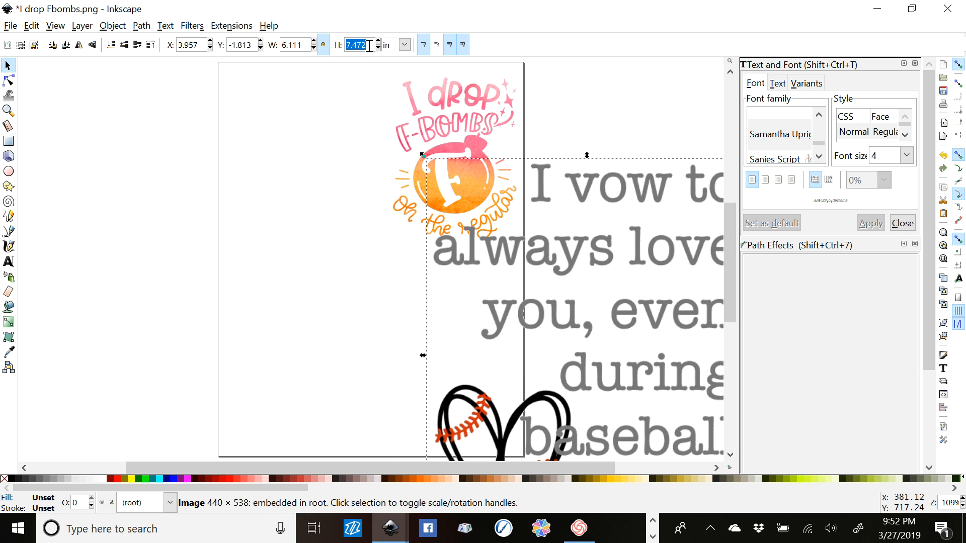
Set the baseball season image's height to 3.25 in and move it to the page's upper left corner.
text(3.25)
key(Return)
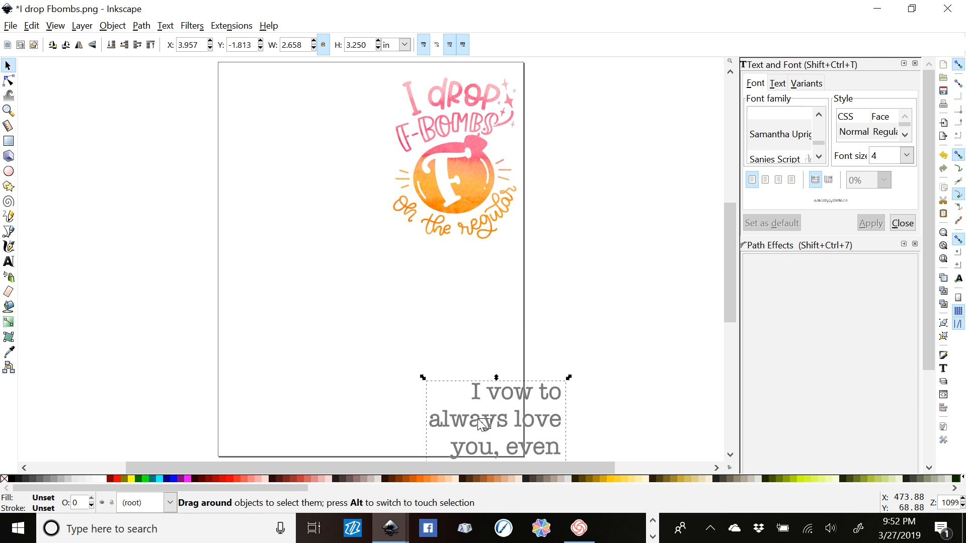
drag(491, 429, 277, 109)
Import "coffee and gangsta rap.png" from the Downloads folder into the document, accepting the import settings.
click(10, 25)
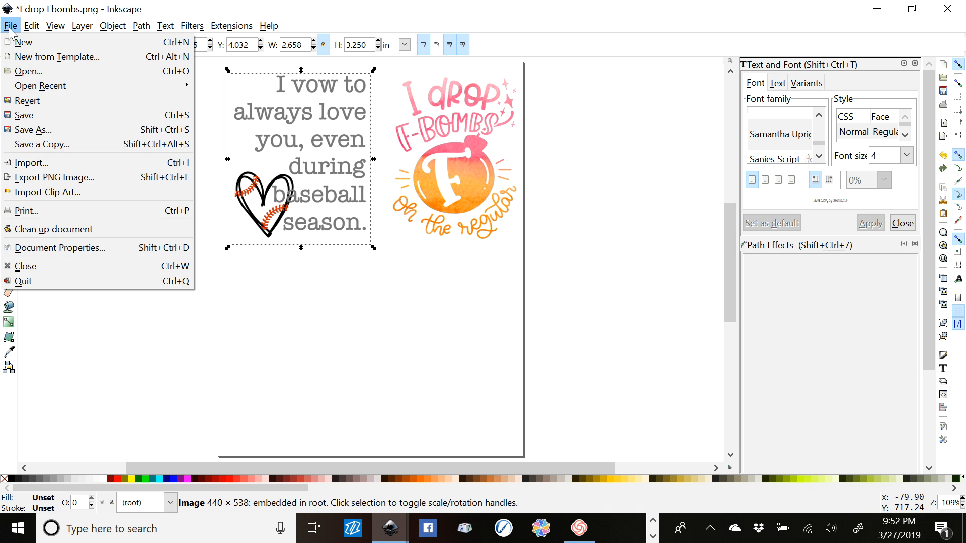
click(82, 161)
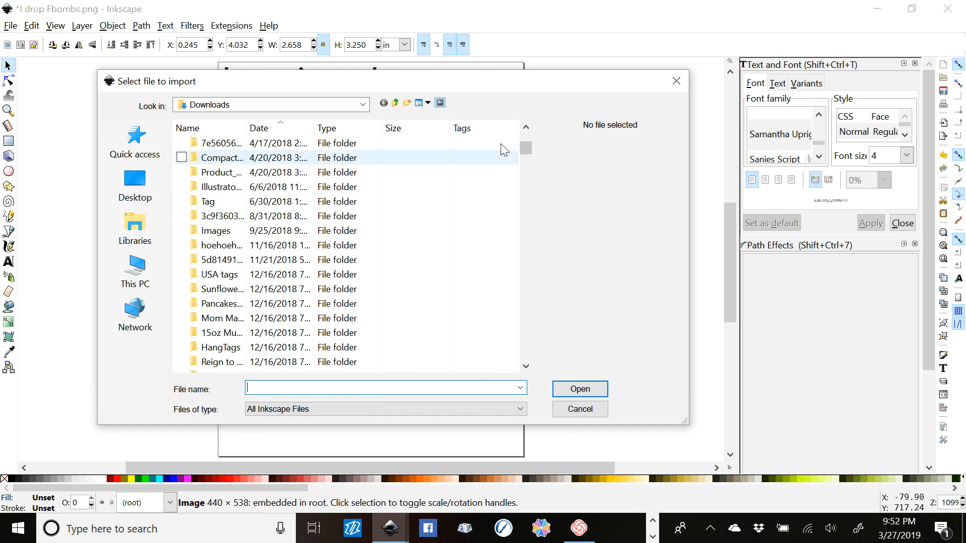
drag(523, 150, 572, 367)
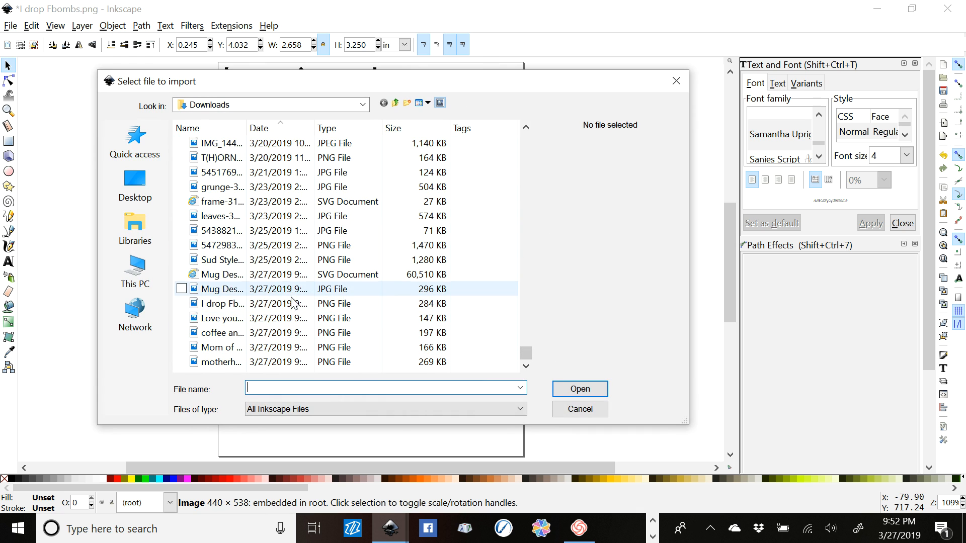
click(293, 334)
click(600, 390)
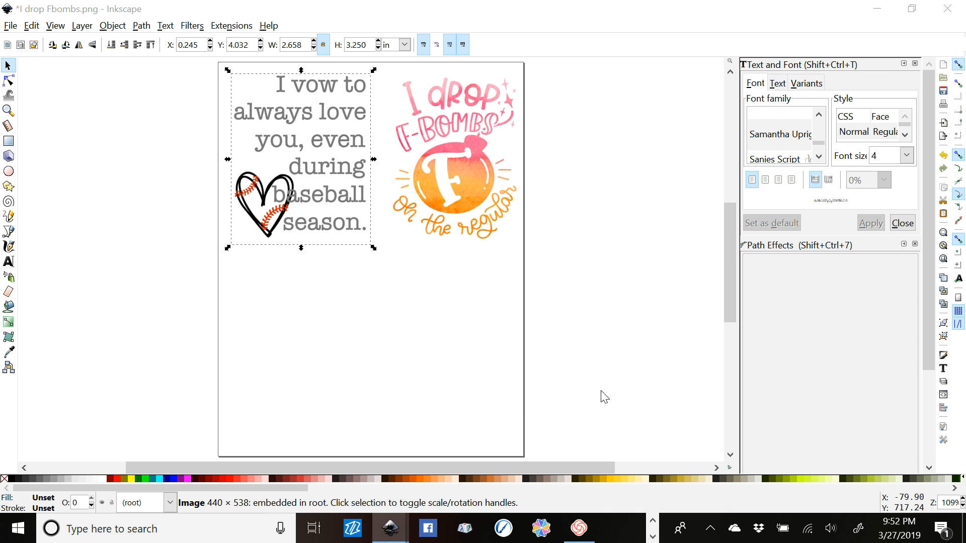
click(572, 353)
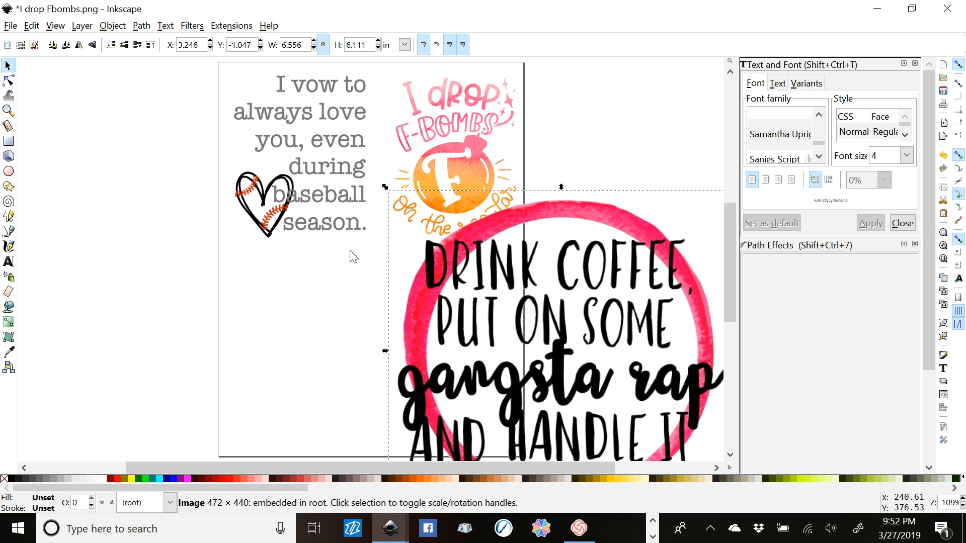
Set the coffee and gangsta rap image's height to 3.25 in and move it to the page's lower left area.
click(330, 42)
double_click(371, 45)
text(3.25)
key(Return)
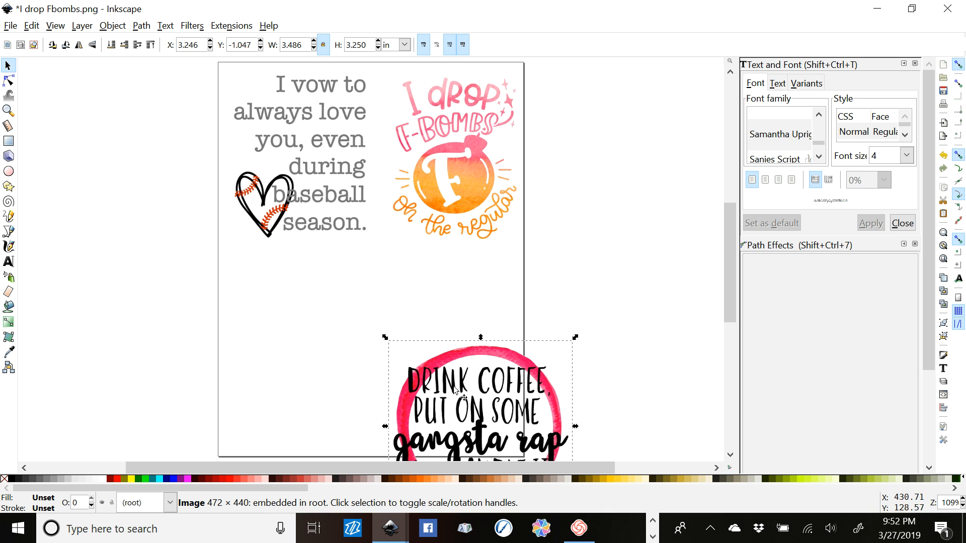
drag(453, 388, 285, 309)
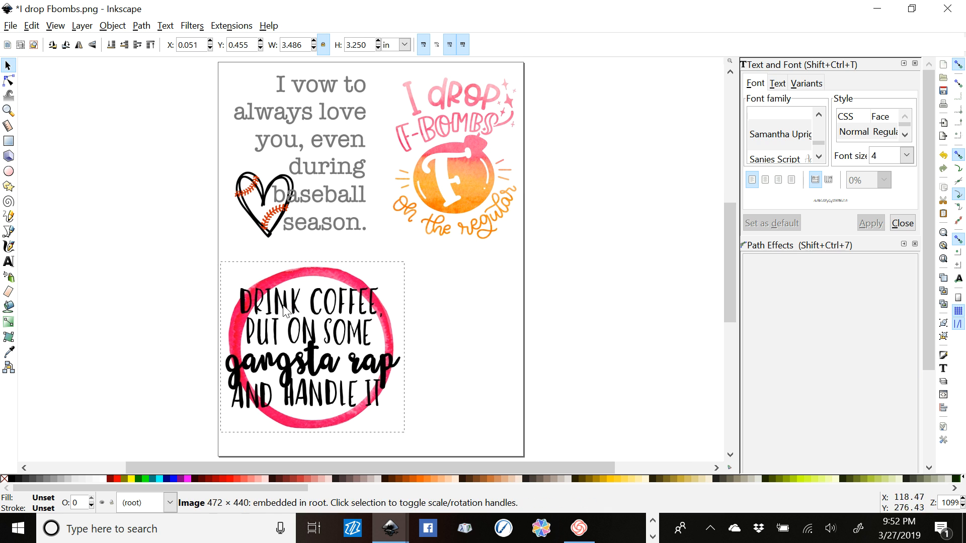
Set the custom page size to 13 in wide and 19 in high in the document properties.
click(14, 26)
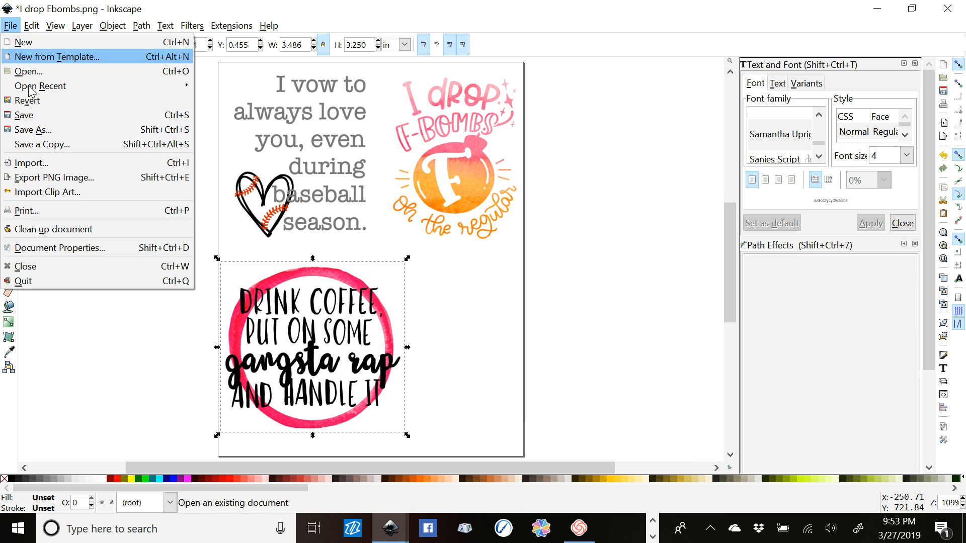
click(56, 248)
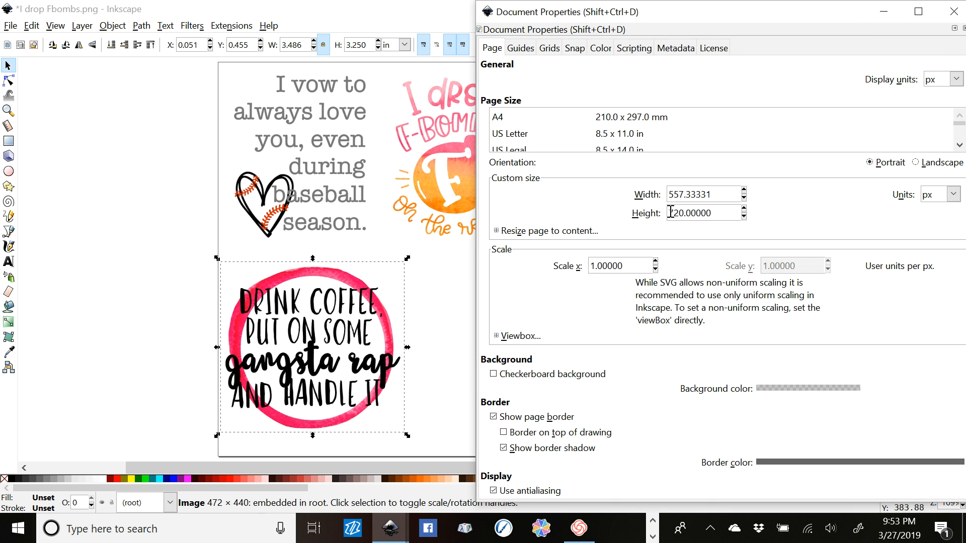
click(959, 196)
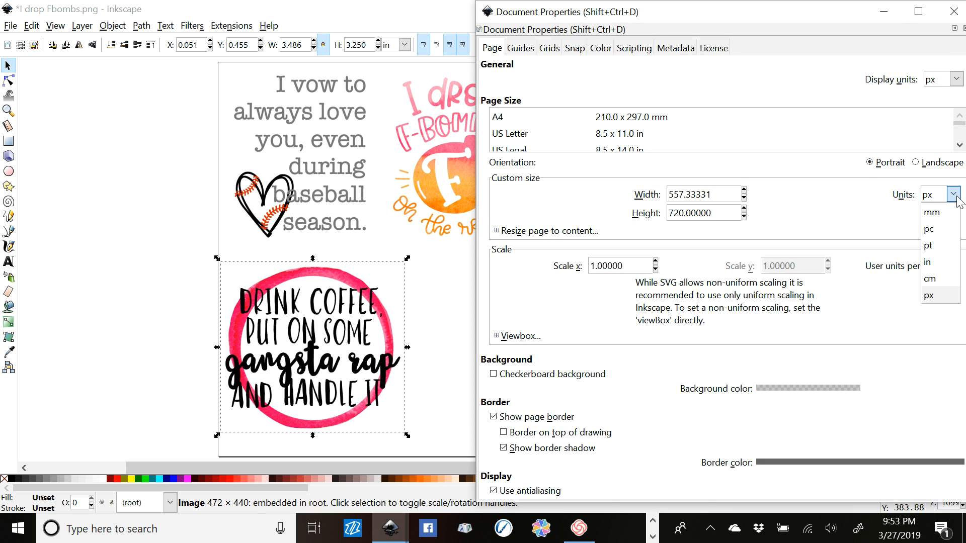
click(943, 274)
double_click(713, 196)
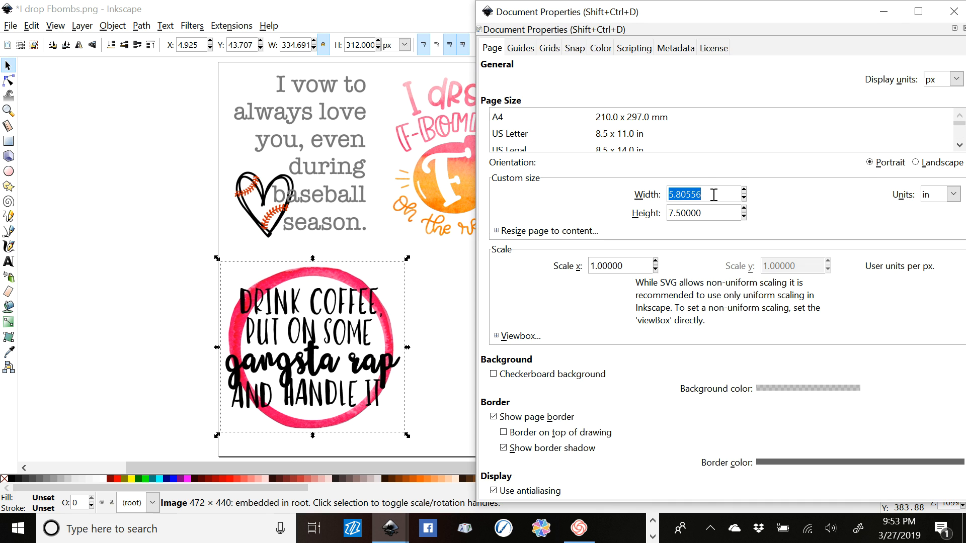
text(13)
key(Tab)
text(19)
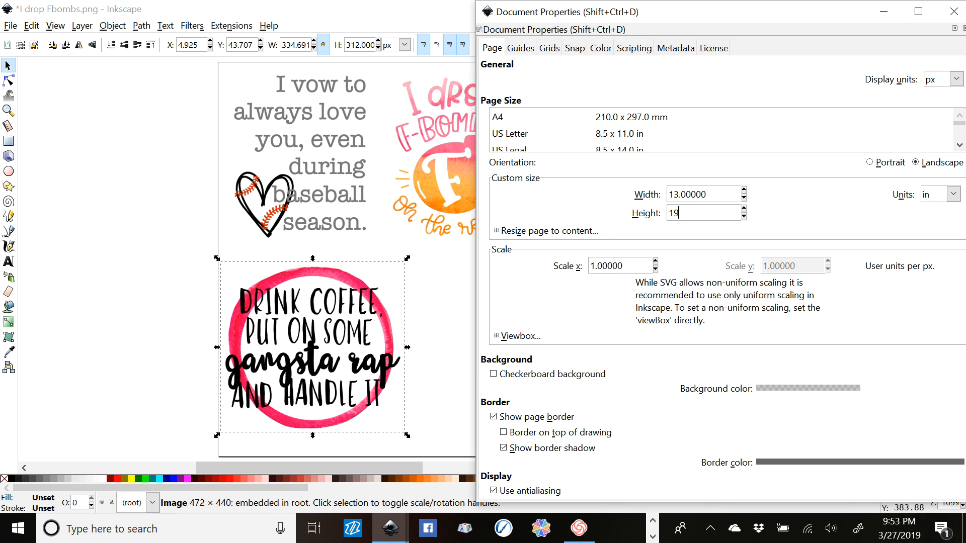
key(Tab)
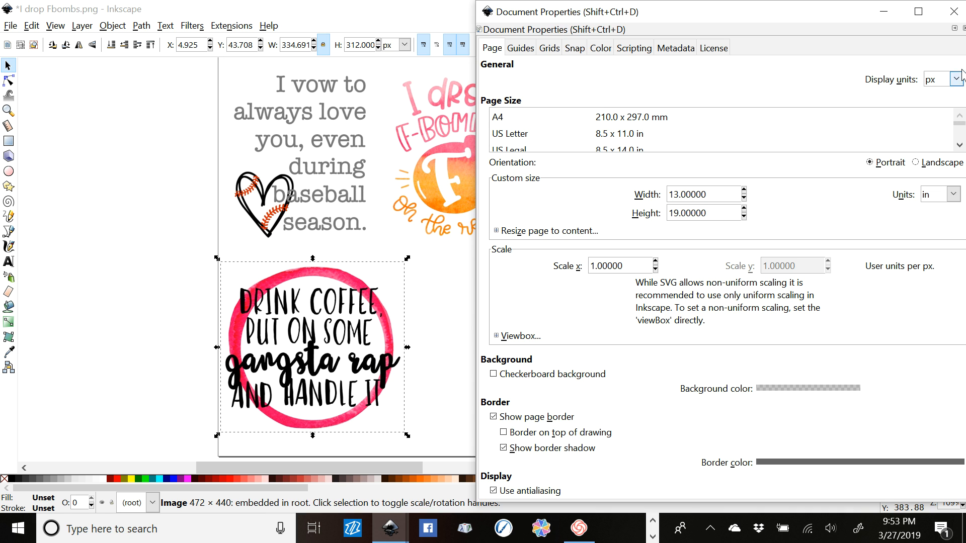
click(951, 12)
Import "Mom of boys_heart.png" from the Downloads folder into the document, accepting the import settings.
scroll(616, 224, up, 4)
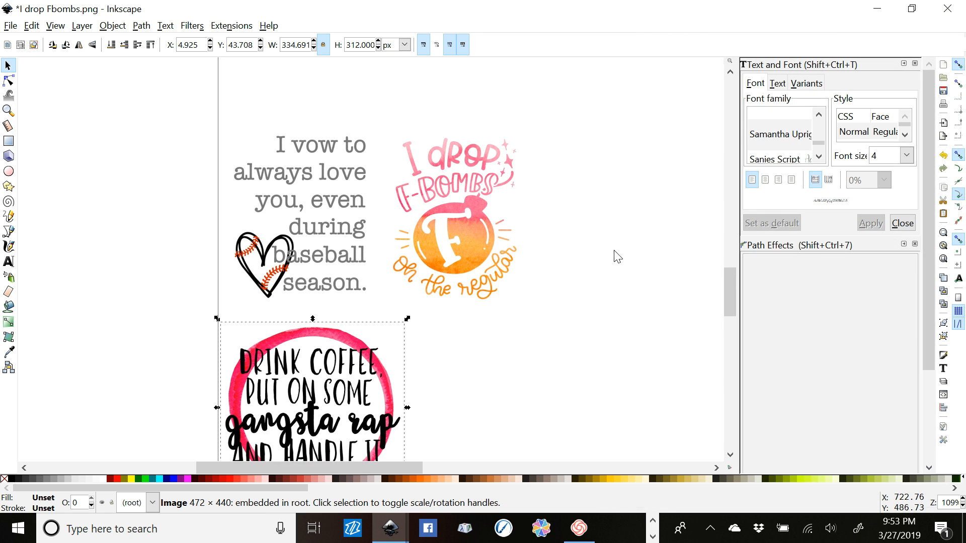
ctrl+scroll(618, 225, down, 3)
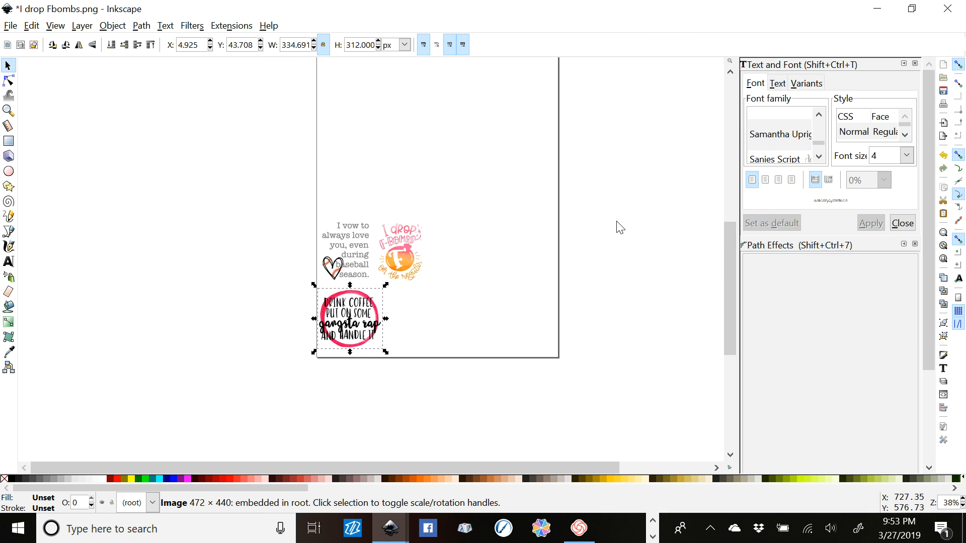
scroll(618, 224, up, 3)
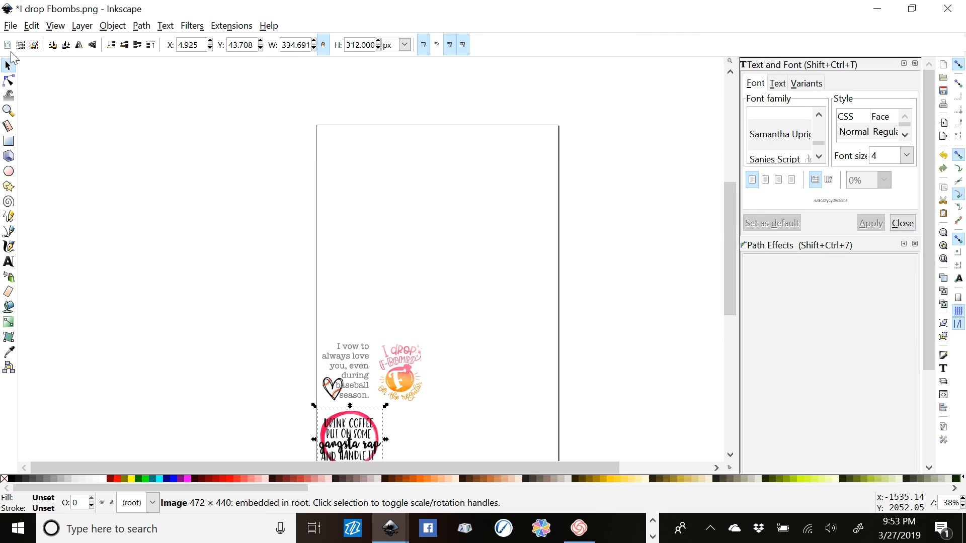
click(10, 25)
click(60, 165)
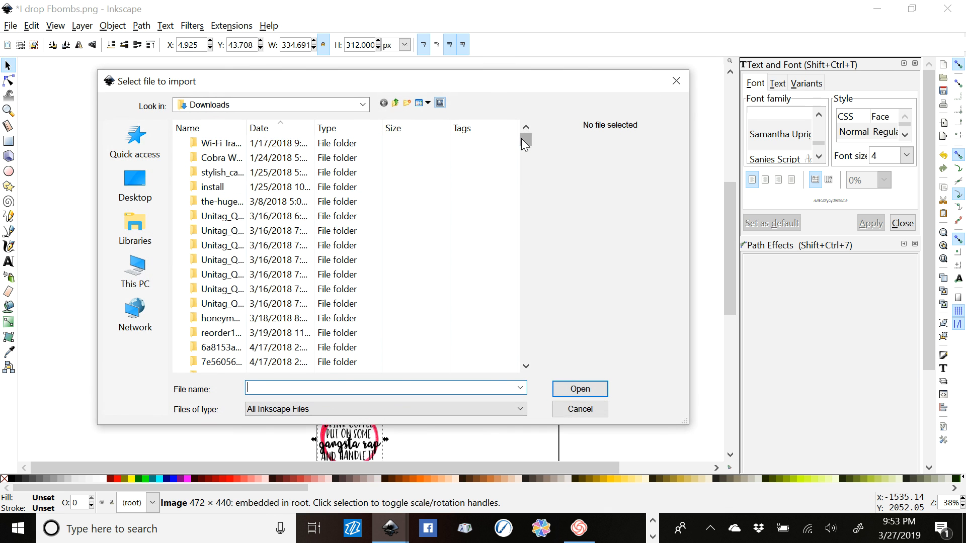
drag(522, 138, 554, 367)
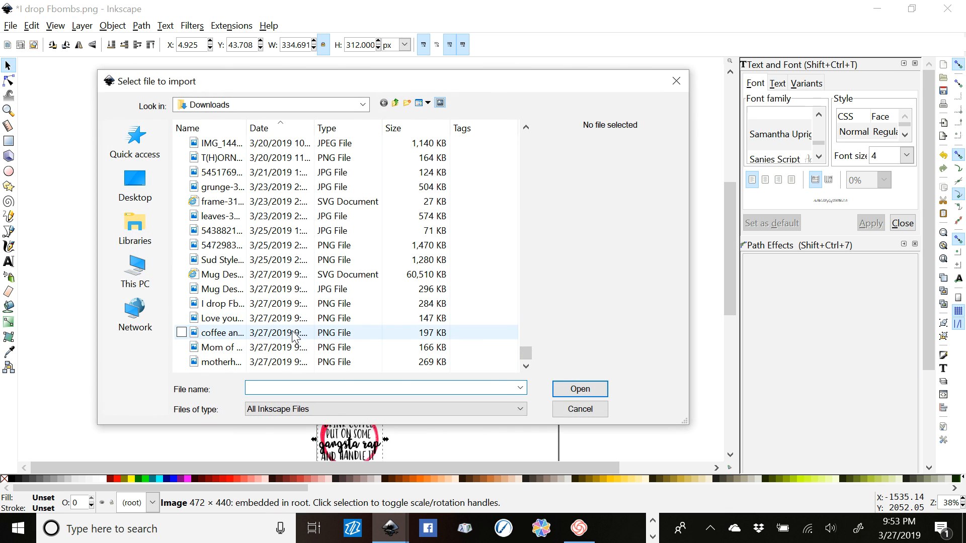
click(287, 351)
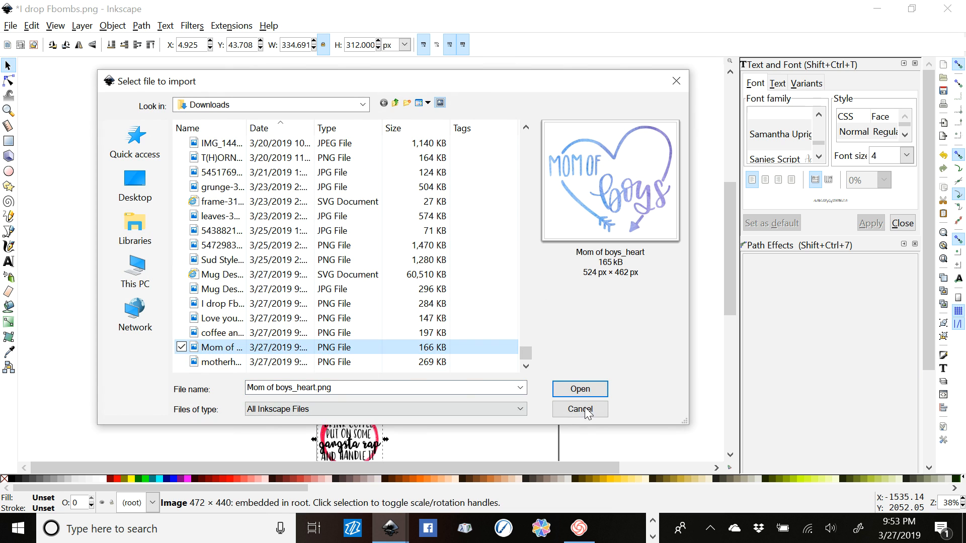
click(583, 391)
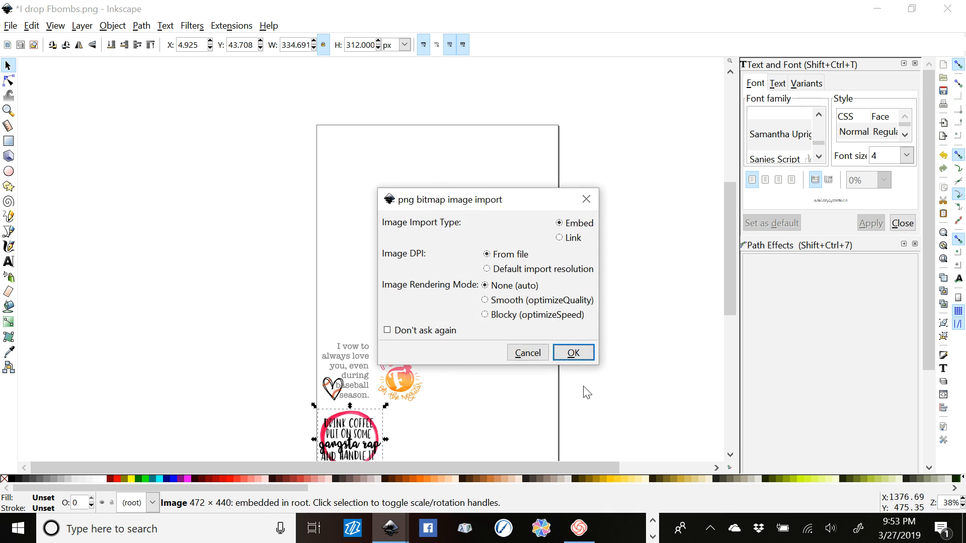
click(572, 353)
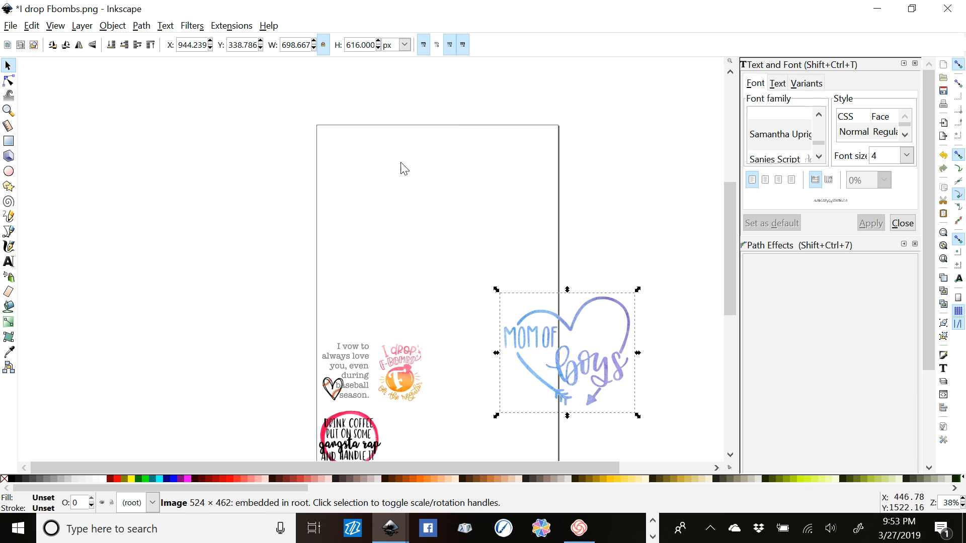
Set the Mom of boys image's height to 3.25 in and move it above the baseball season design.
click(404, 45)
click(393, 116)
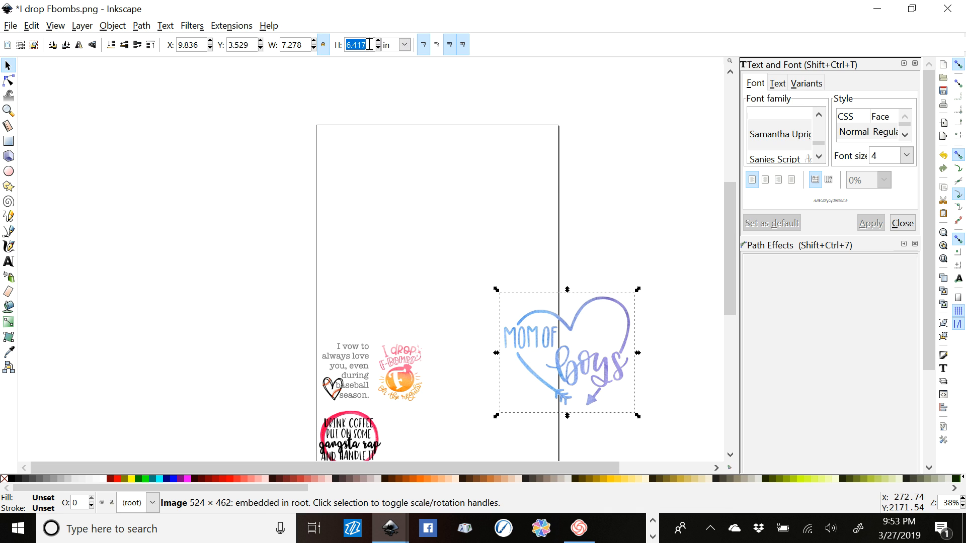
text(3.25)
key(Return)
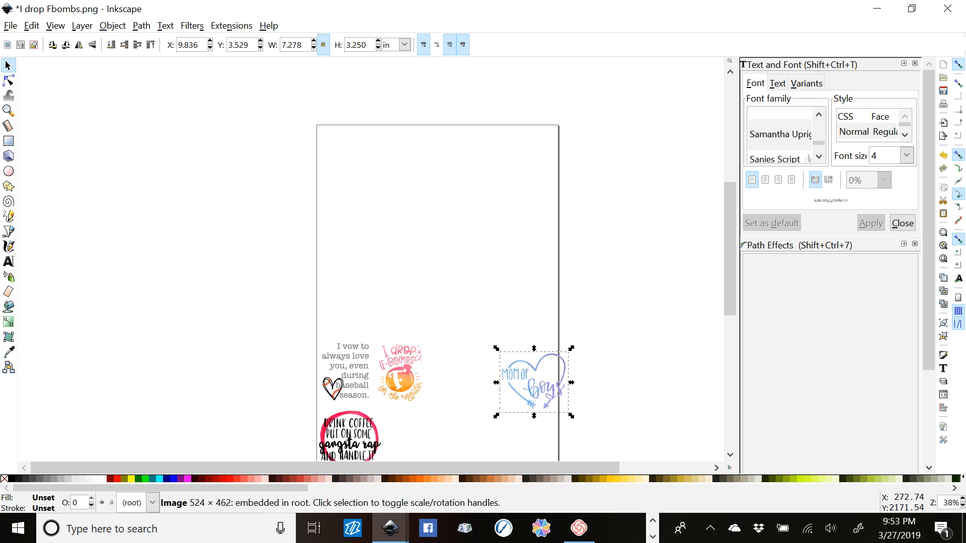
drag(537, 396, 373, 298)
Import the "Surviving Motherhood like a boss" PNG from the Downloads folder into the document, accepting the import settings.
click(11, 25)
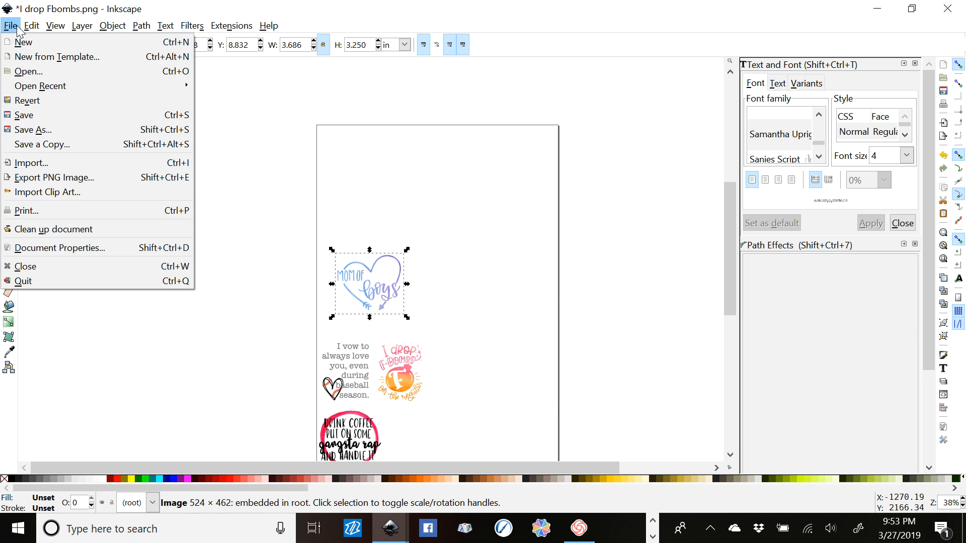
click(65, 163)
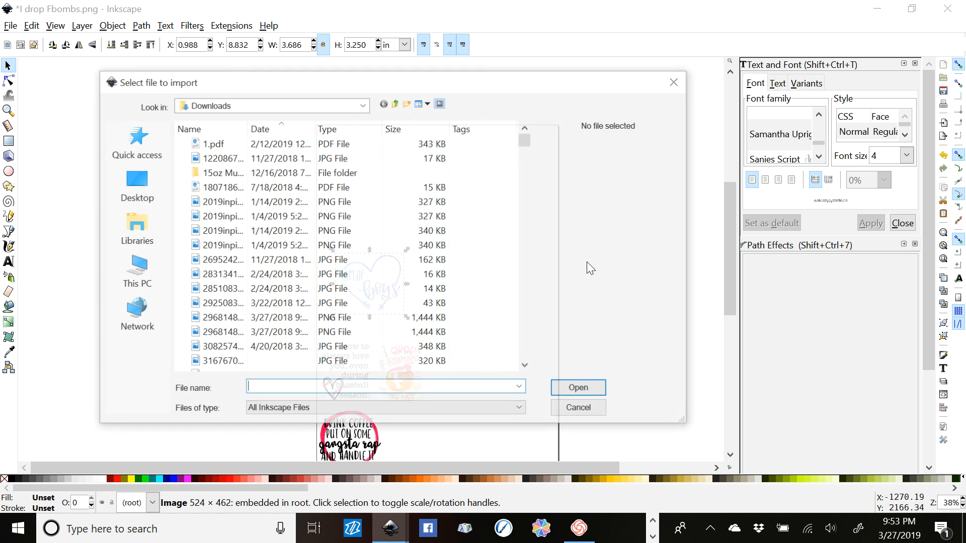
drag(524, 142, 536, 360)
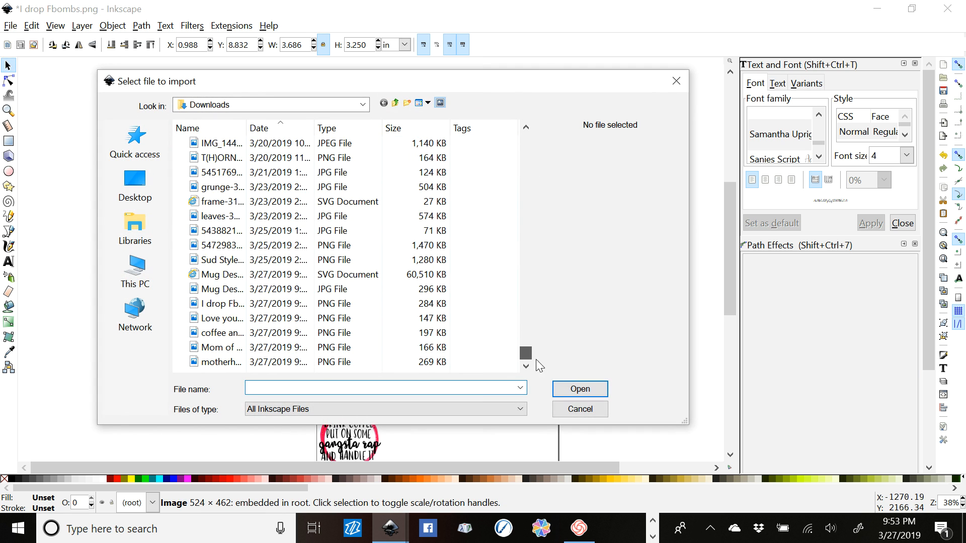
click(333, 362)
click(579, 389)
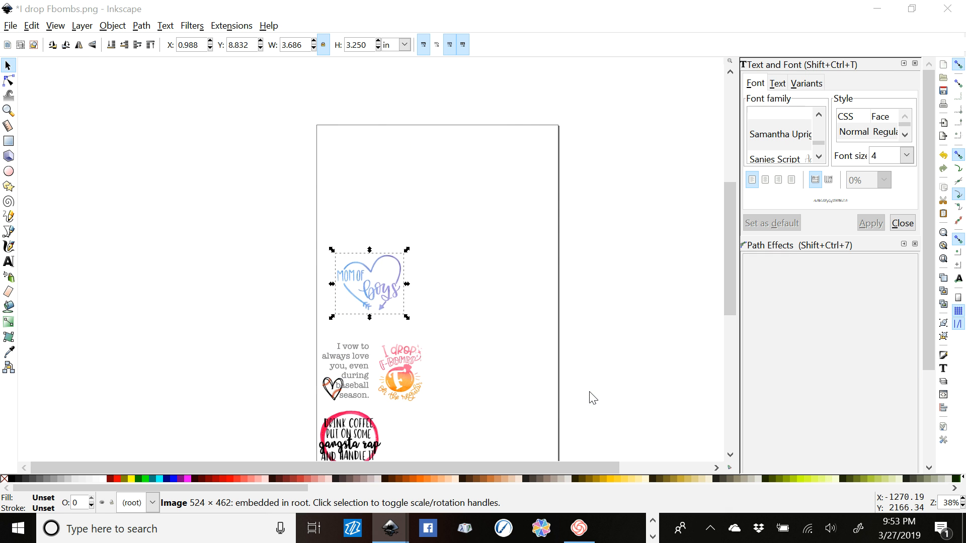
click(571, 352)
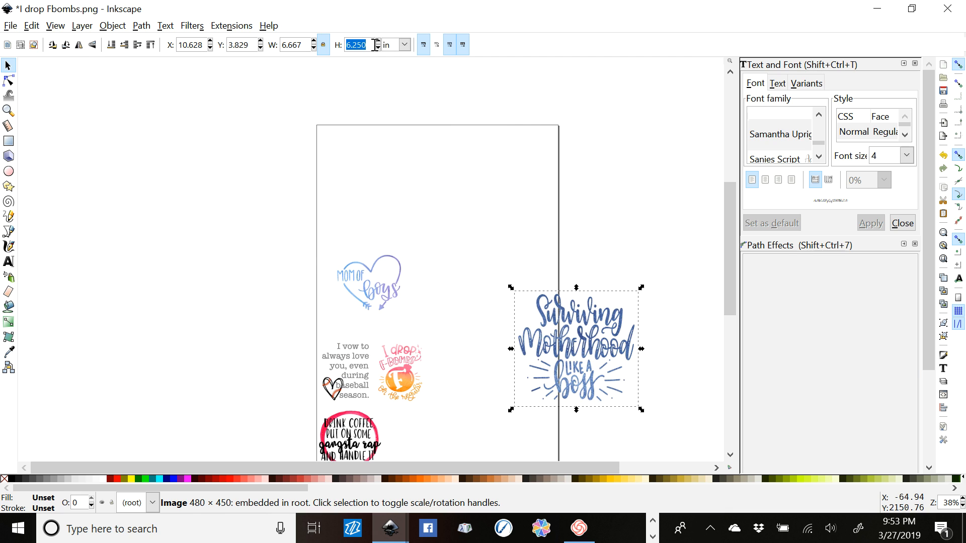
Set the Surviving Motherhood image's height to 3.25 in and move it to the page's upper left corner.
text(3.25)
key(Return)
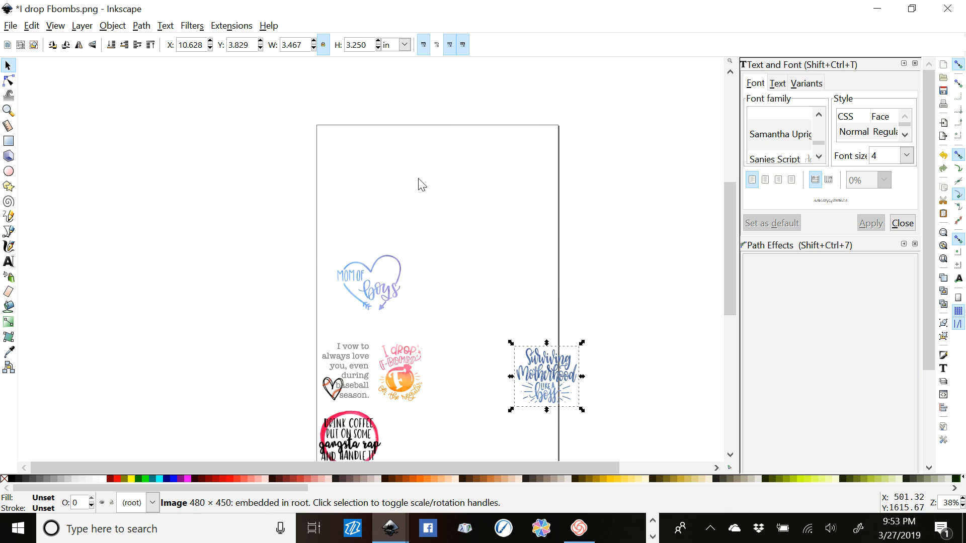
drag(548, 378, 354, 166)
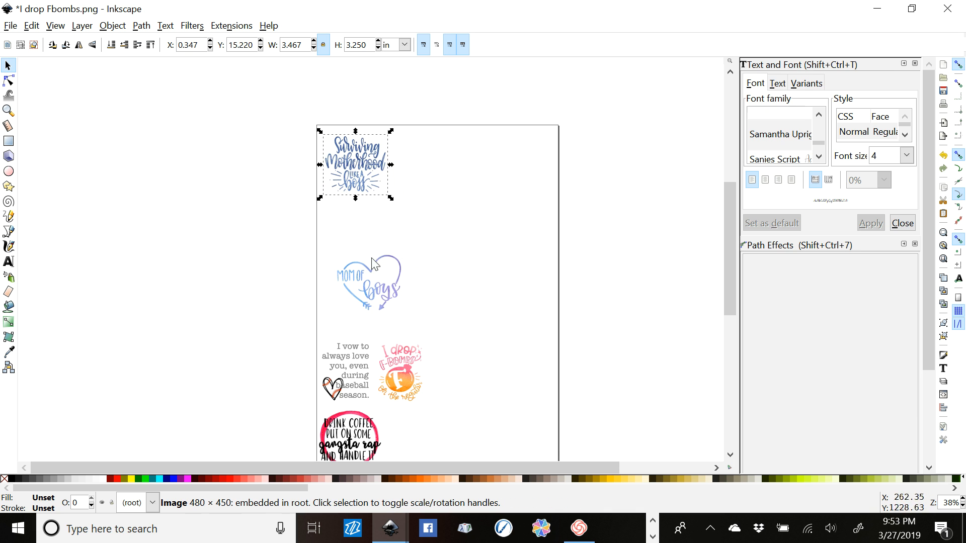
Stack the Mom of boys image below Surviving Motherhood and the F-bombs image between it and the baseball design.
drag(373, 301, 361, 247)
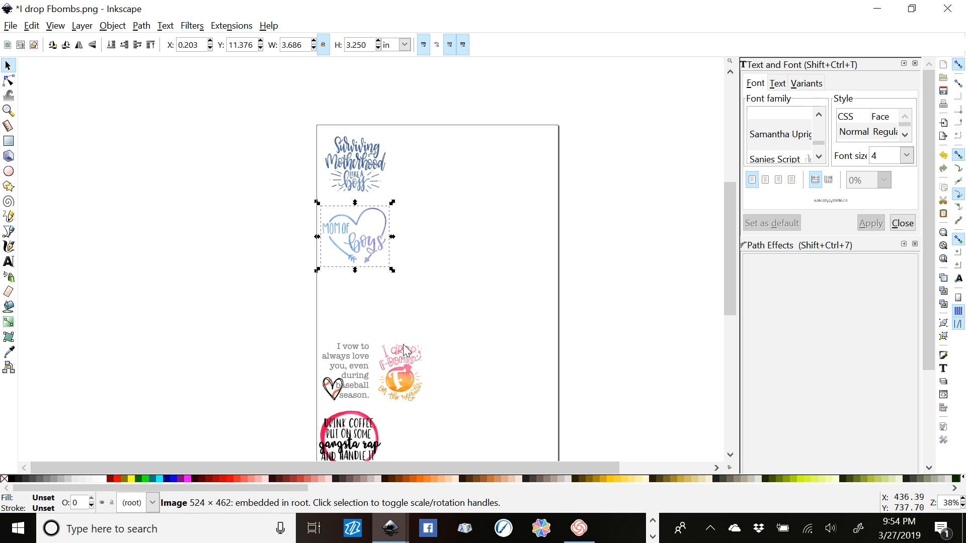
drag(401, 381, 356, 314)
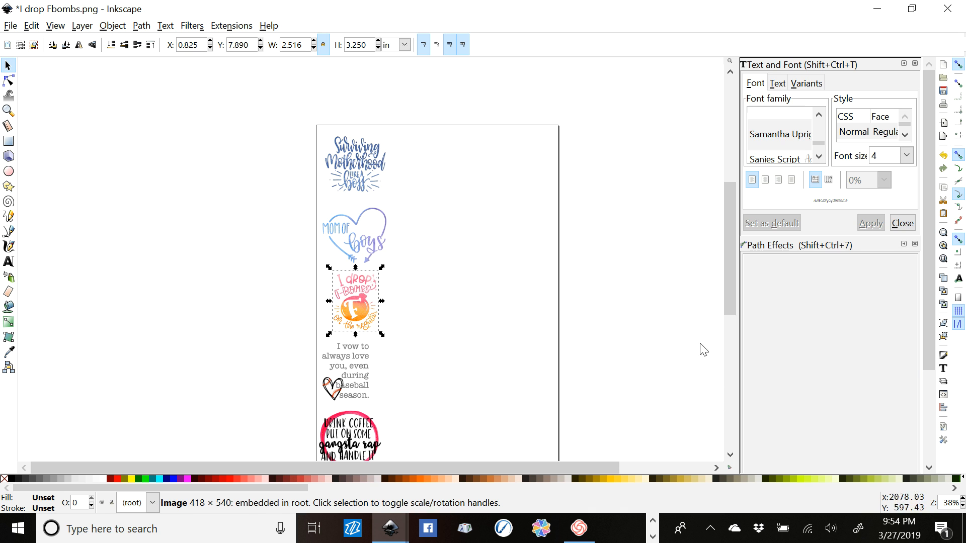
scroll(615, 277, down, 1)
scroll(615, 277, down, 1)
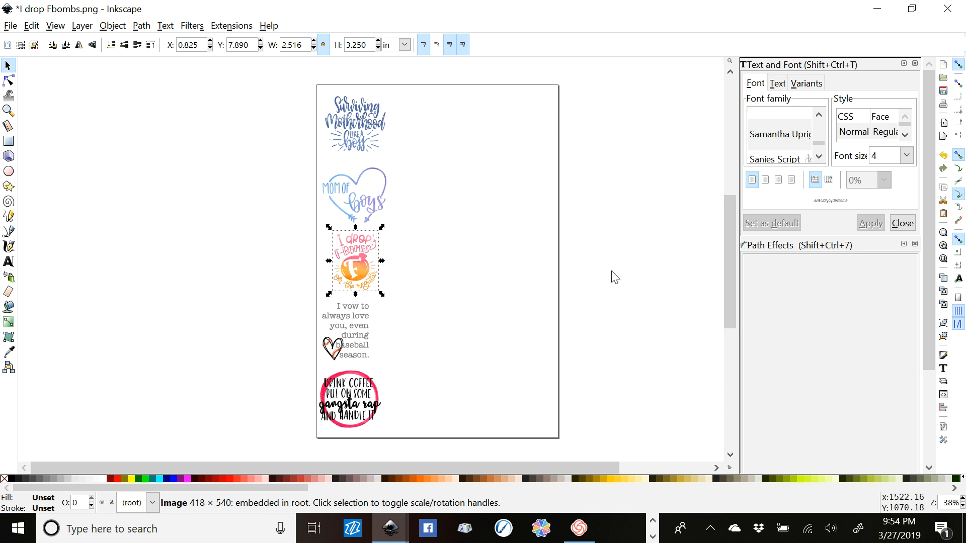
Select all five stacked designs and center them on a common vertical axis relative to the selection area.
drag(298, 74, 446, 437)
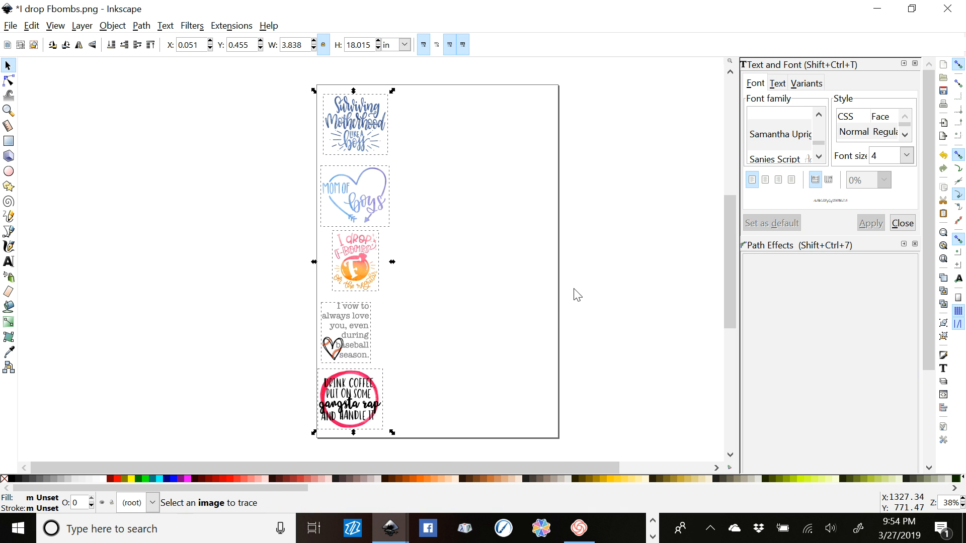
scroll(885, 322, down, 5)
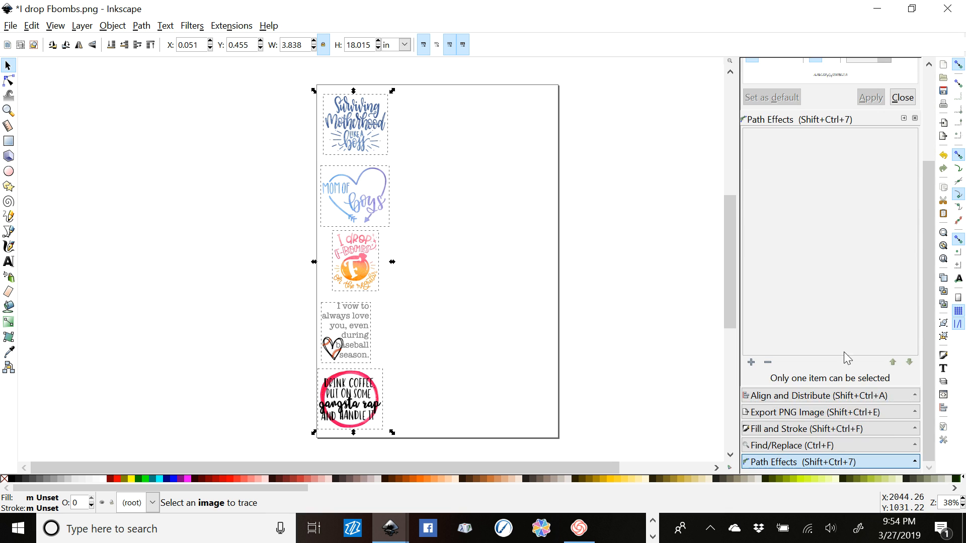
click(821, 401)
click(858, 179)
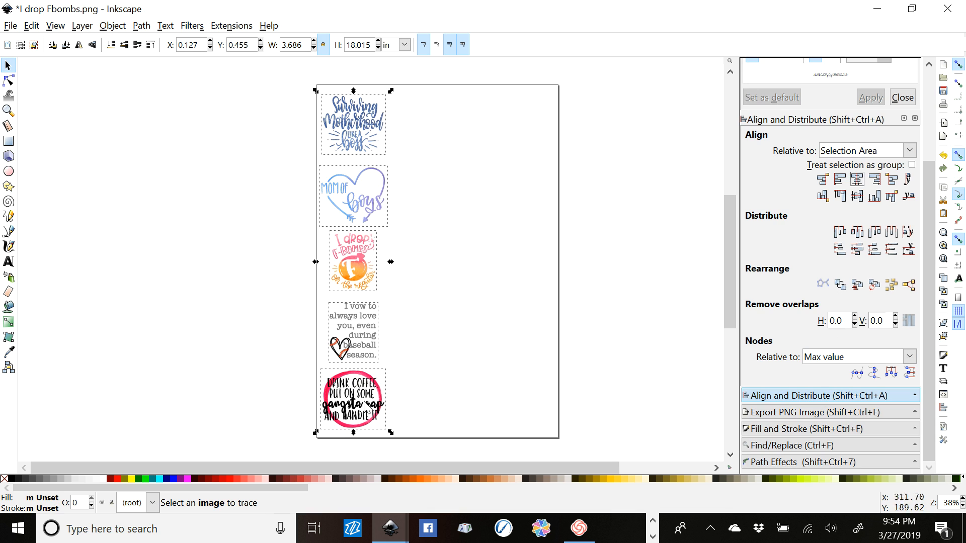
mouse_move(351, 399)
mouse_down()
mouse_move(442, 403)
mouse_move(453, 413)
mouse_up()
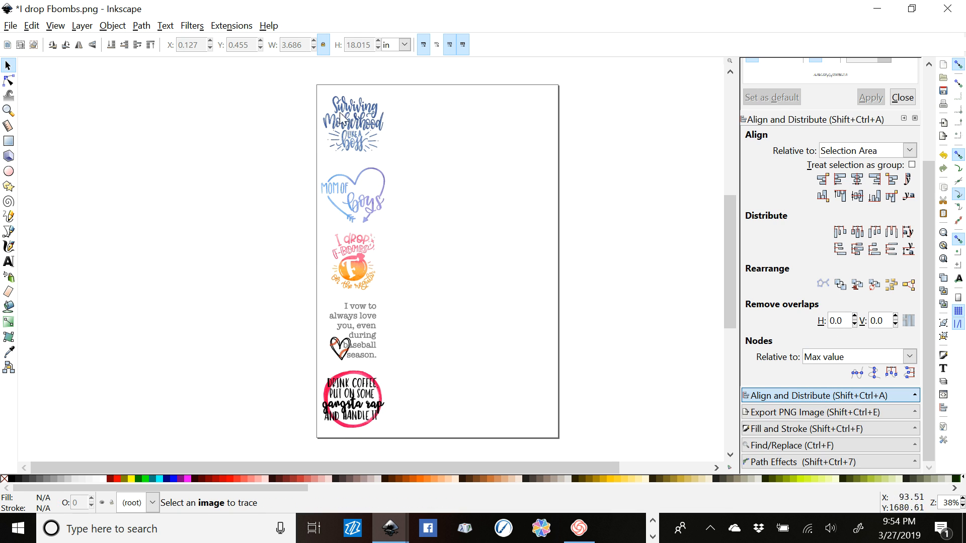
click(35, 28)
click(35, 42)
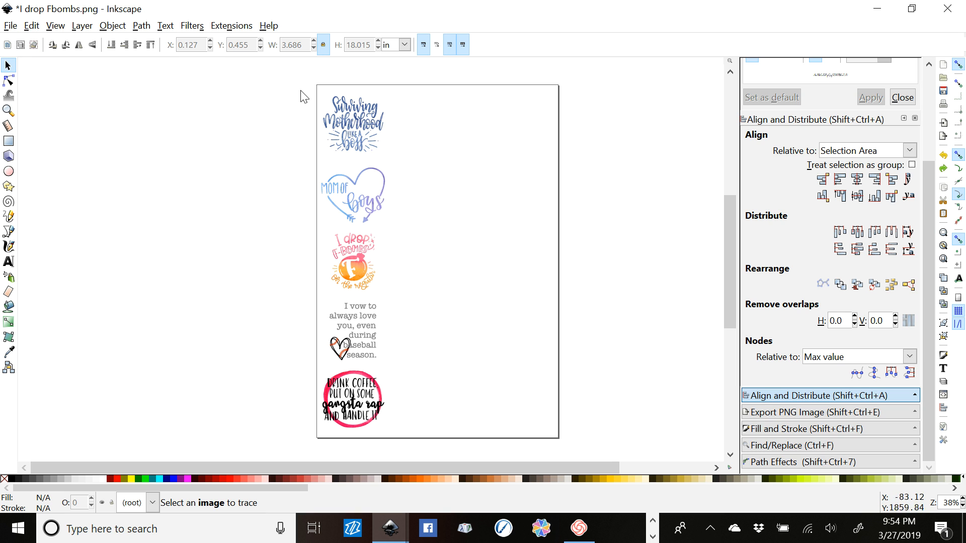
Duplicate the column of five designs twice, placing the copies beside it at X about 3.8 in and 7.5 in.
drag(297, 71, 435, 450)
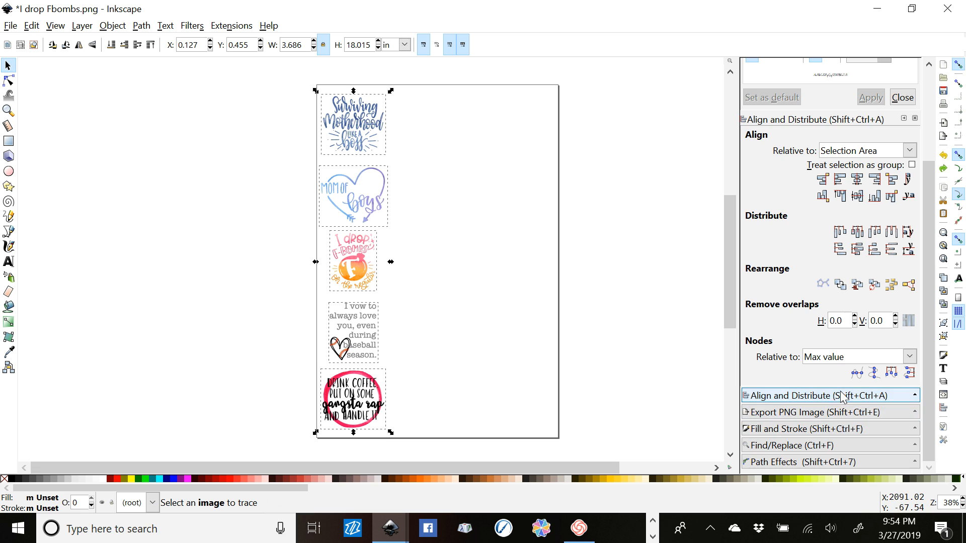
click(808, 395)
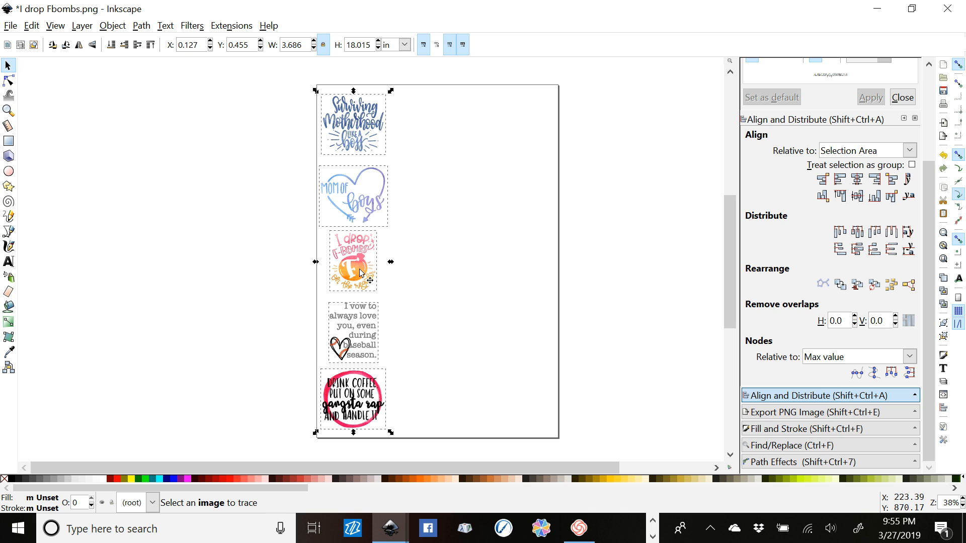
key(ctrl+d)
drag(361, 272, 432, 273)
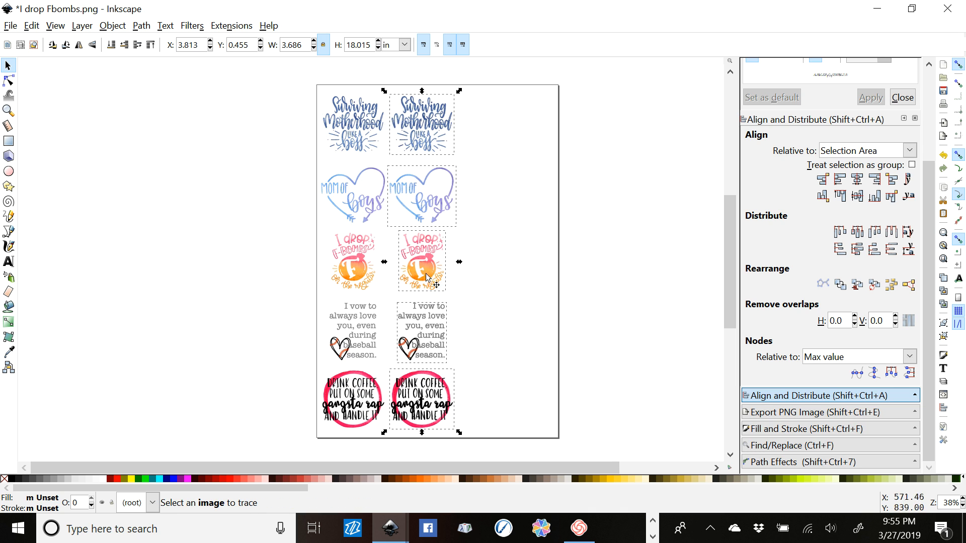
key(ctrl+d)
drag(426, 272, 494, 272)
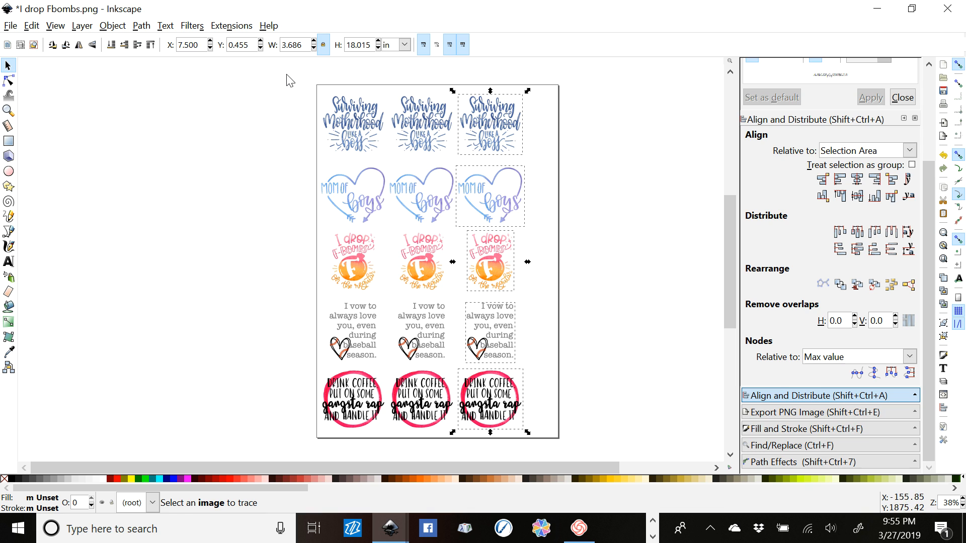
Group the five designs of each of the three columns into one group per column.
drag(289, 80, 394, 448)
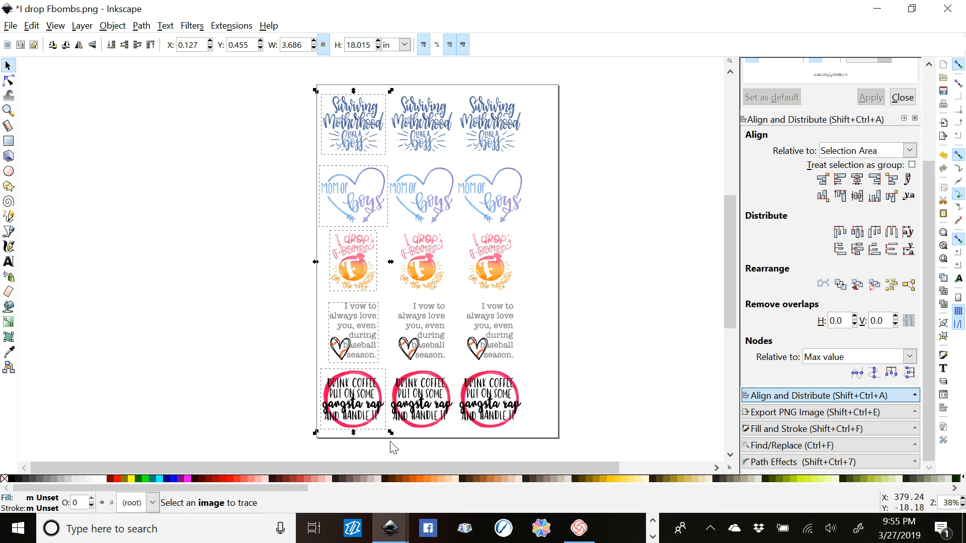
key(ctrl+g)
drag(387, 69, 467, 456)
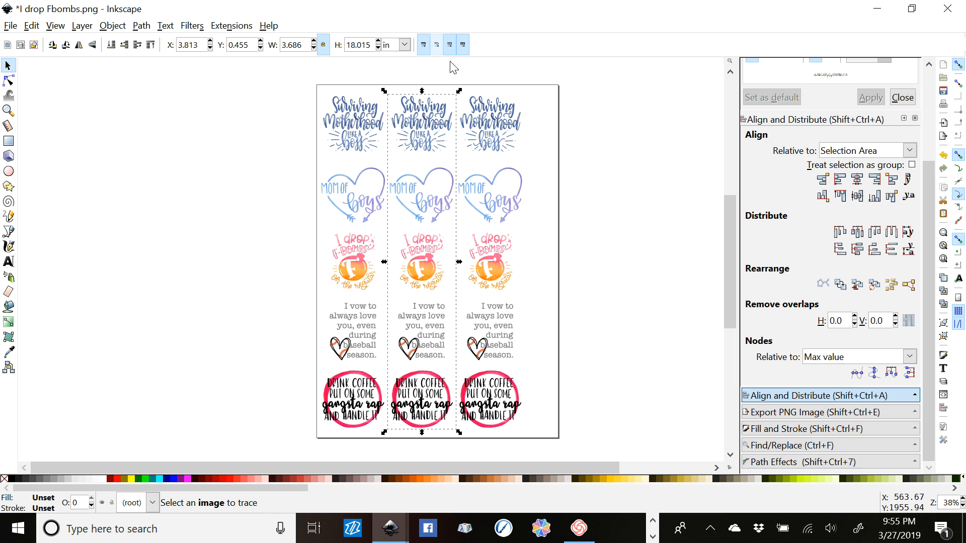
drag(450, 68, 550, 449)
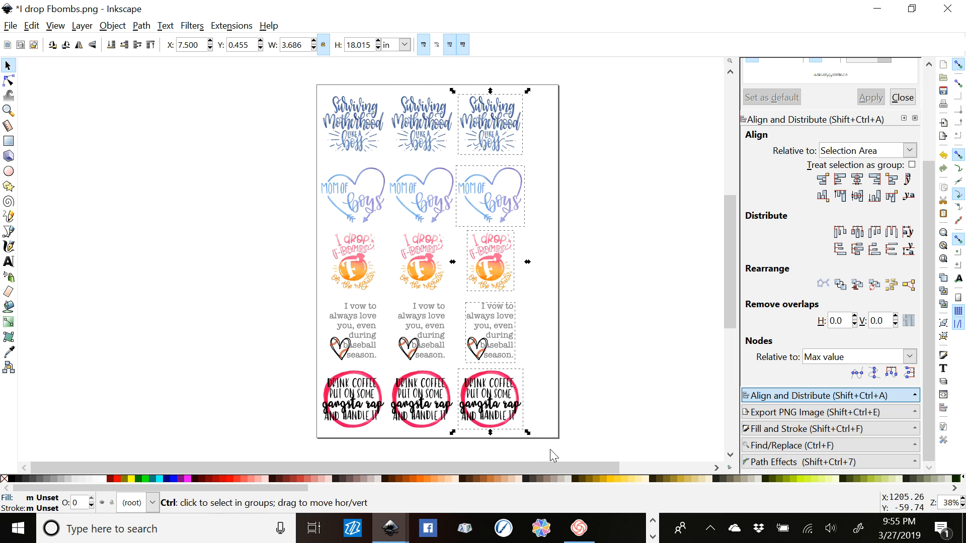
Move the third column group toward the page's right edge, to X about 8.96 in.
drag(298, 74, 571, 444)
click(501, 245)
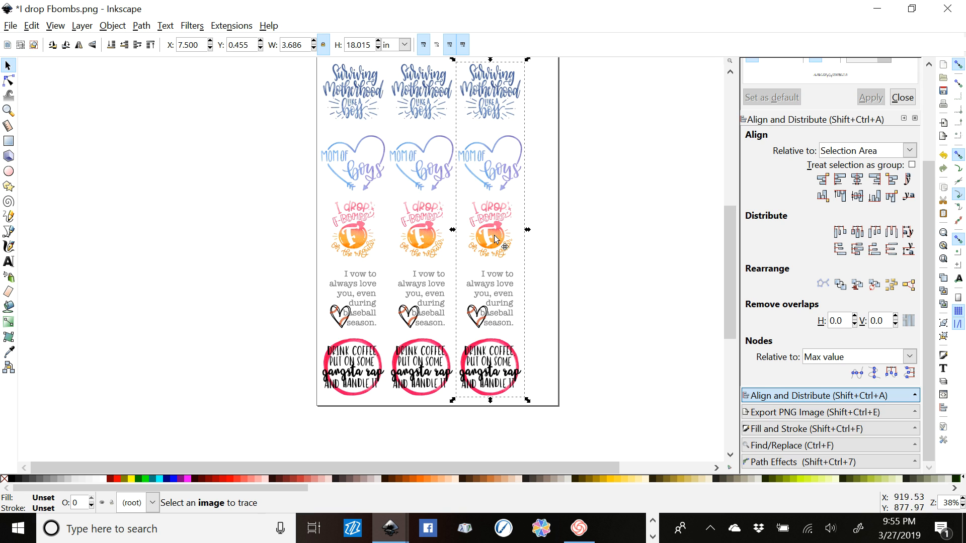
drag(501, 245, 525, 242)
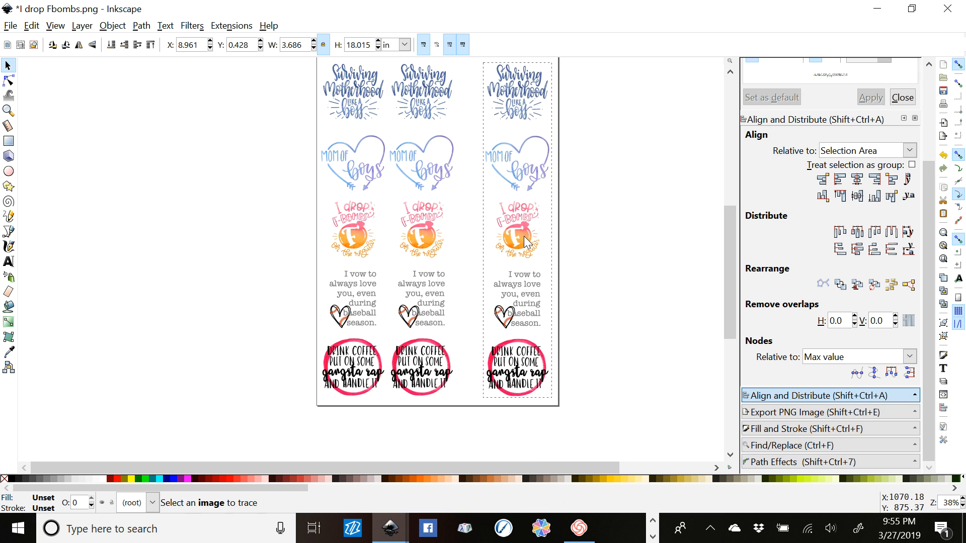
Select all three column groups, center them on a common horizontal axis and distribute them with equal horizontal gaps.
scroll(642, 280, up, 1)
drag(289, 66, 614, 342)
scroll(653, 206, up, 15)
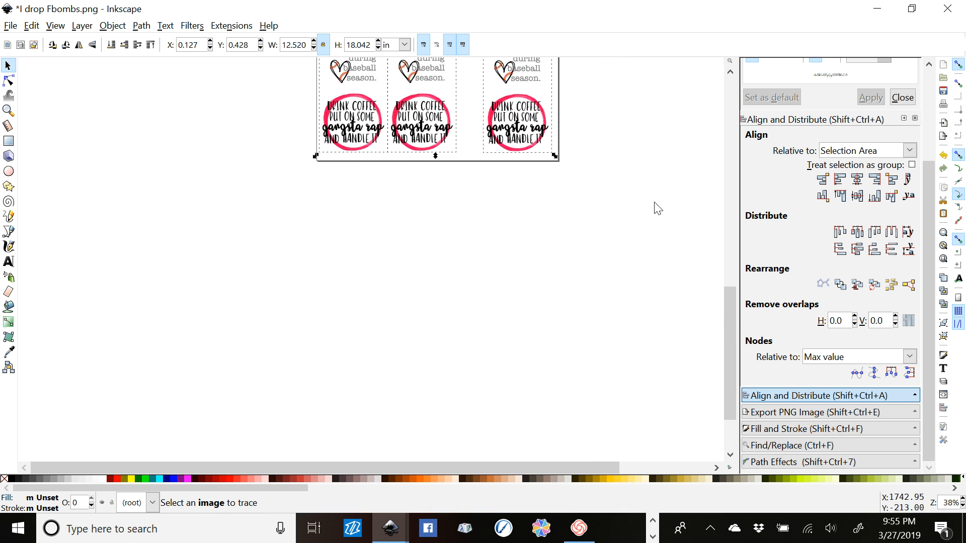
click(857, 195)
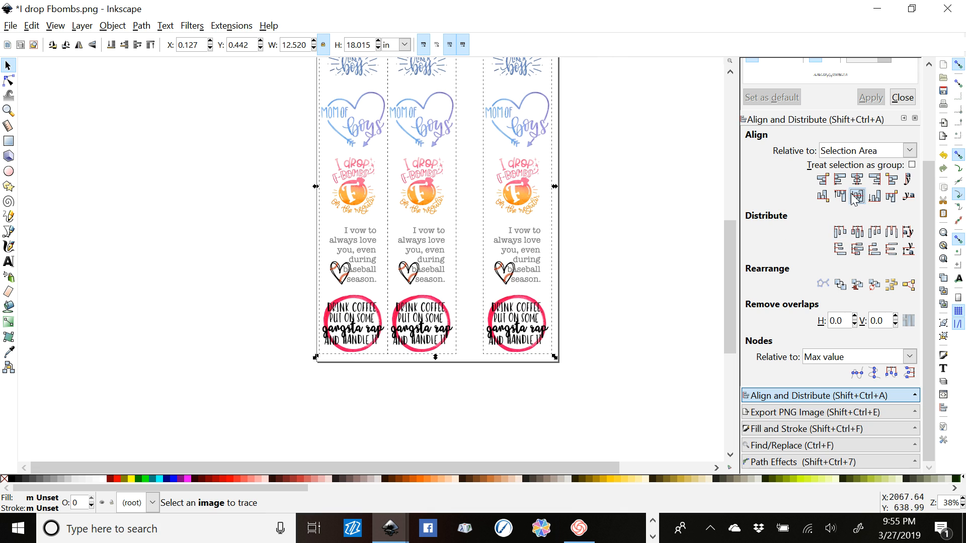
click(893, 232)
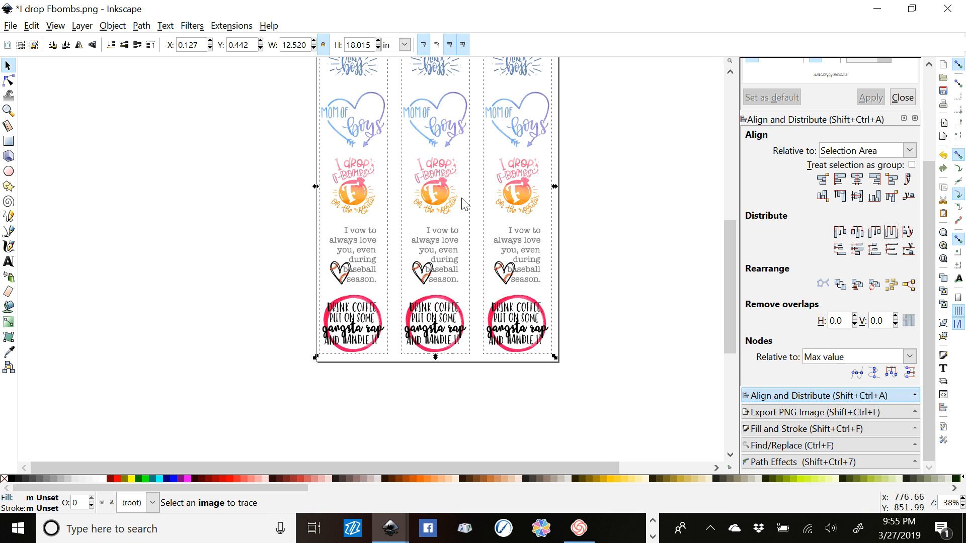
Flip the three selected column groups horizontally to mirror the designs, and deselect them.
scroll(631, 277, up, 2)
scroll(633, 277, up, 1)
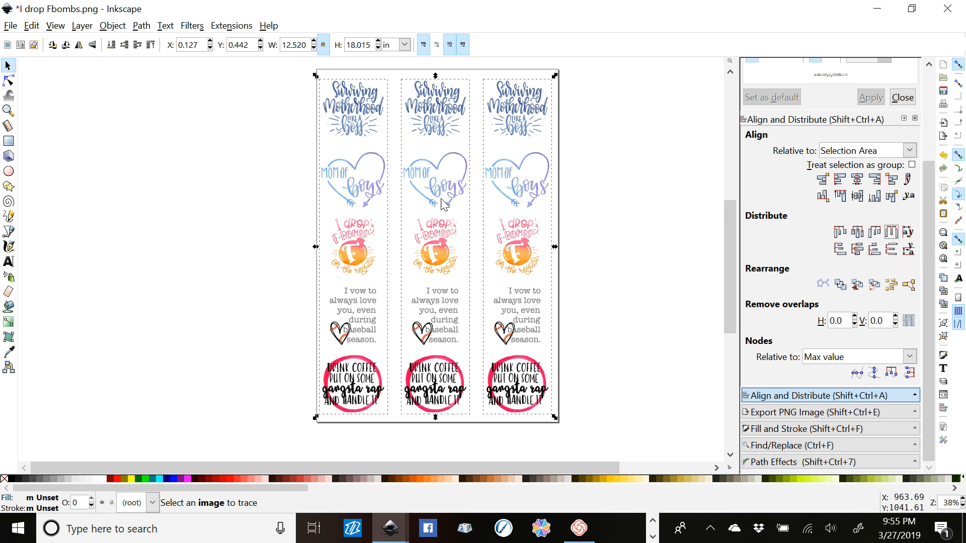
click(78, 49)
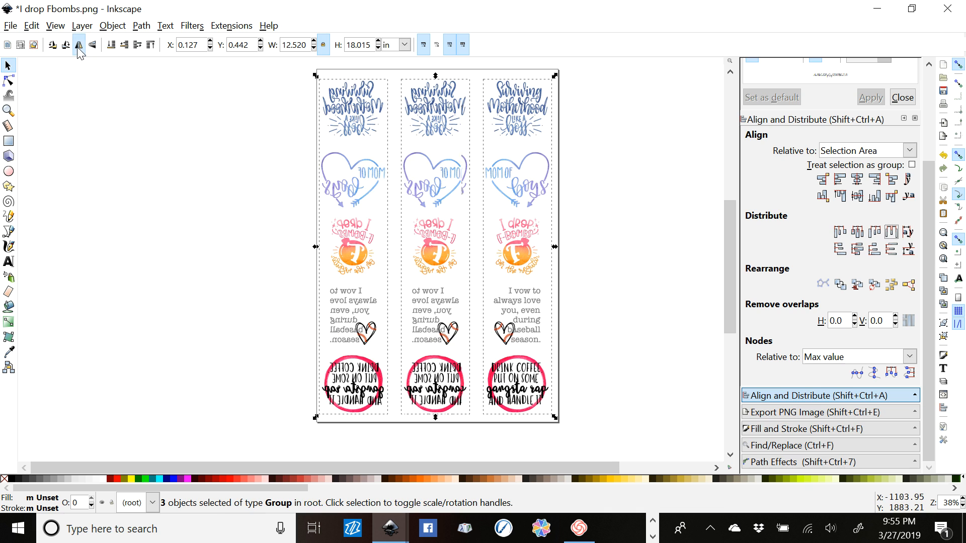
click(626, 251)
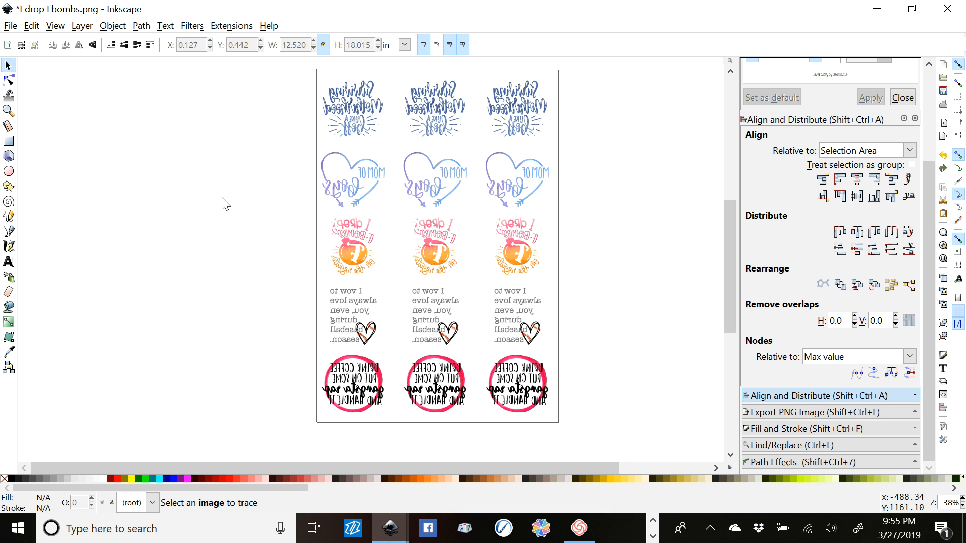
Save the document as an Inkscape SVG in the customer's Desktop folder, named with the customer's first name plus "mugs_page 1".
click(10, 29)
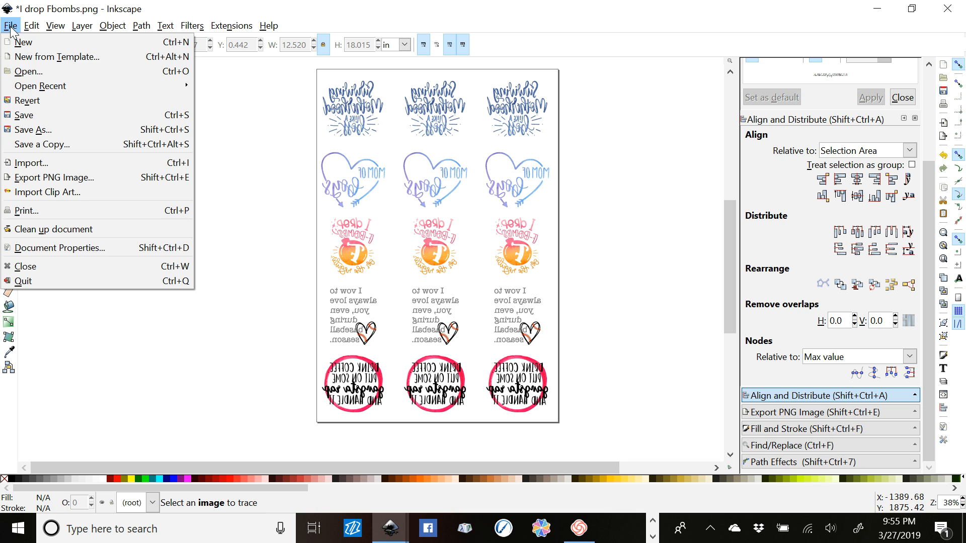
click(26, 130)
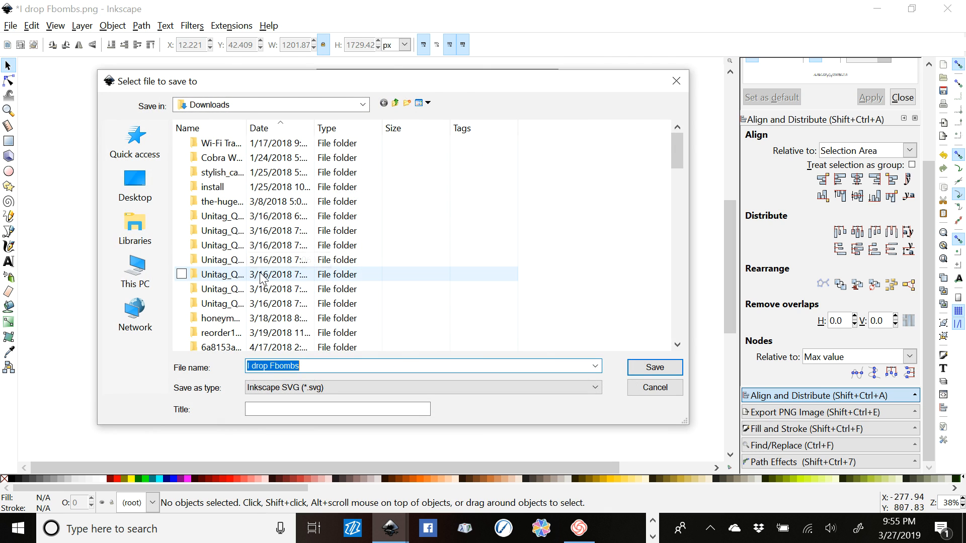
text(Shelby mugs_page 1)
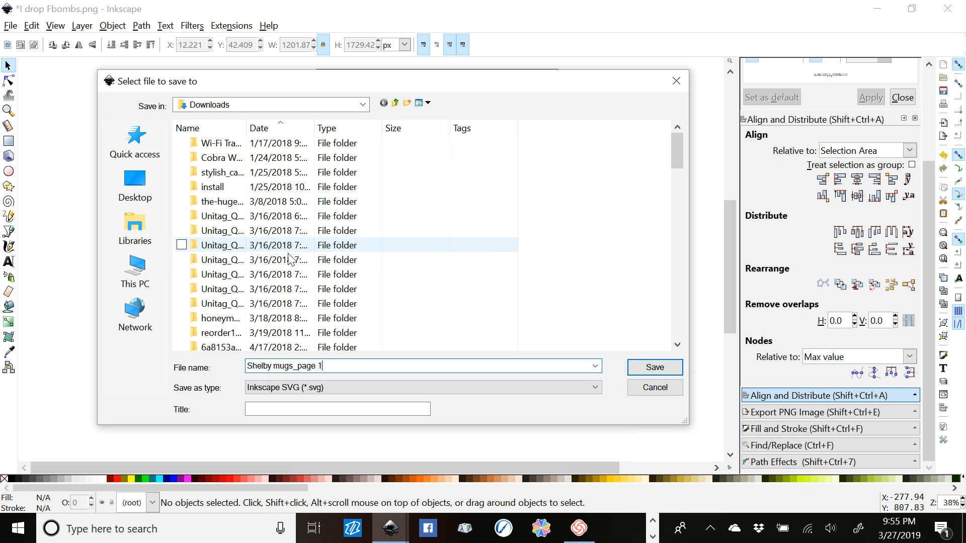
click(134, 187)
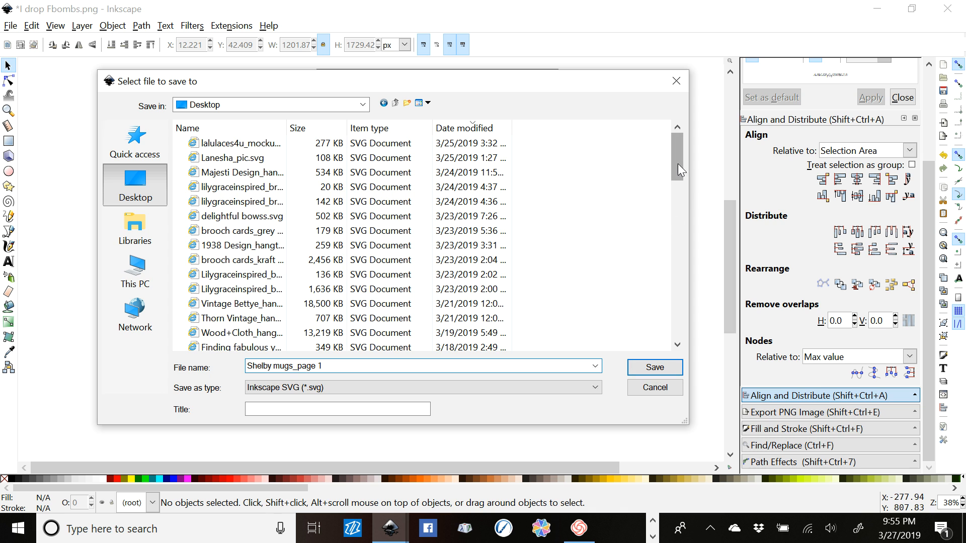
drag(678, 164, 674, 261)
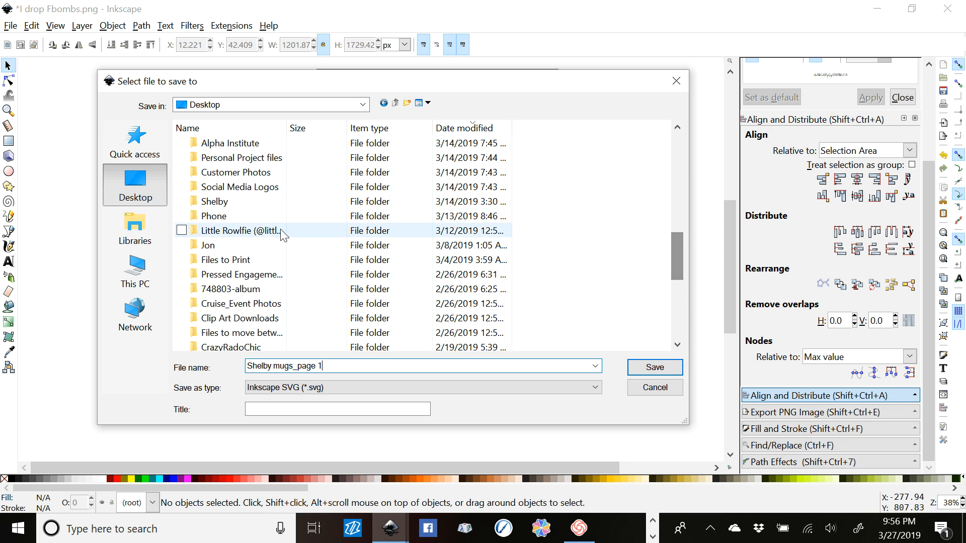
click(240, 201)
click(233, 173)
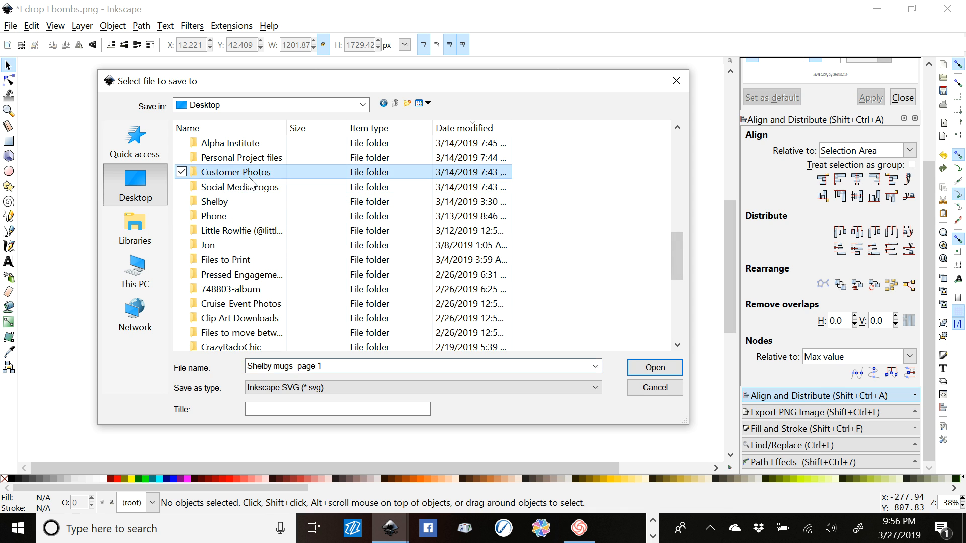
double_click(217, 202)
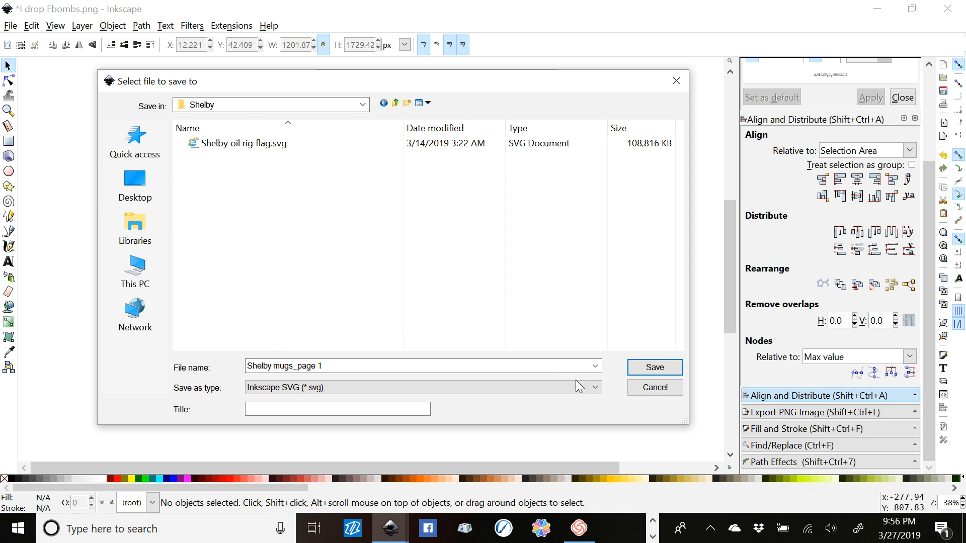
click(652, 369)
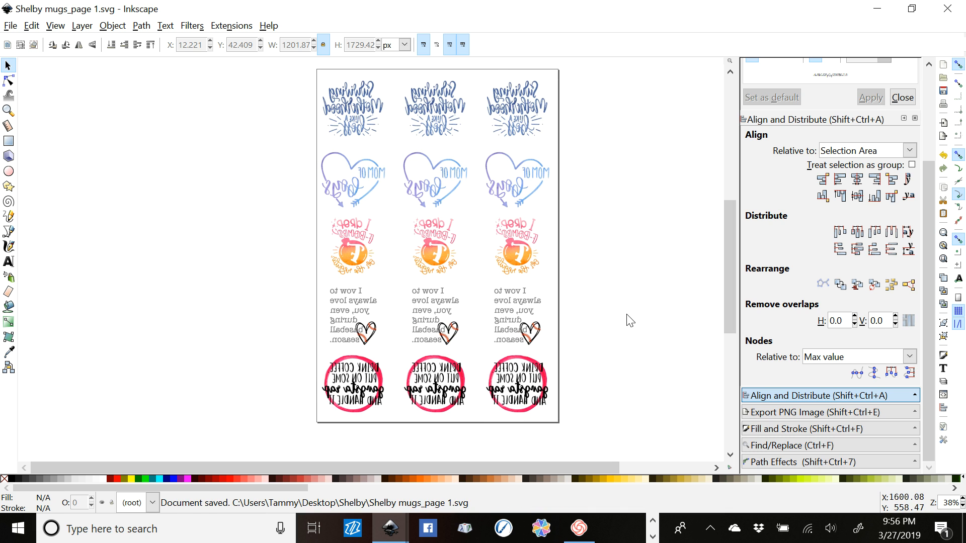